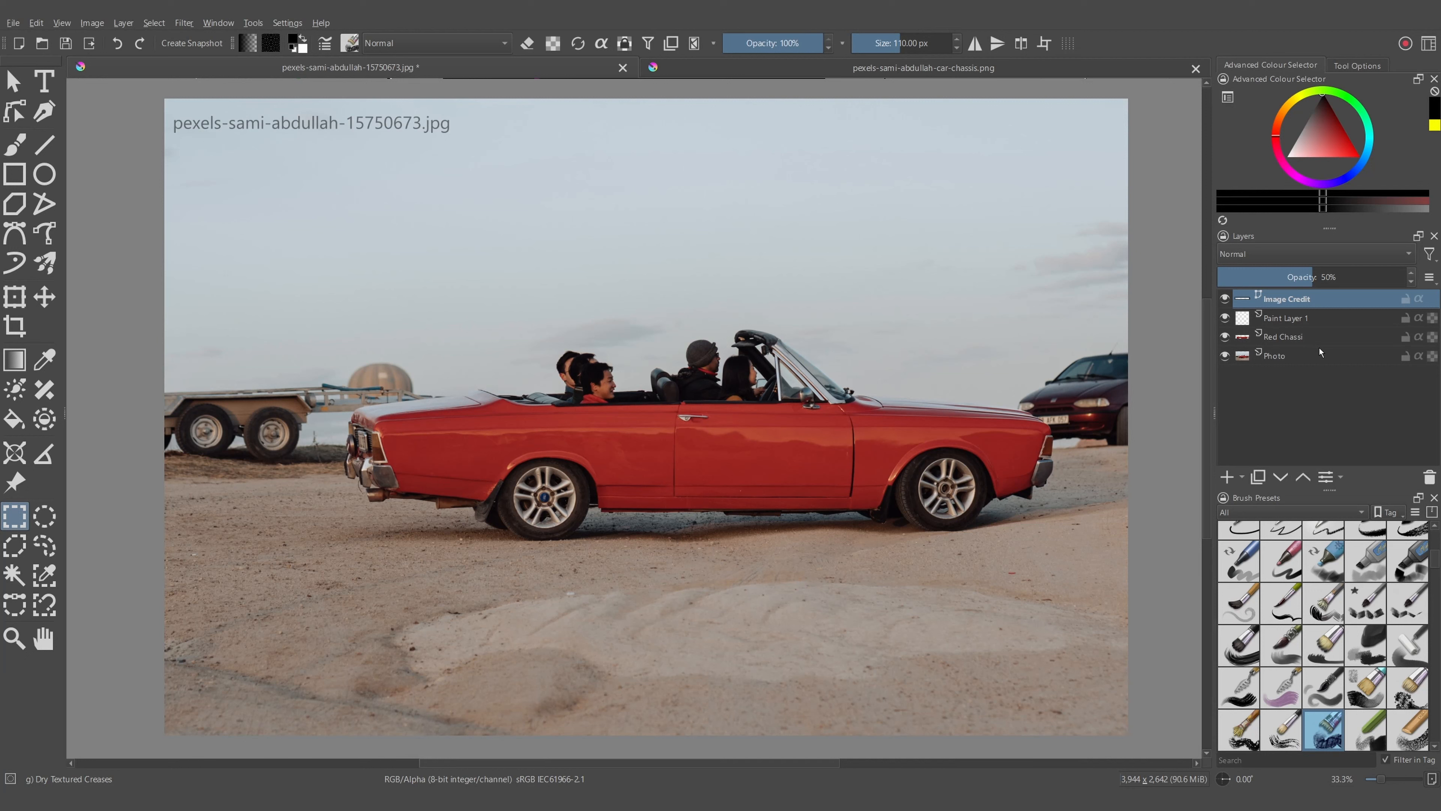
Step: Hide and show the Photo layer several times to compare the red car cutout alone with the full picture
mouse_move(1318, 347)
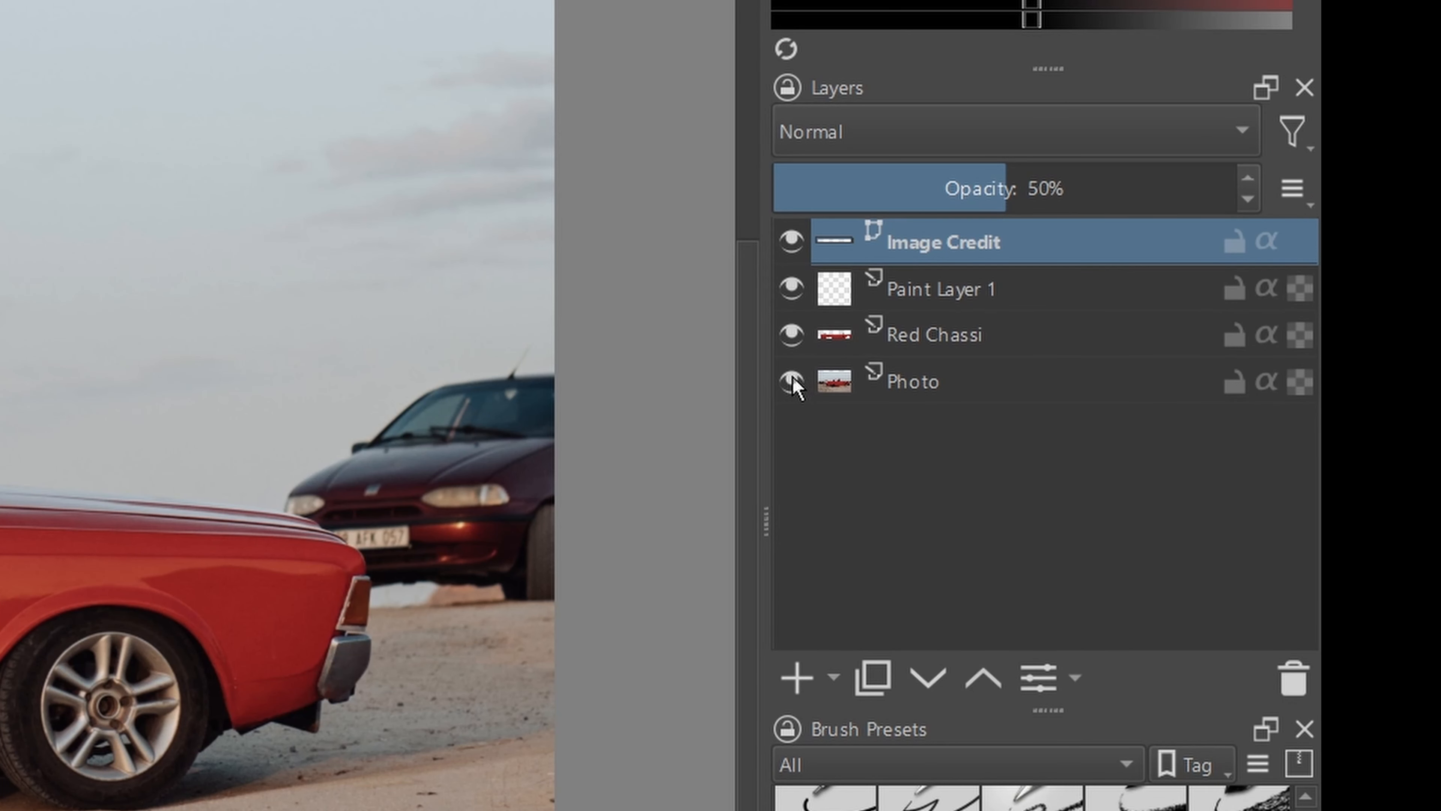
click(792, 381)
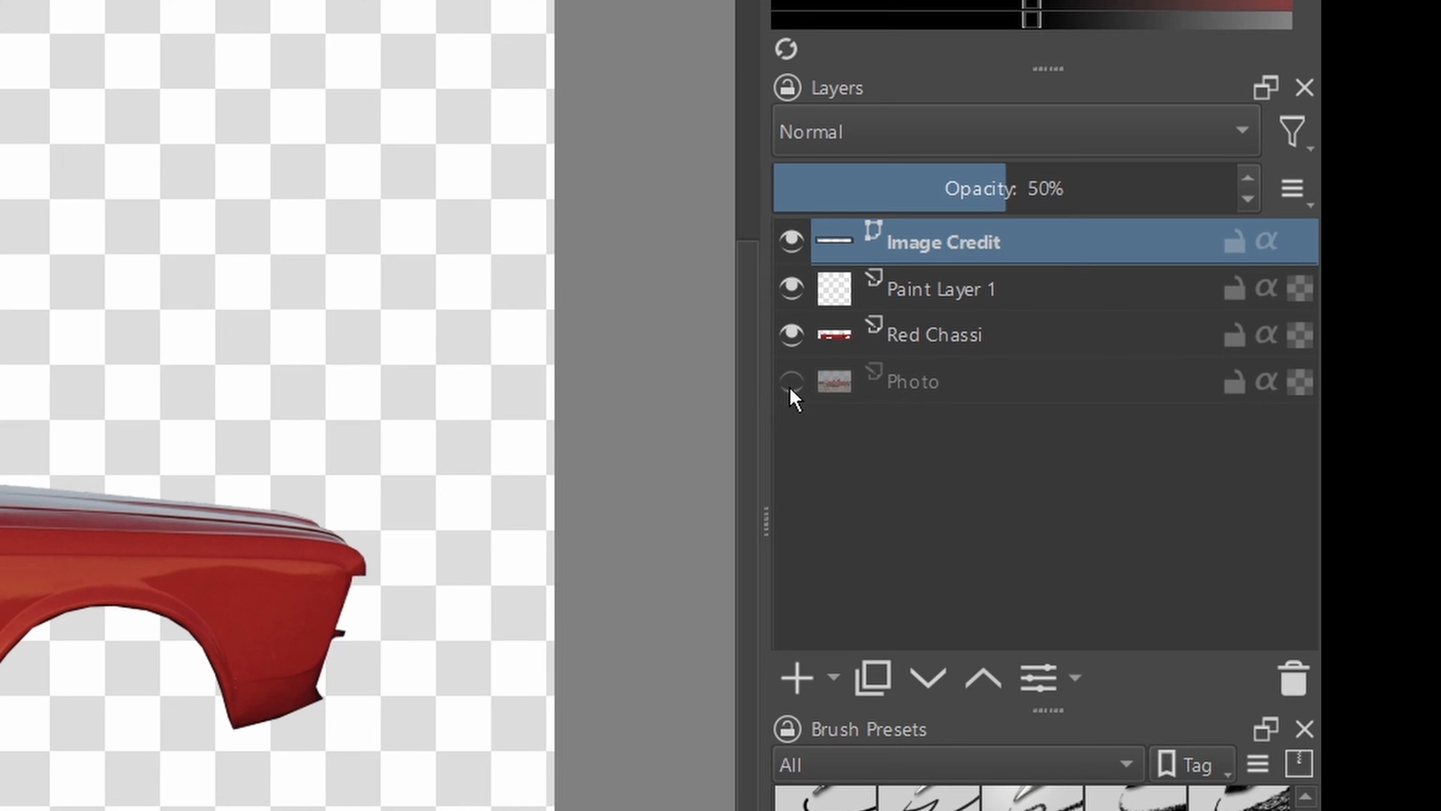
click(792, 381)
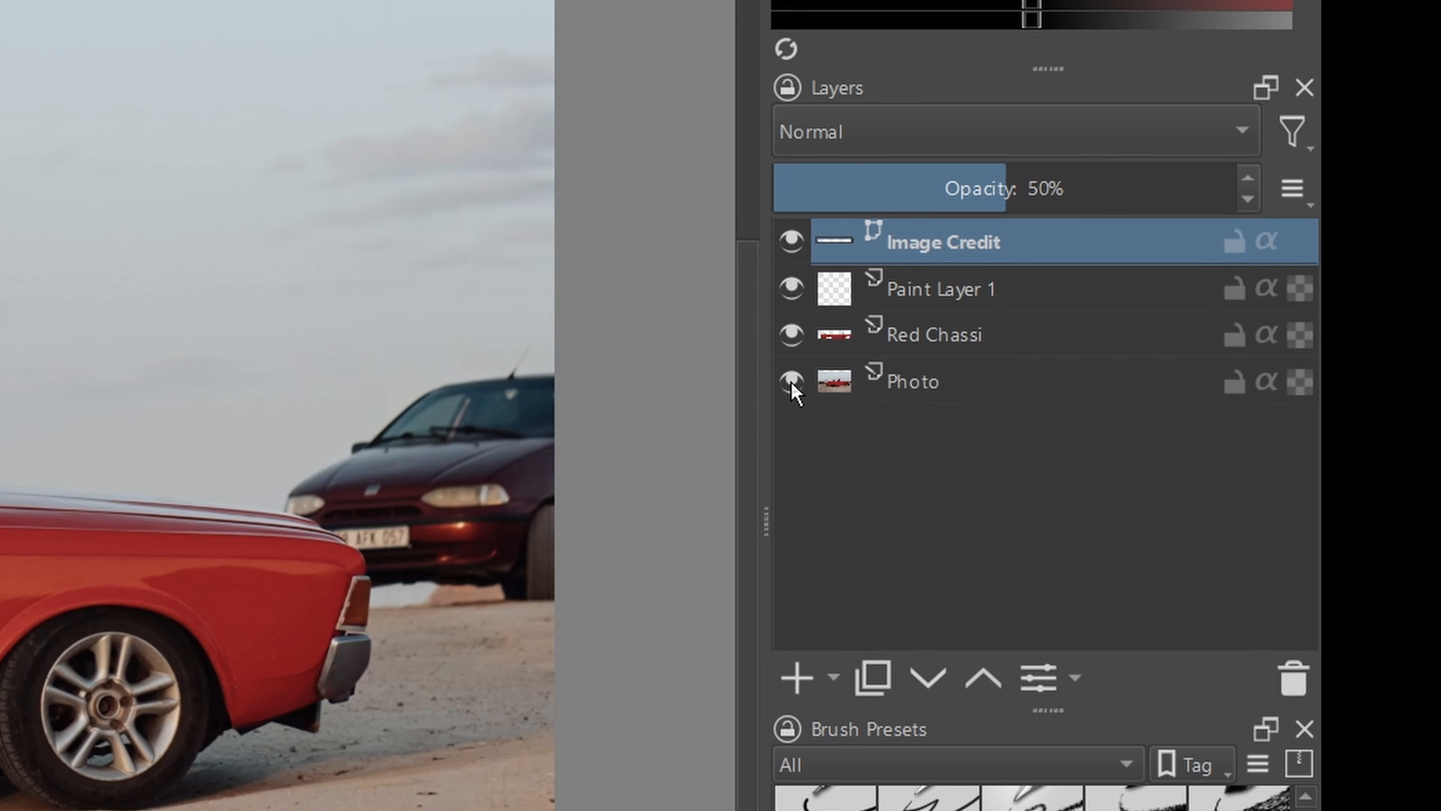
click(792, 381)
click(792, 381)
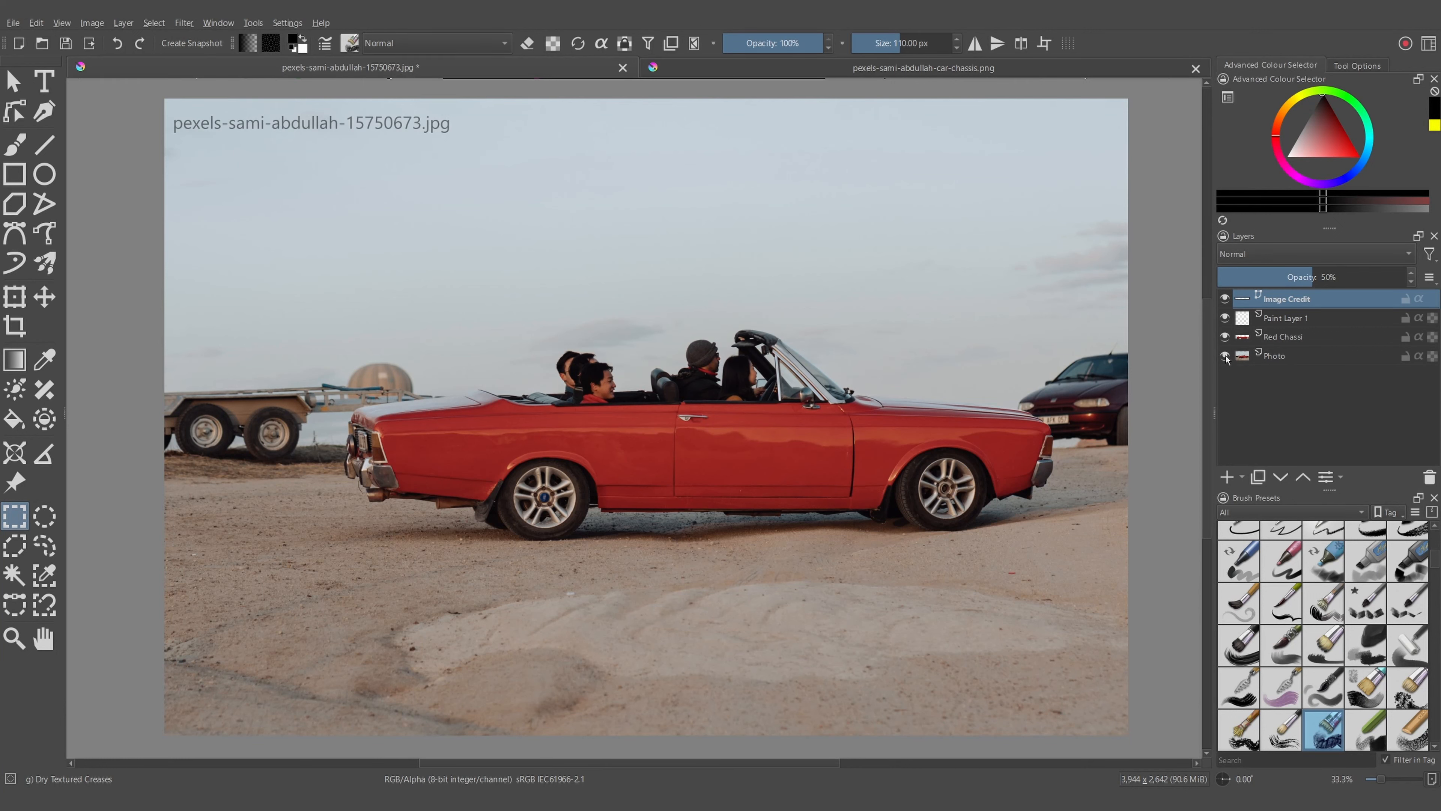
click(1225, 356)
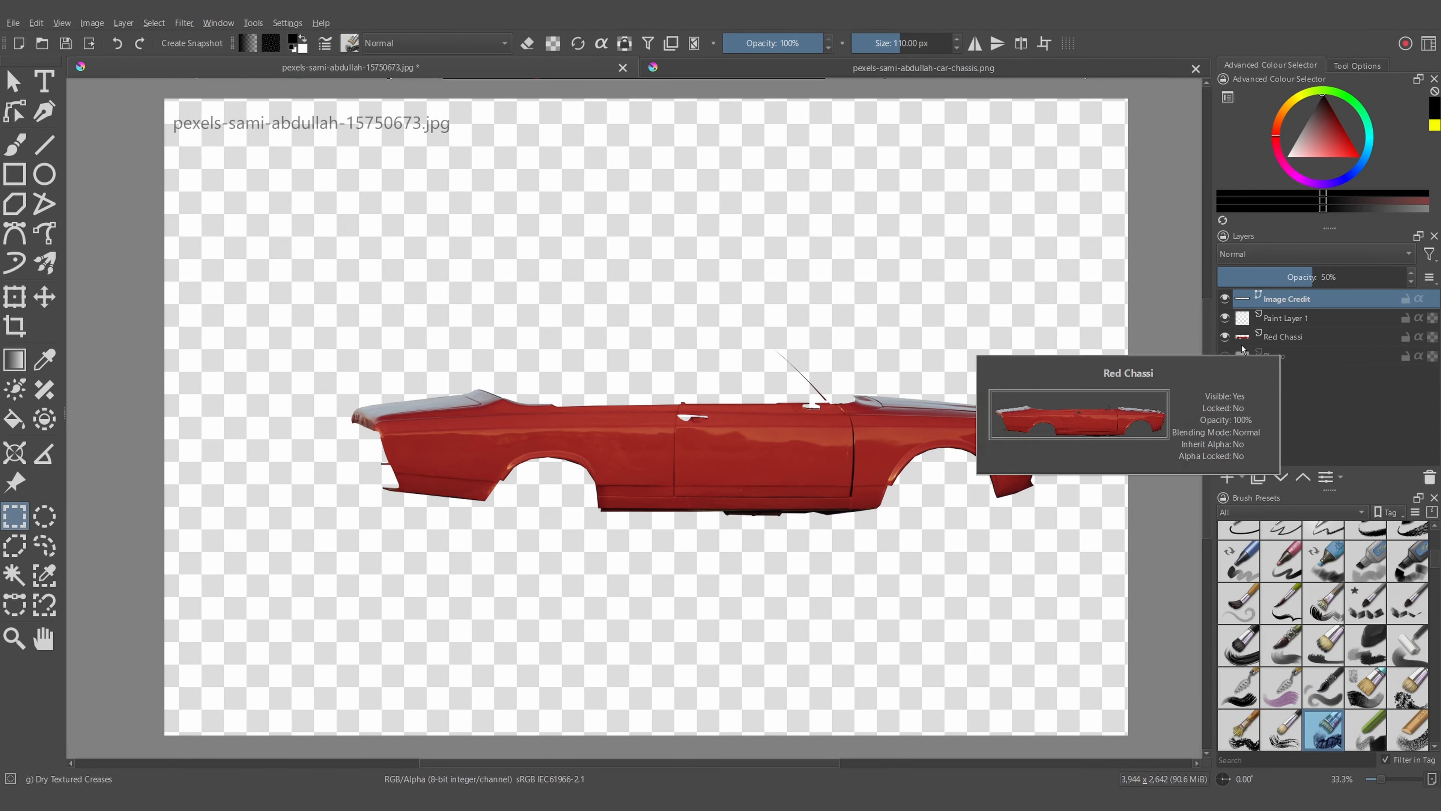
click(1225, 355)
Step: Isolate the Red Chassi layer with Isolate Active Layer
click(1289, 339)
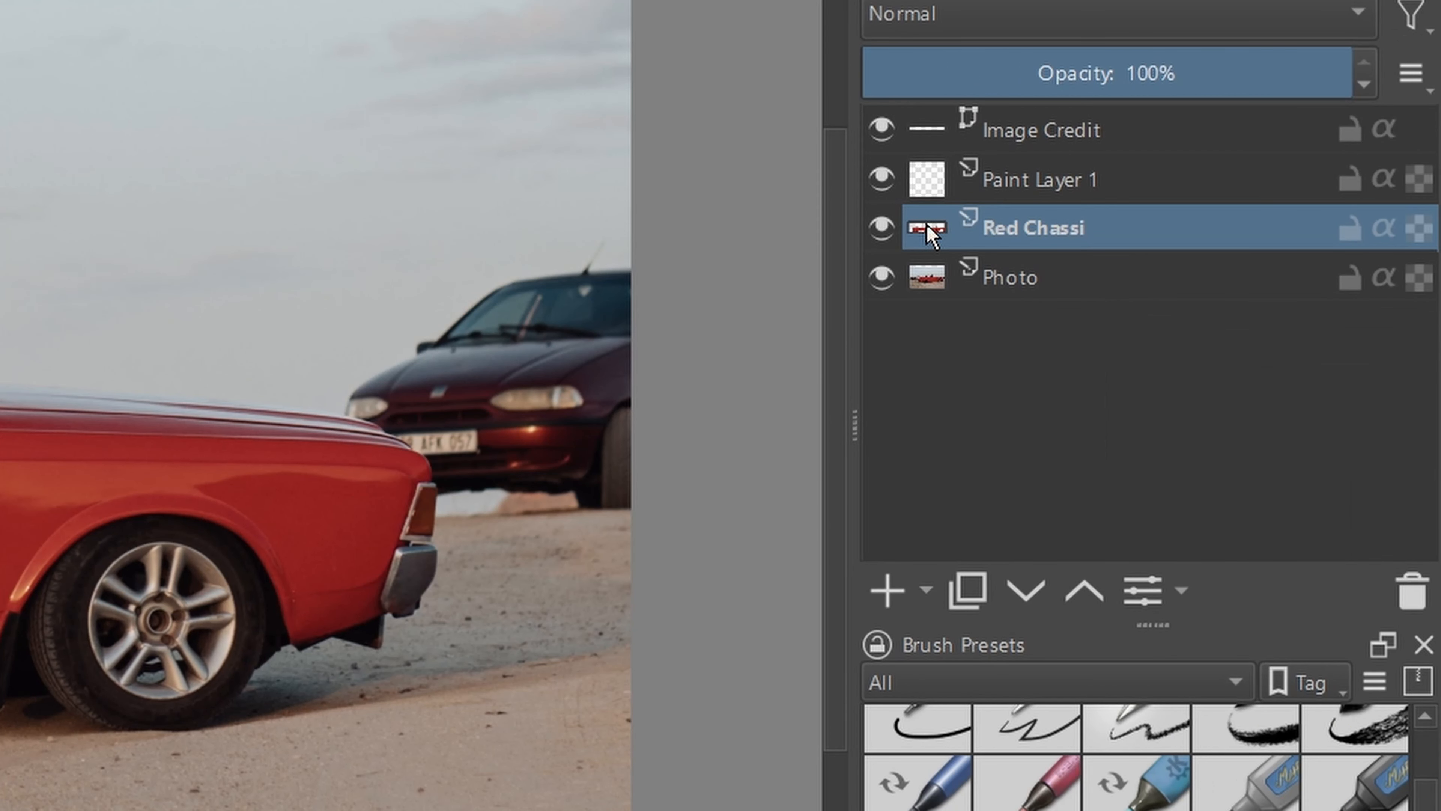
mouse_move(930, 234)
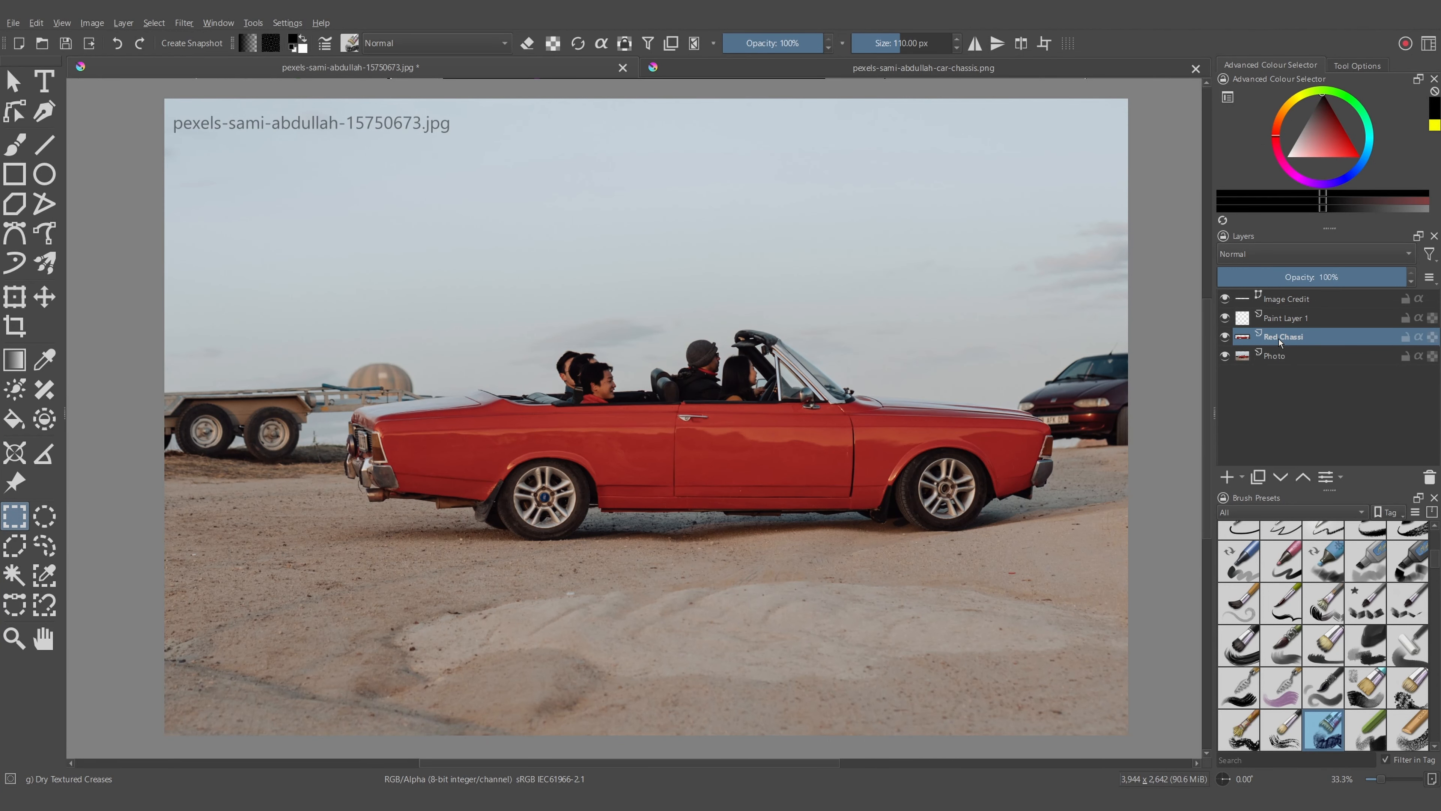
right_click(1280, 343)
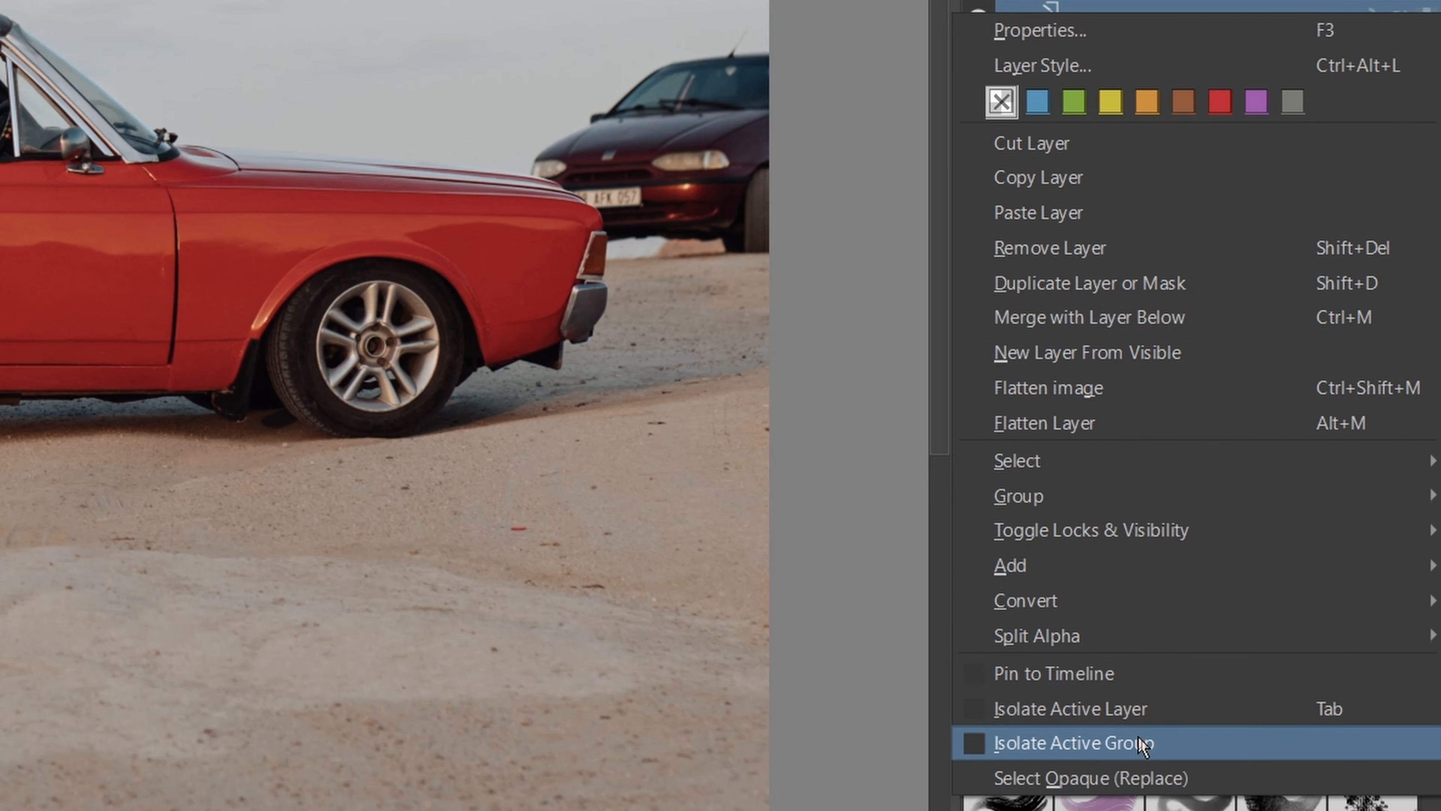
click(1142, 709)
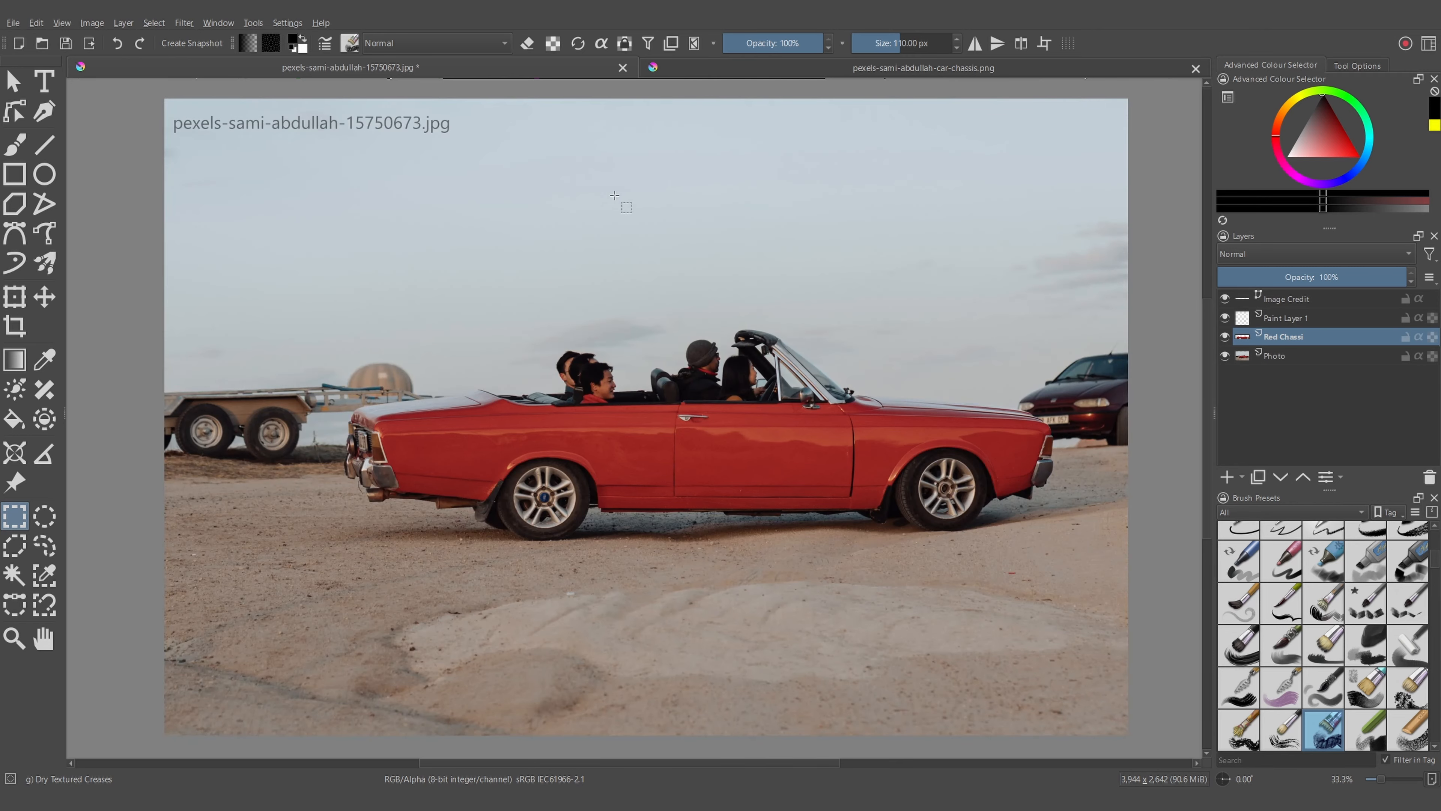
Step: Find the Isolate Active Layer action in the keyboard shortcut settings and assign Tab as its custom shortcut
click(213, 23)
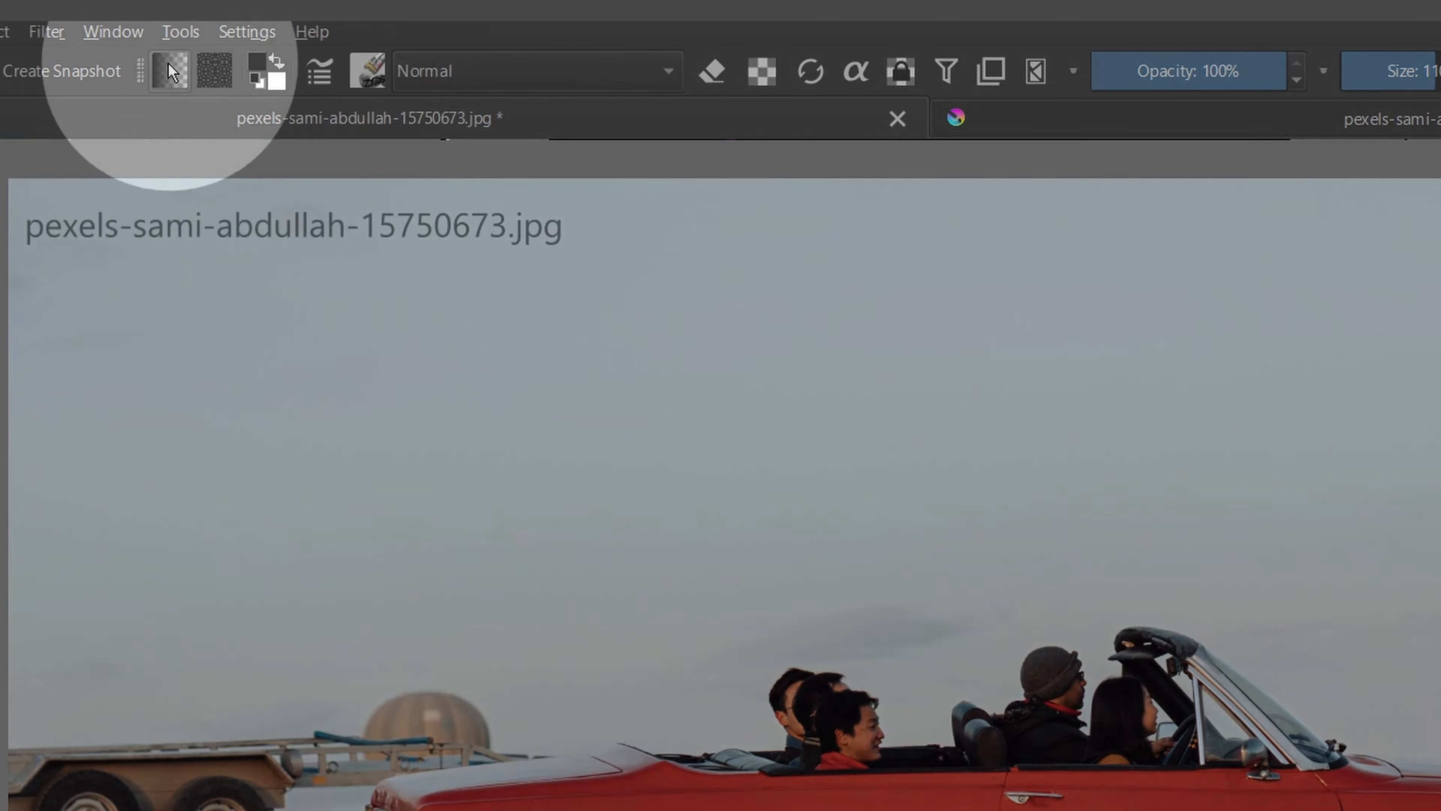
click(232, 30)
click(280, 71)
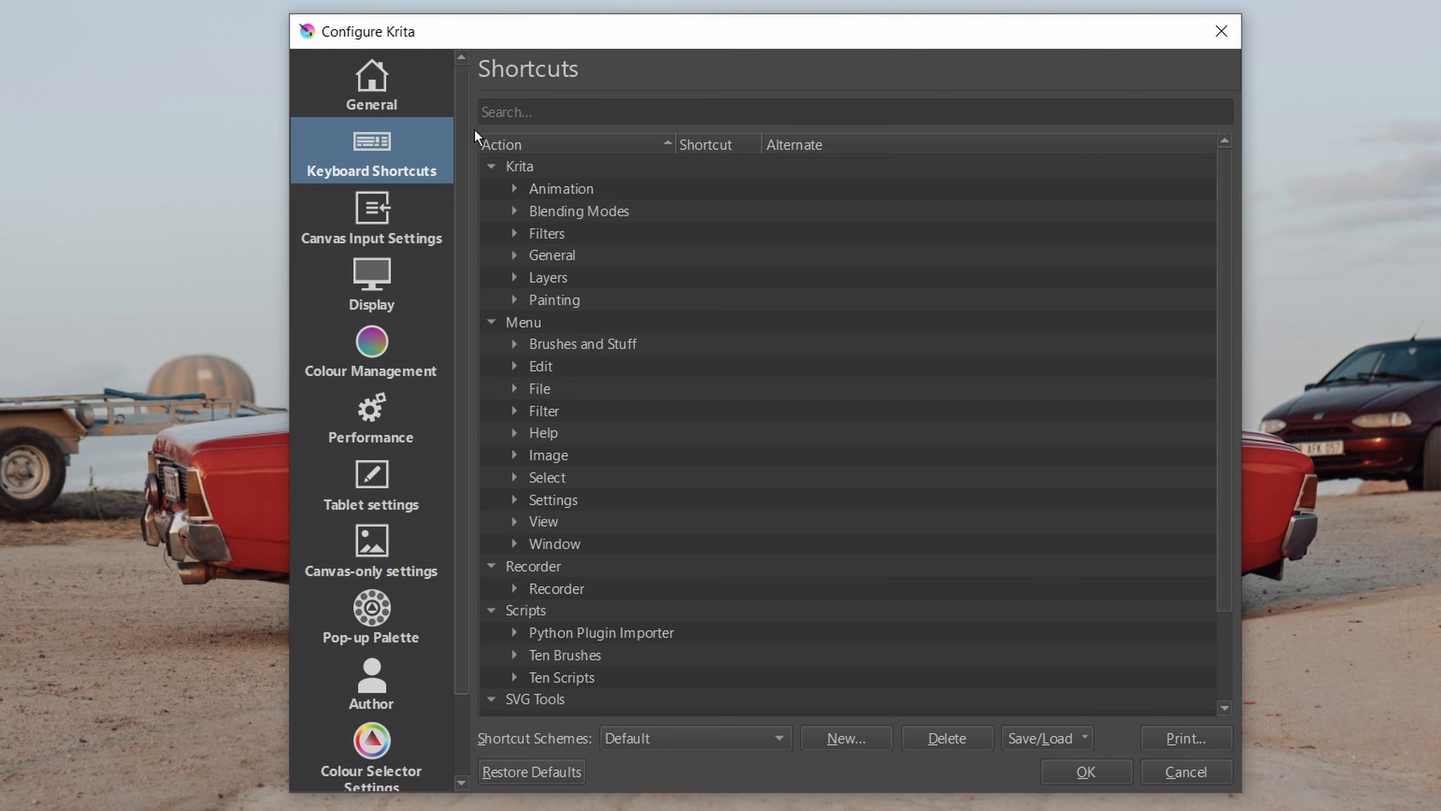
click(522, 109)
text(iso)
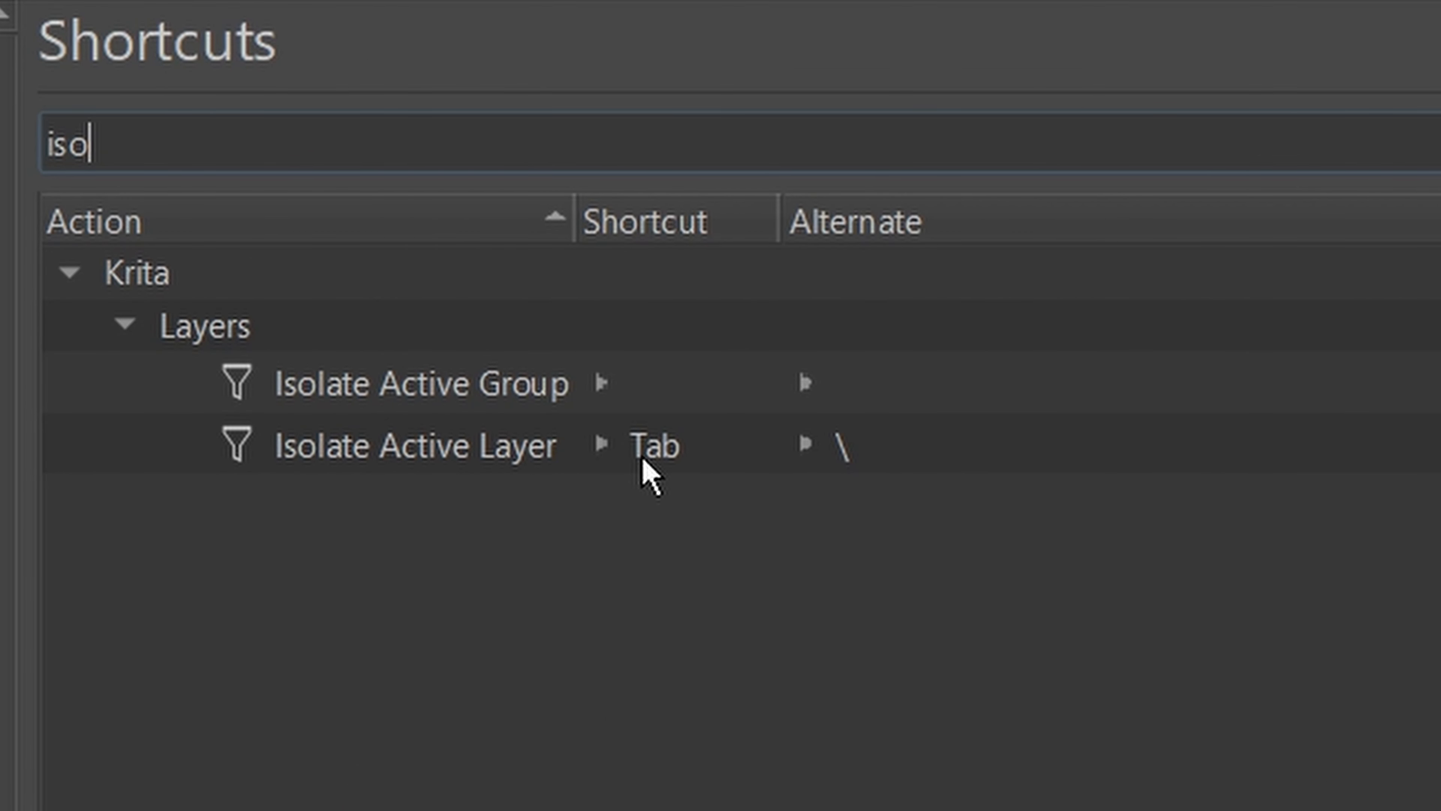
click(668, 457)
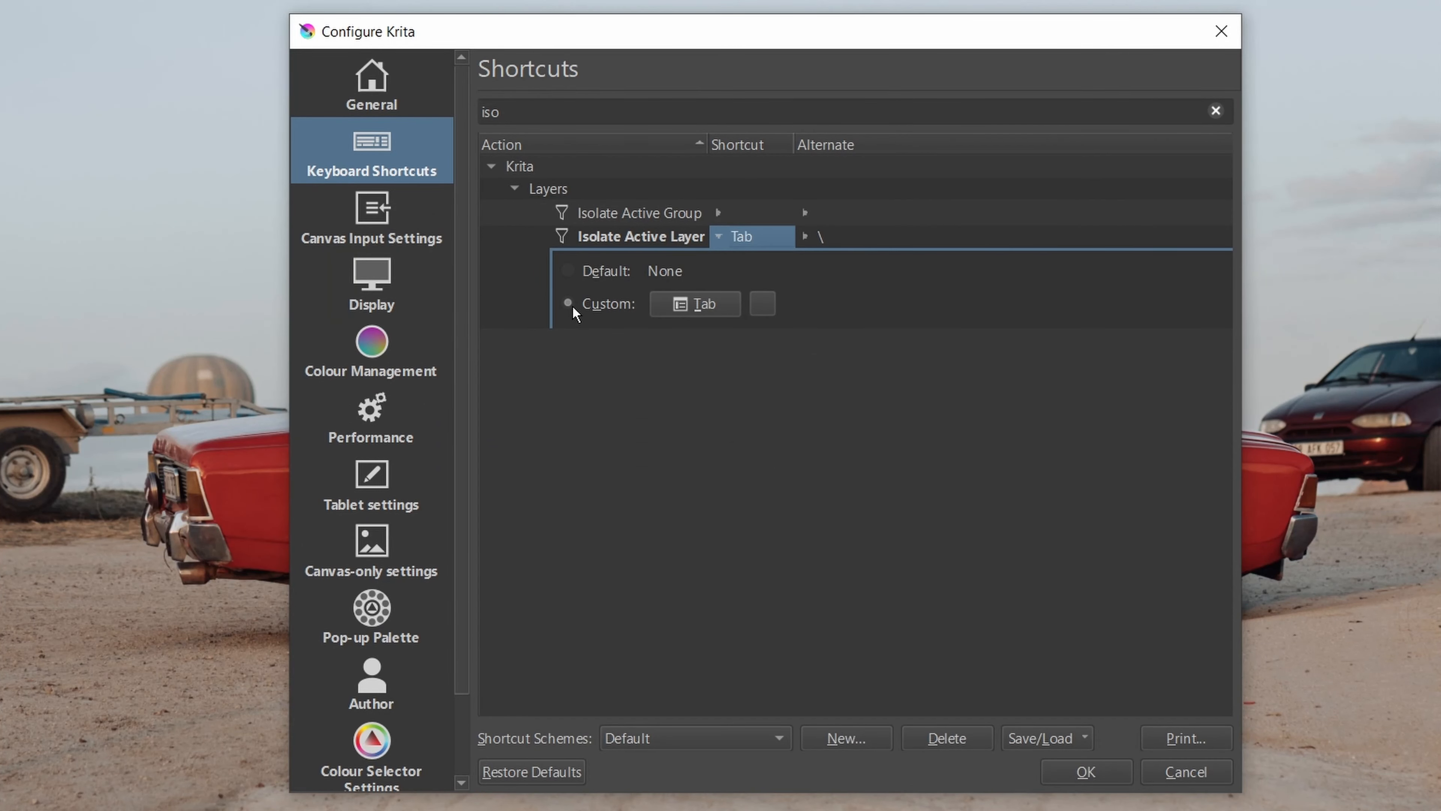
click(507, 617)
key(Tab)
click(1086, 773)
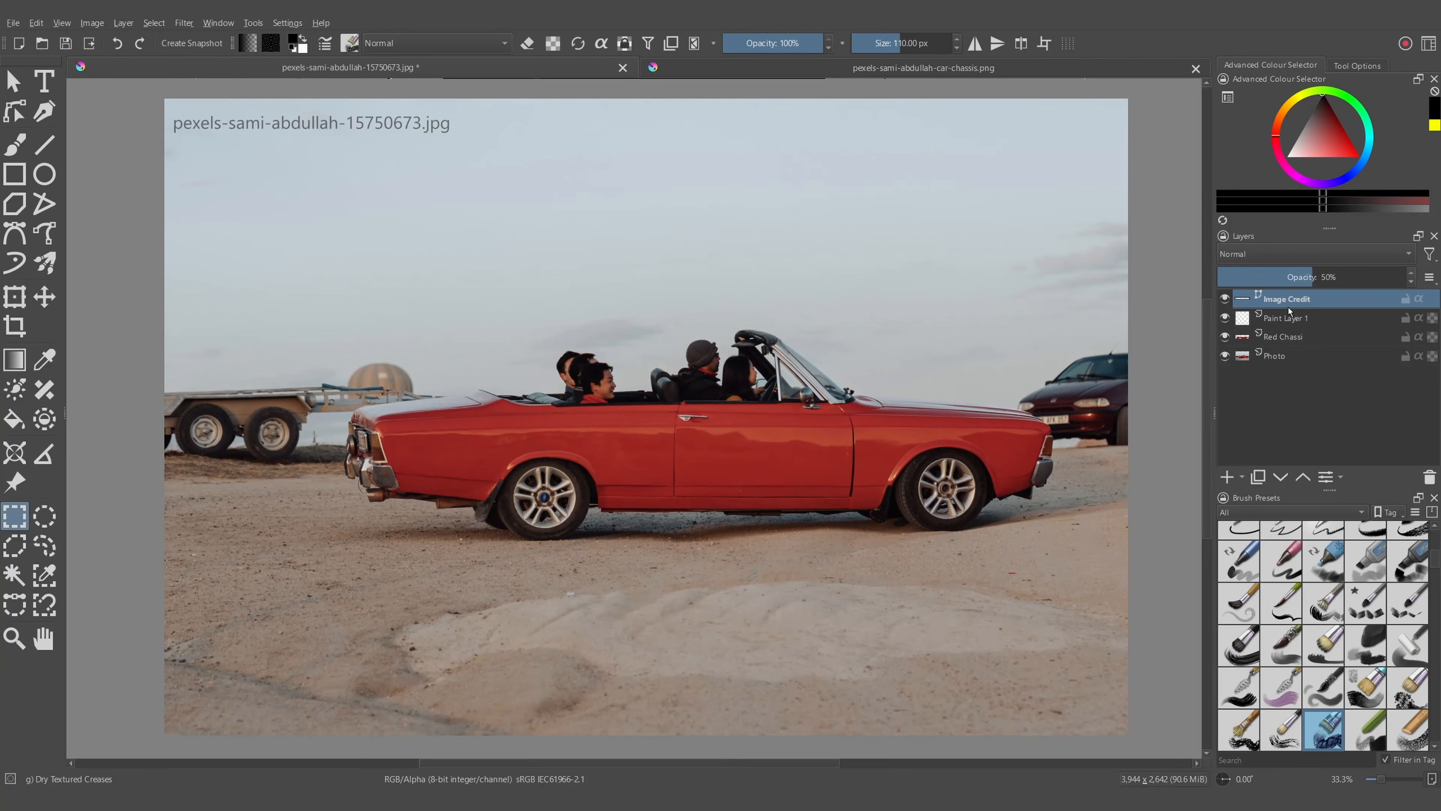
Step: Group the Image Credit, Paint Layer 1 and Red Chassi layers
mouse_move(1280, 302)
shift+click(1298, 340)
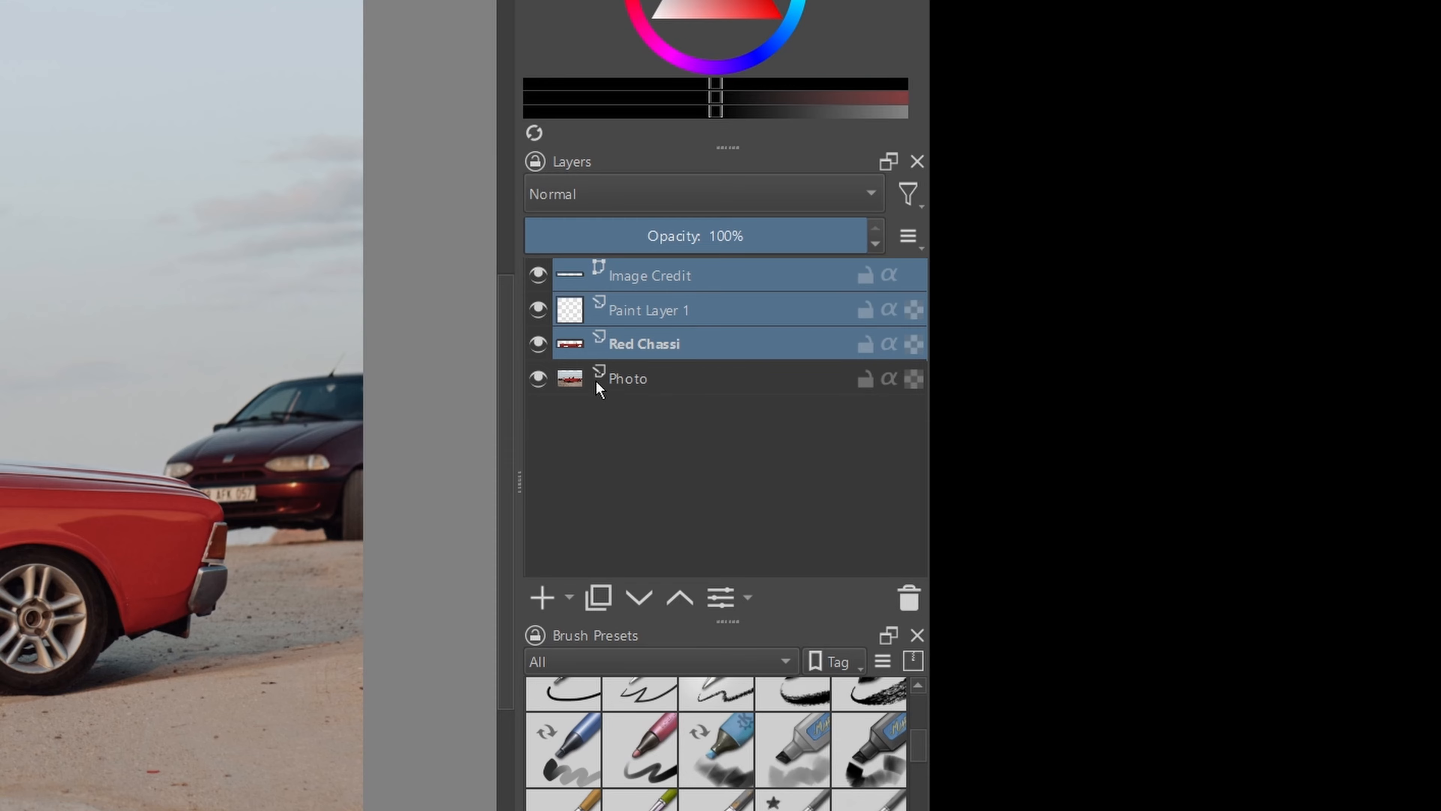
mouse_move(664, 330)
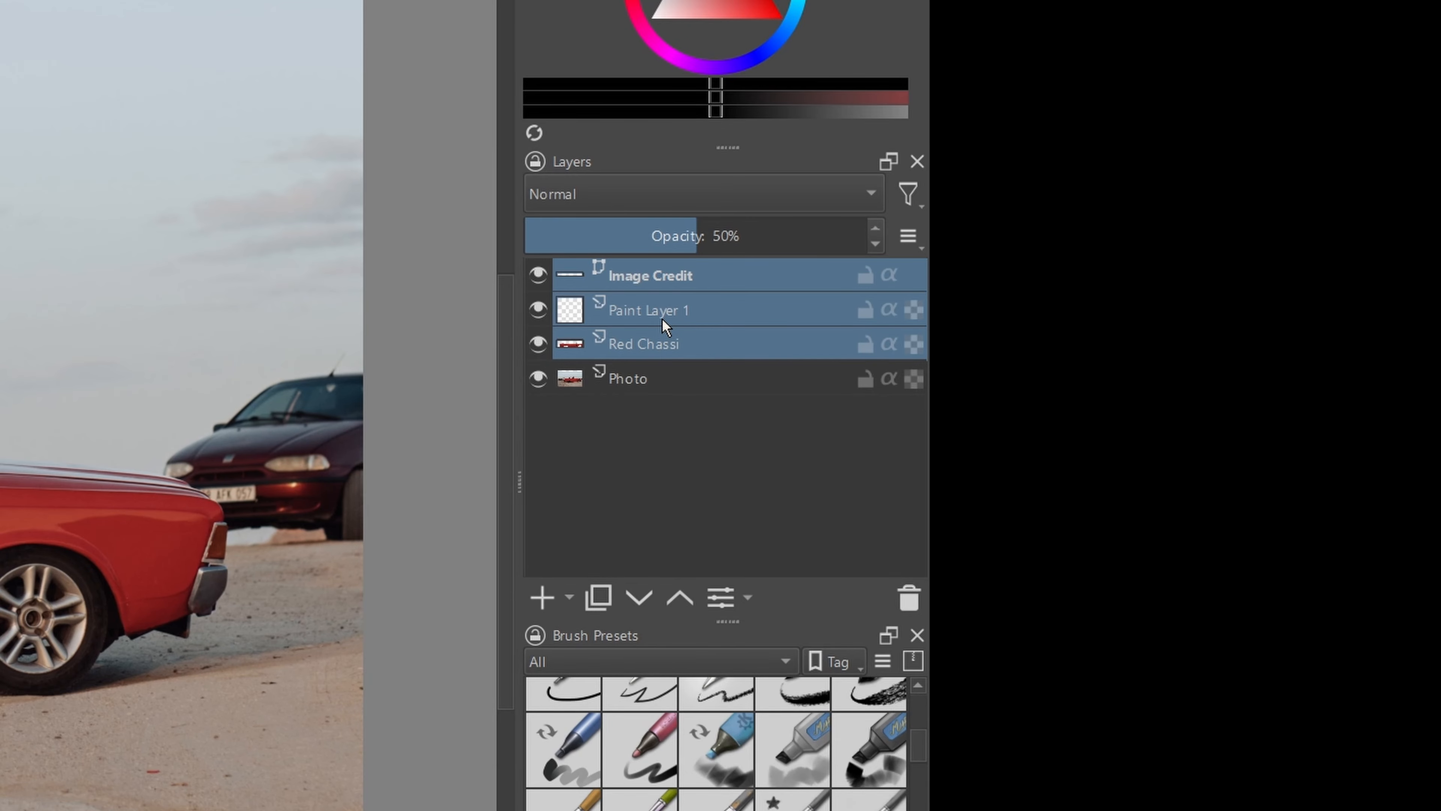
key(ctrl+g)
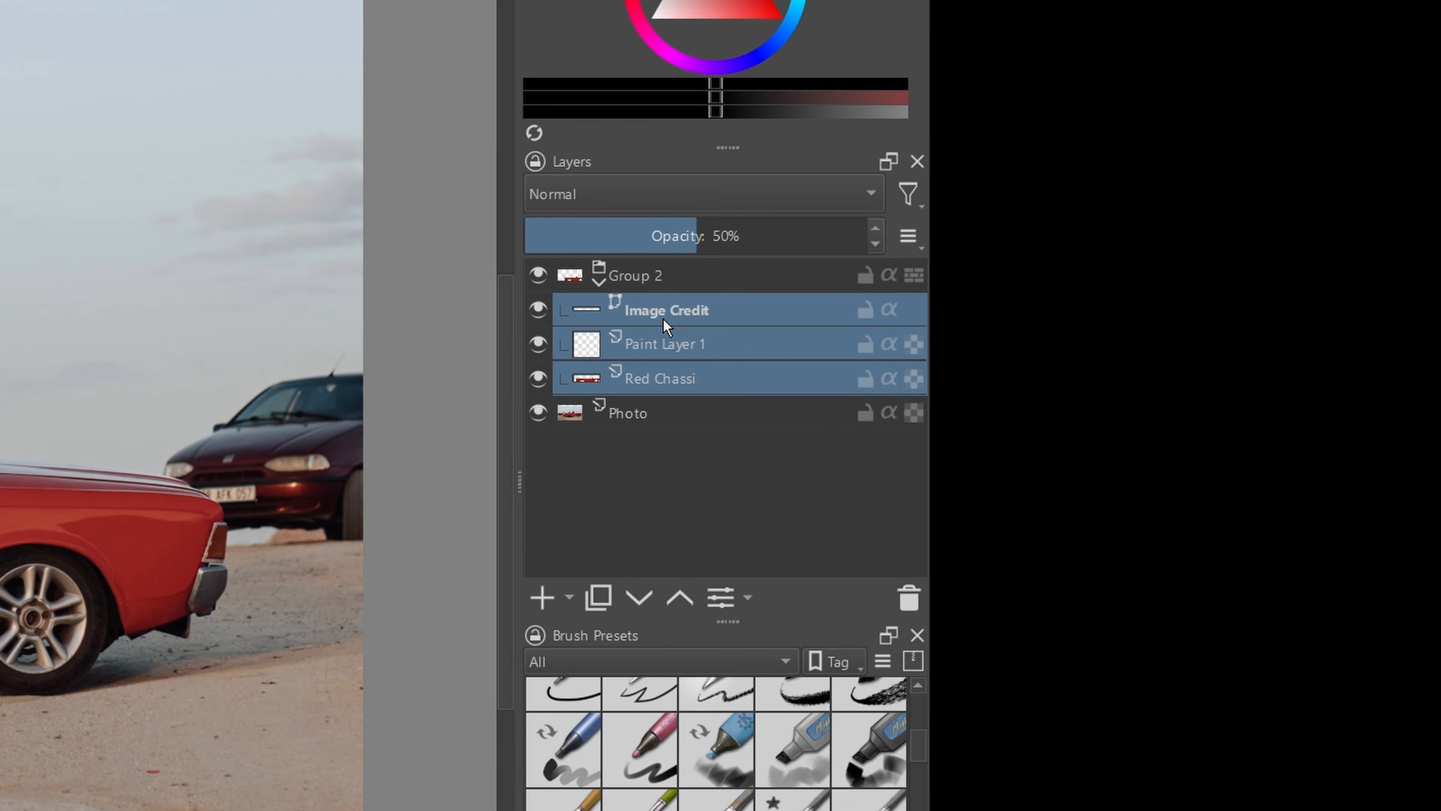
Step: View the new layer group in isolation, compare it with the isolated Red Chassi layer, and reselect the group
click(656, 278)
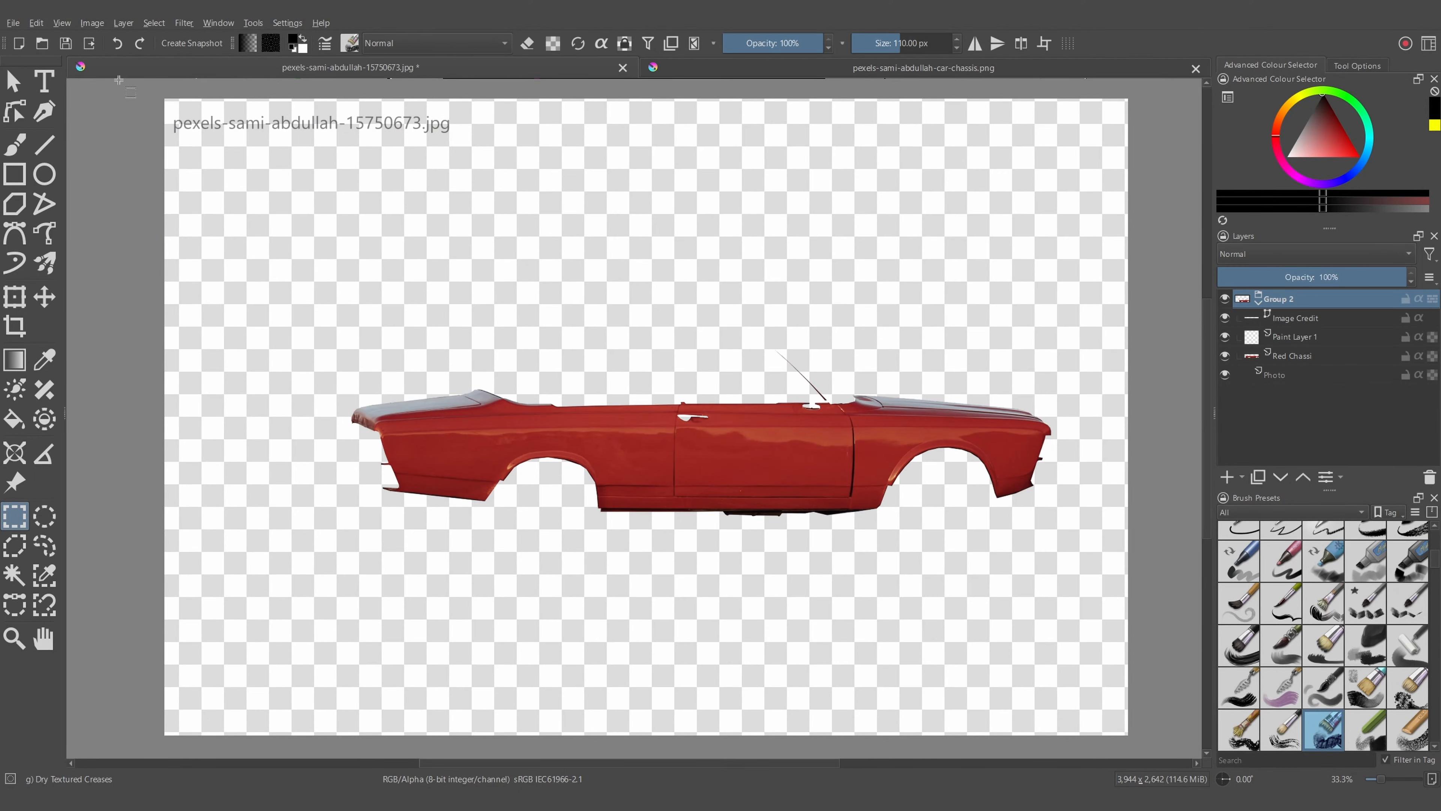
drag(149, 98, 515, 178)
drag(351, 274, 1045, 531)
click(286, 186)
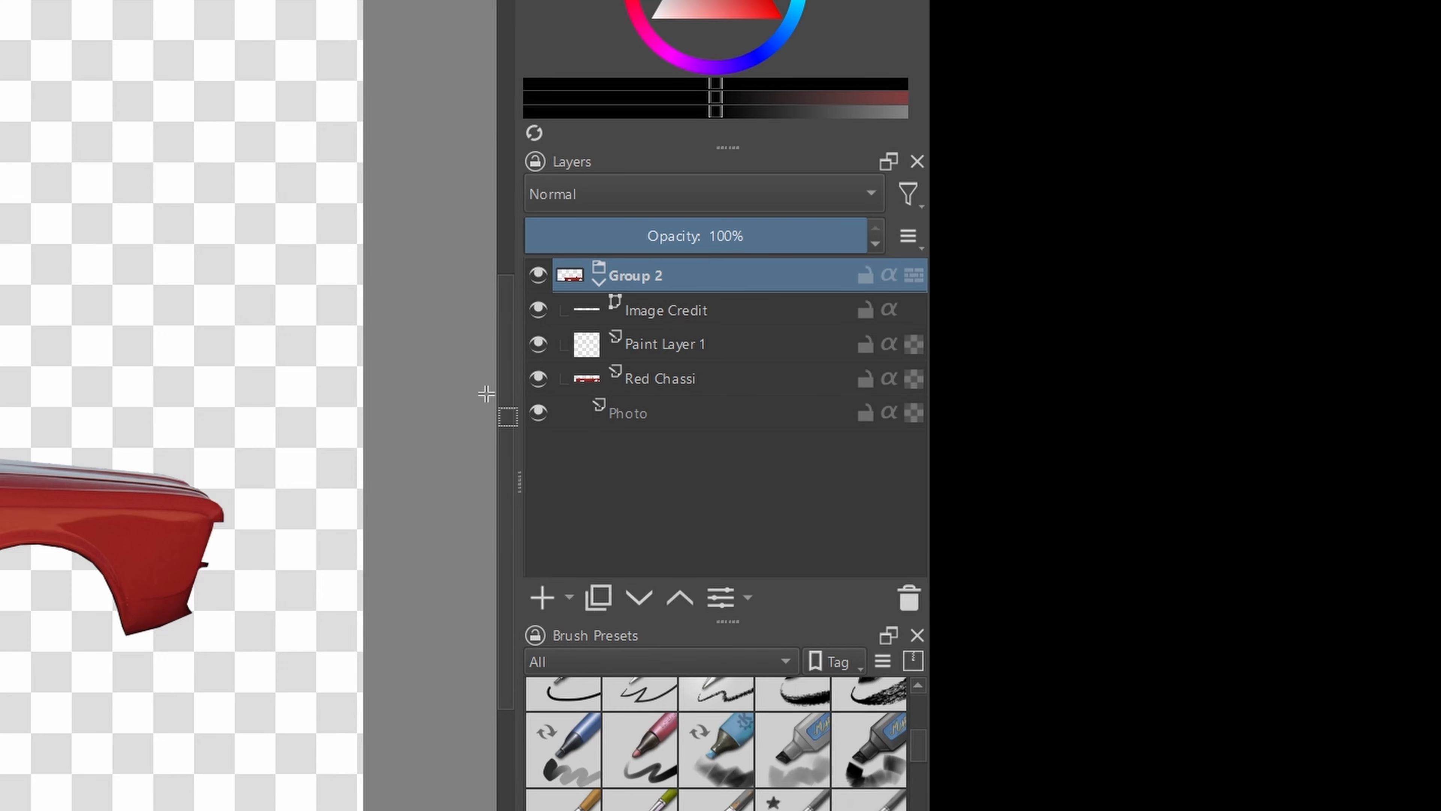
click(703, 380)
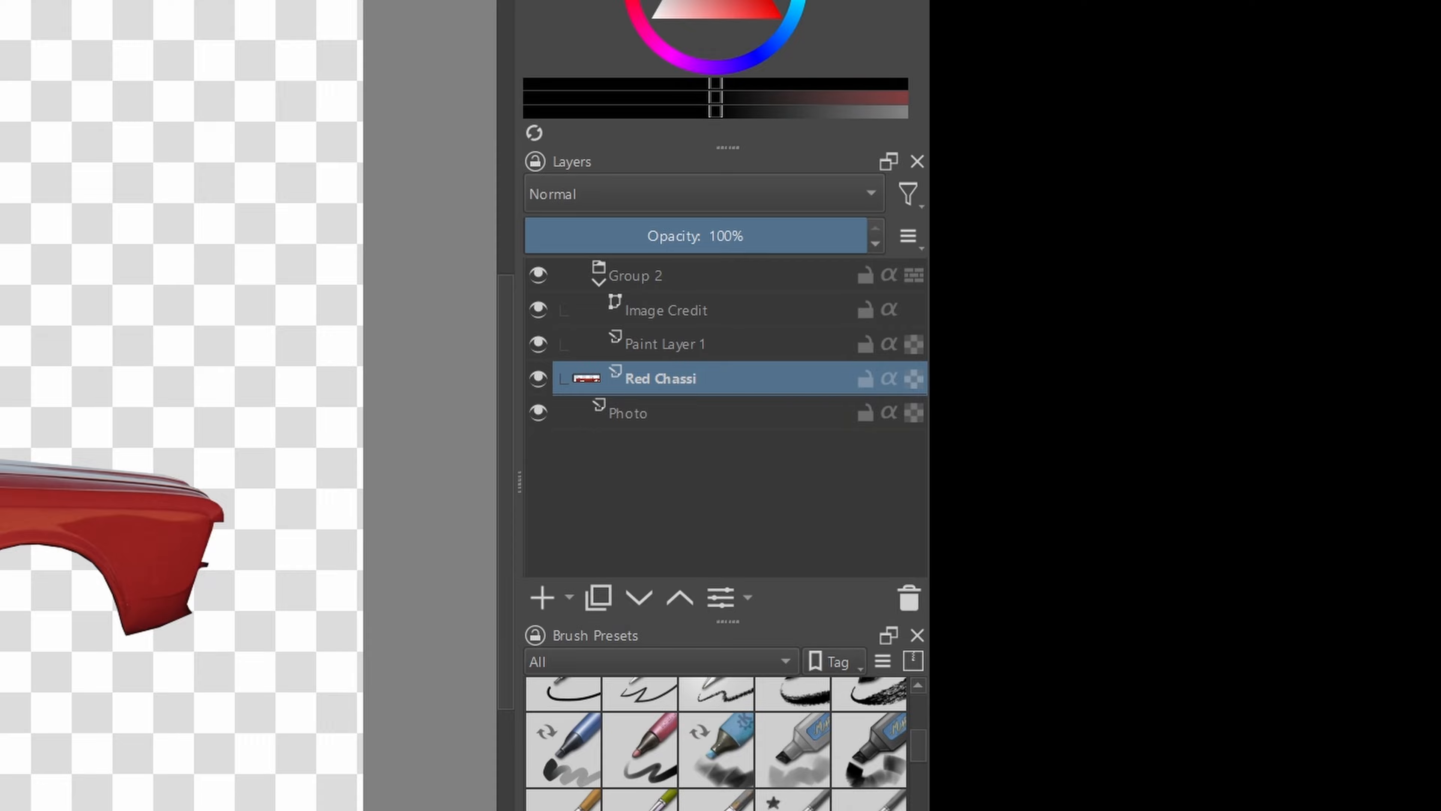
click(672, 276)
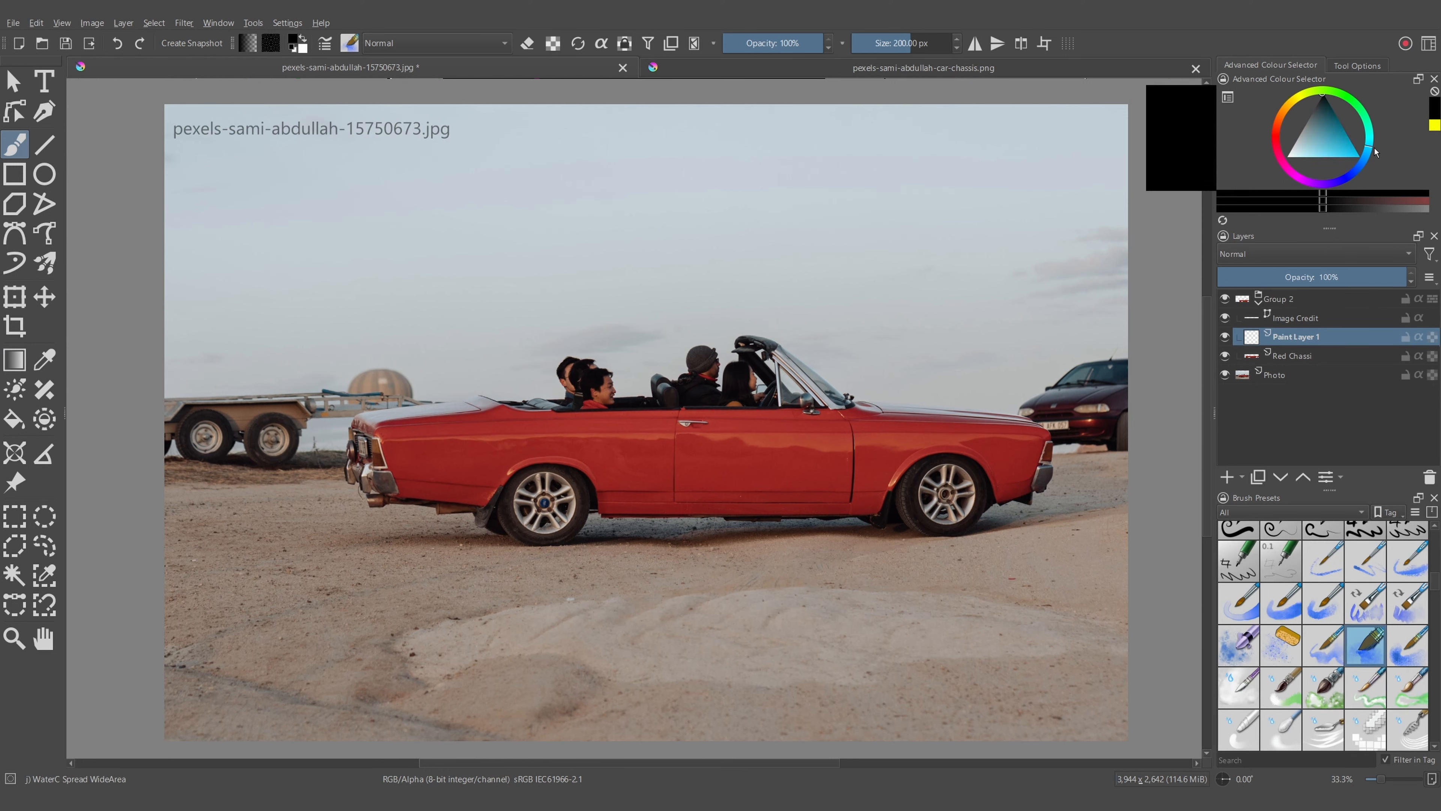
Step: Paint cyan washes with WaterC Spread WideArea and yellow splatters with WaterC Special Splats across the sand on Paint Layer 1
mouse_move(176, 454)
mouse_down()
mouse_move(965, 593)
mouse_move(1100, 709)
mouse_up()
click(1366, 645)
drag(965, 625, 187, 511)
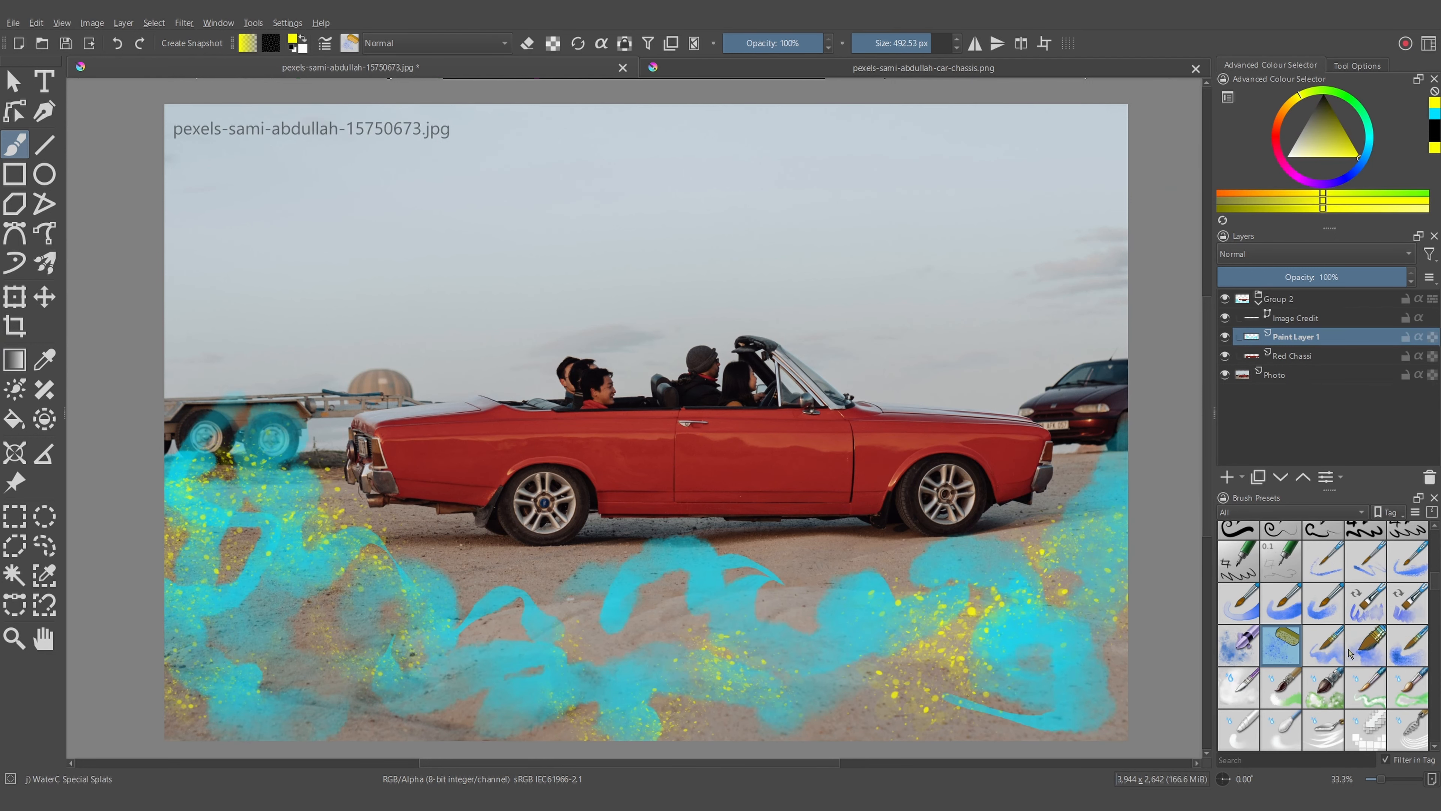
Step: Paint magenta strokes over the trailer and spray magenta up the photo's left edge on Paint Layer 1
click(1289, 169)
drag(193, 625, 254, 451)
scroll(1322, 625, up, 10)
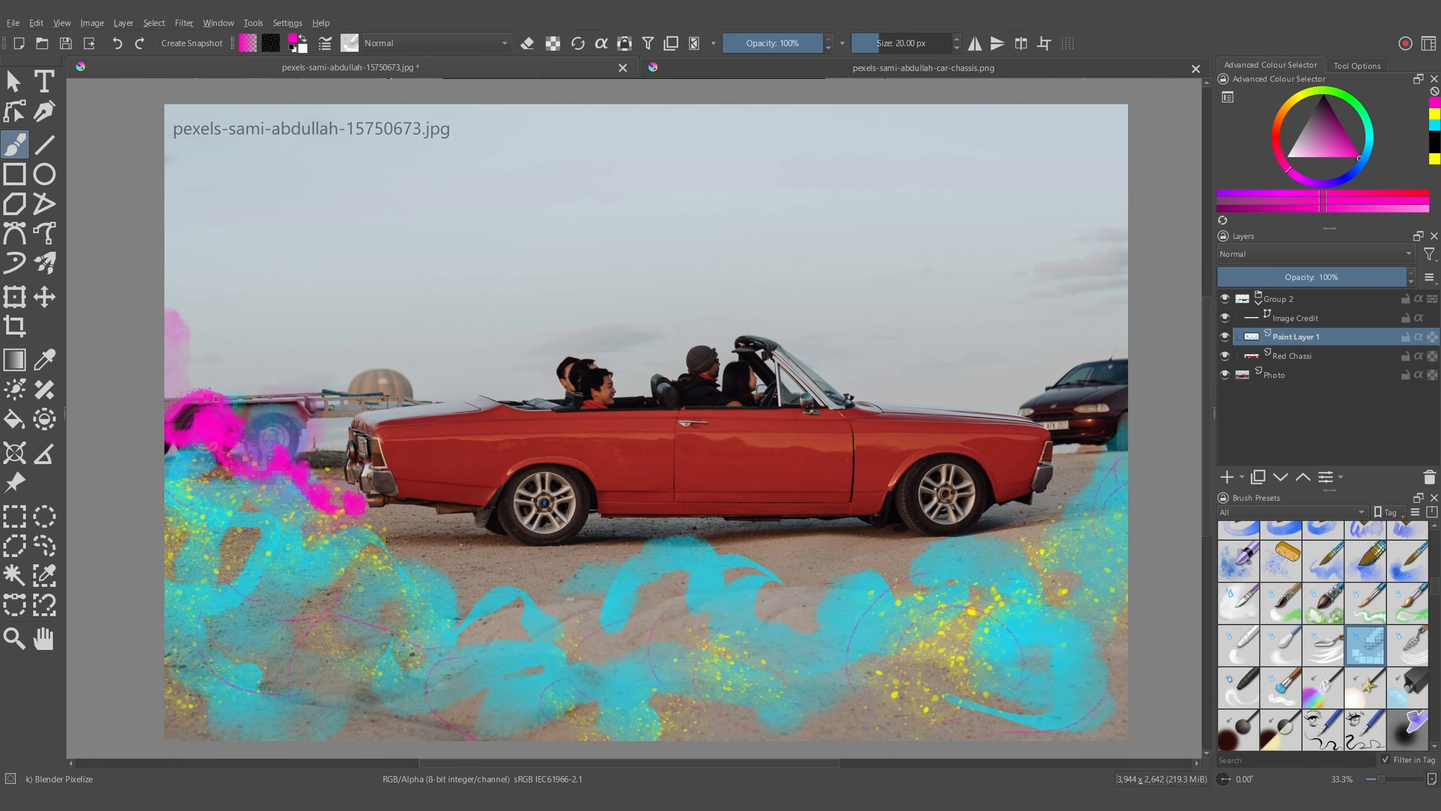
click(1408, 542)
drag(188, 397, 176, 227)
Step: Fill the lower part of the sand with more cyan paint on Paint Layer 1, and choose another brush preset
click(1434, 122)
drag(624, 681, 227, 710)
click(1294, 177)
scroll(1323, 624, down, 10)
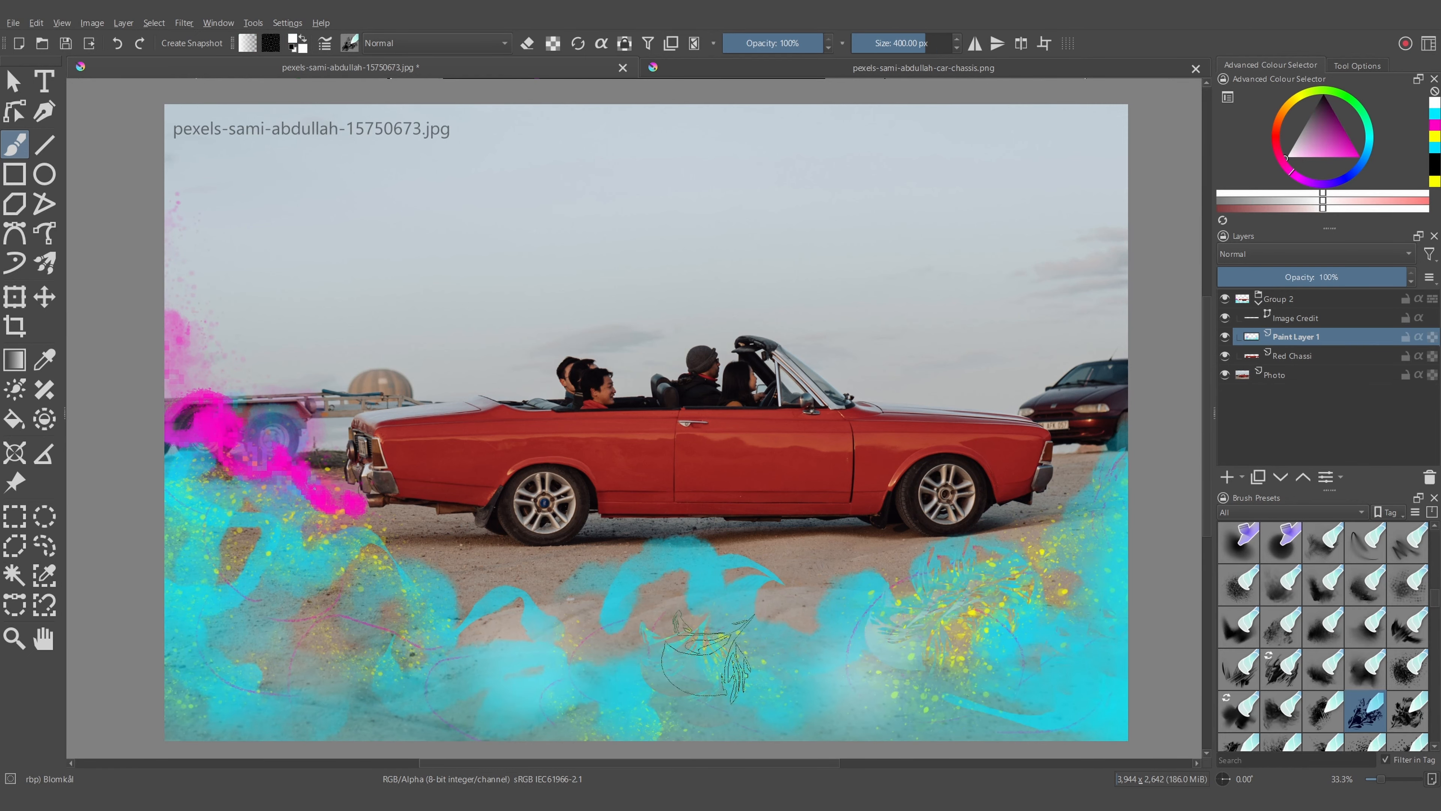
click(1322, 710)
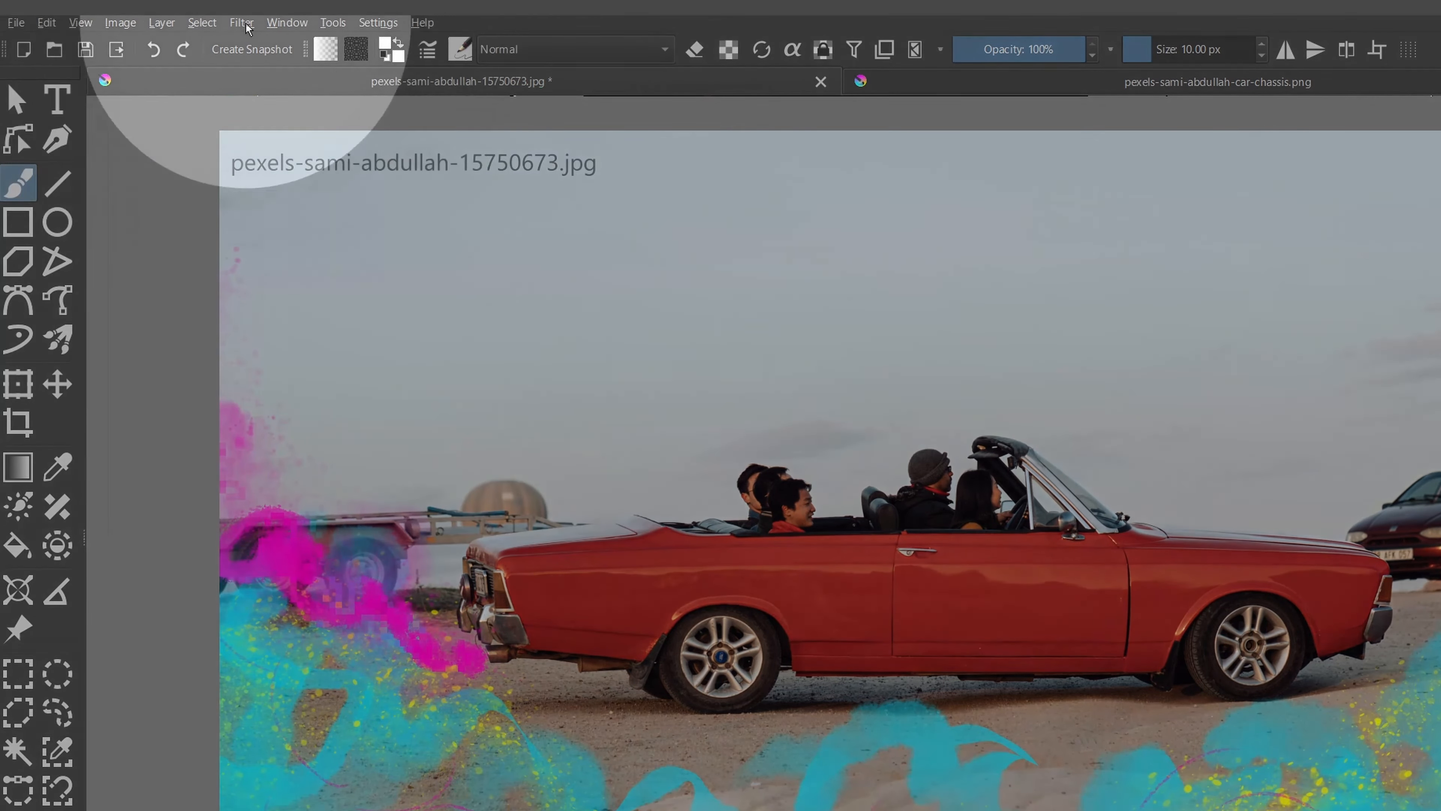
Step: Apply an HSV/HSL adjustment to Paint Layer 1 with hue -44, saturation -6 and lightness 33
click(242, 23)
mouse_move(277, 88)
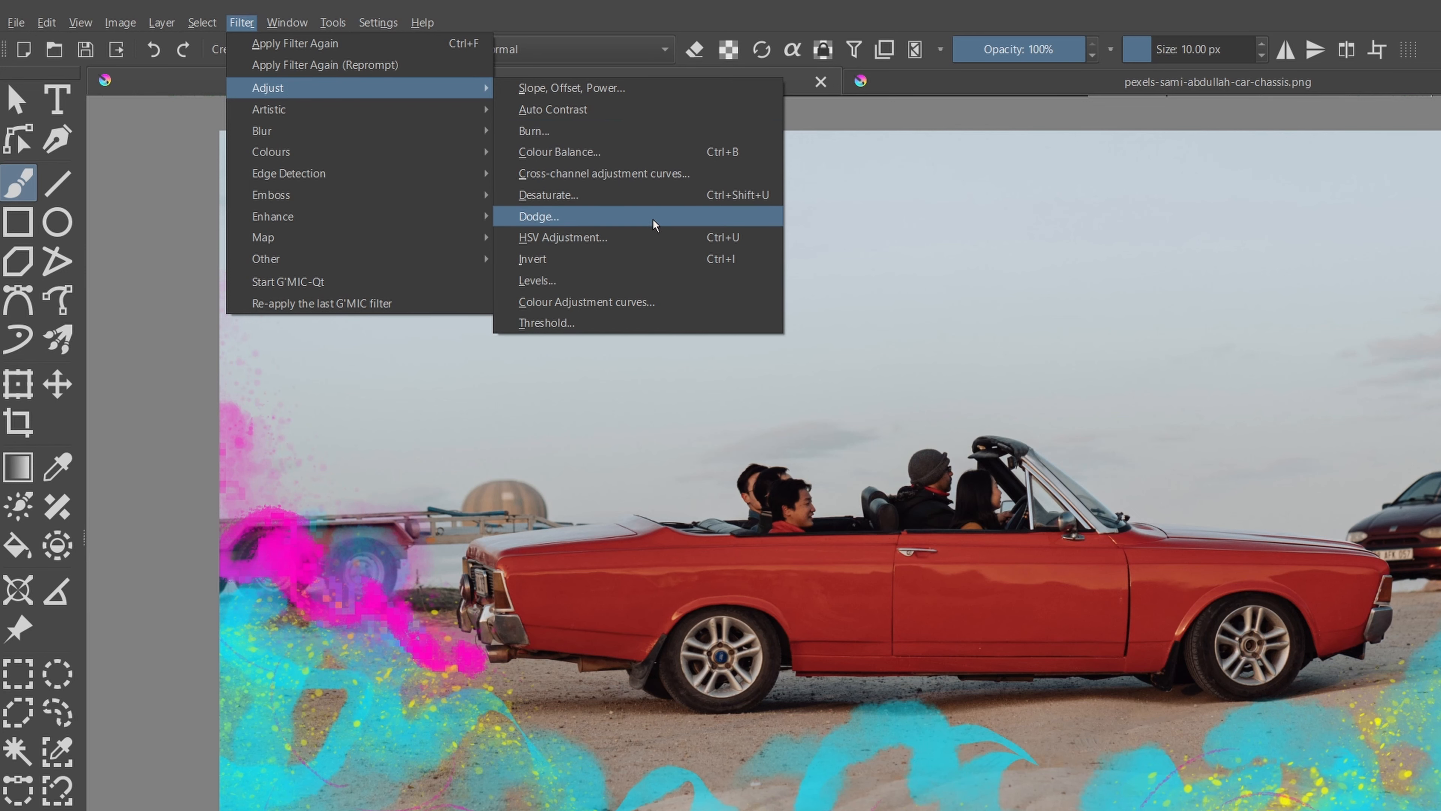
click(640, 238)
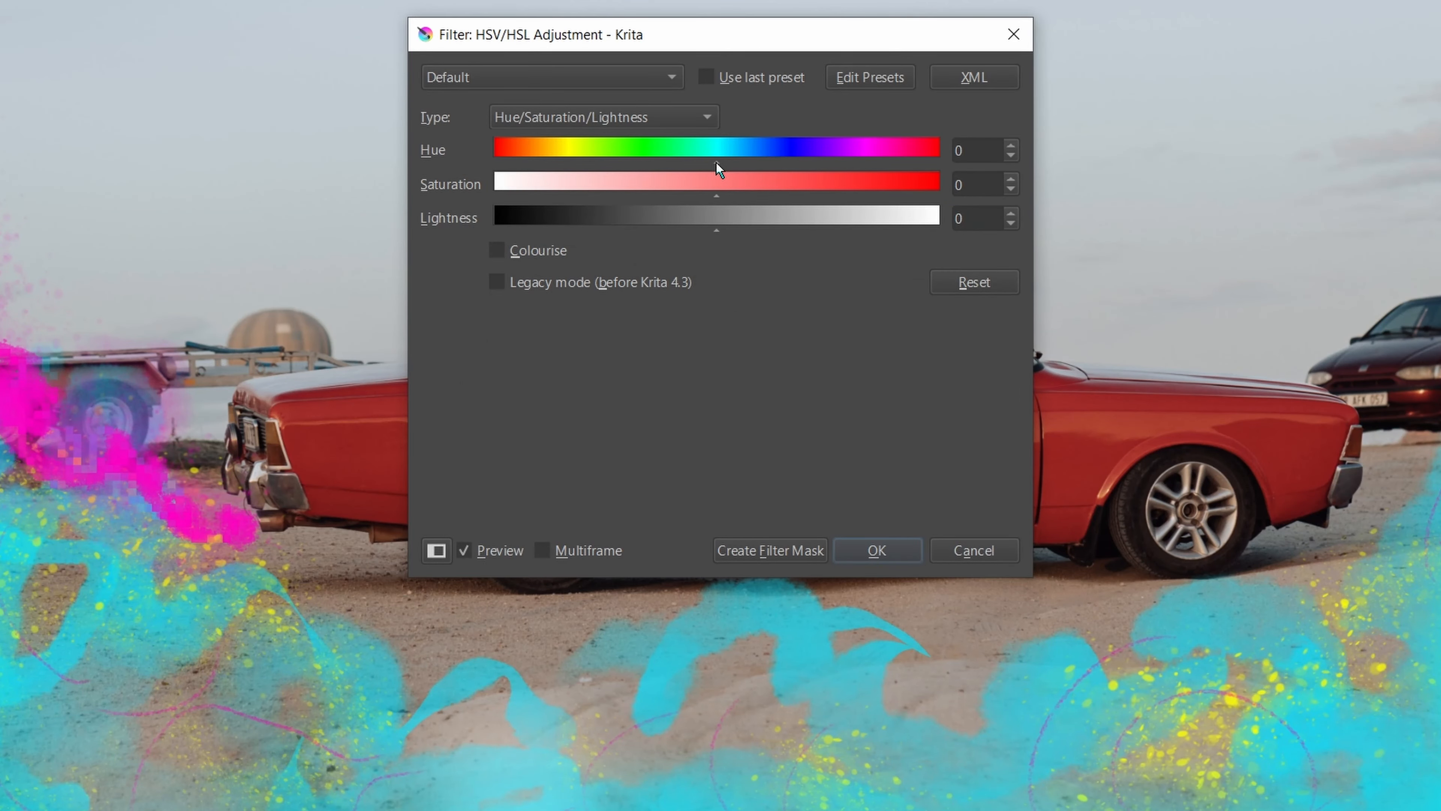
drag(715, 162, 663, 169)
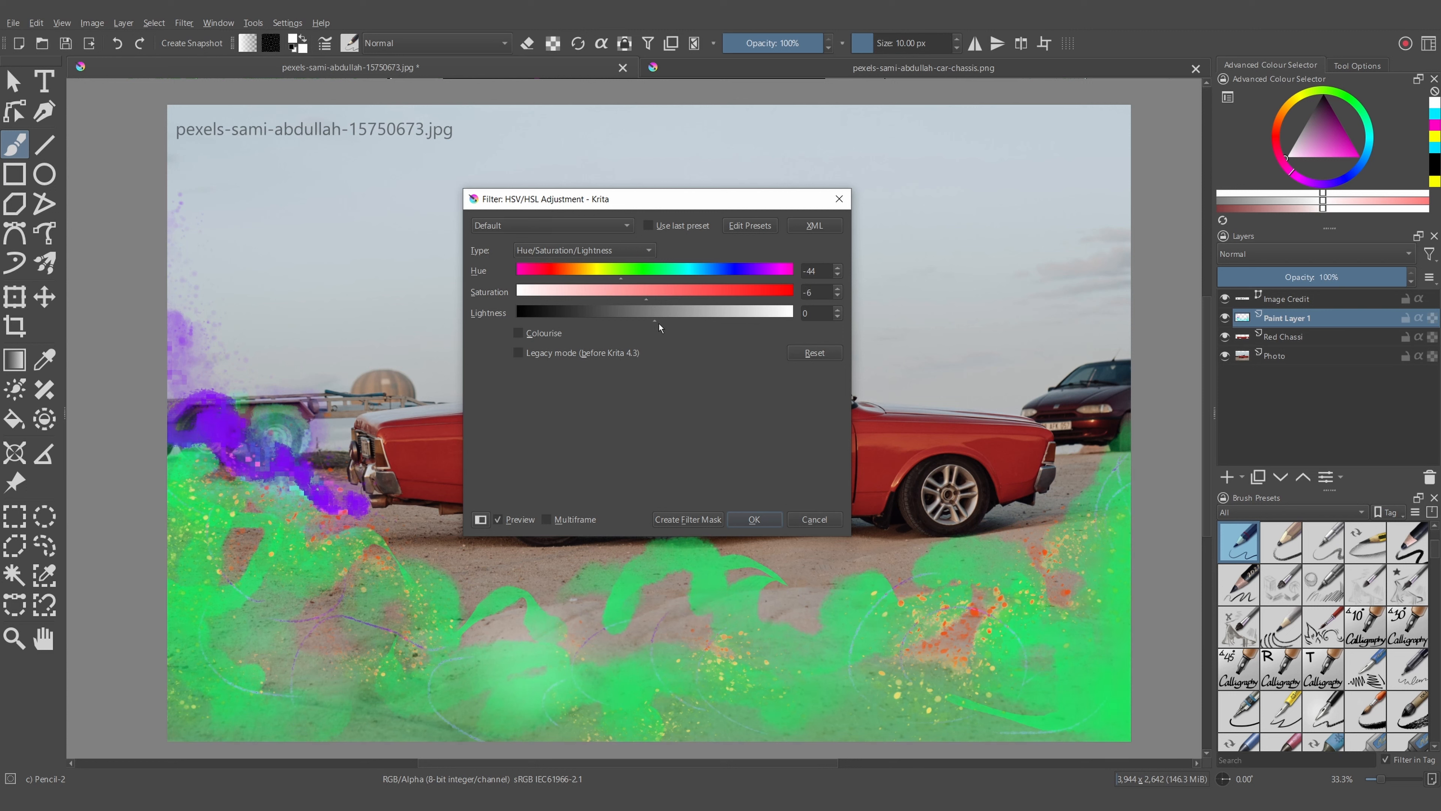
drag(659, 323, 700, 322)
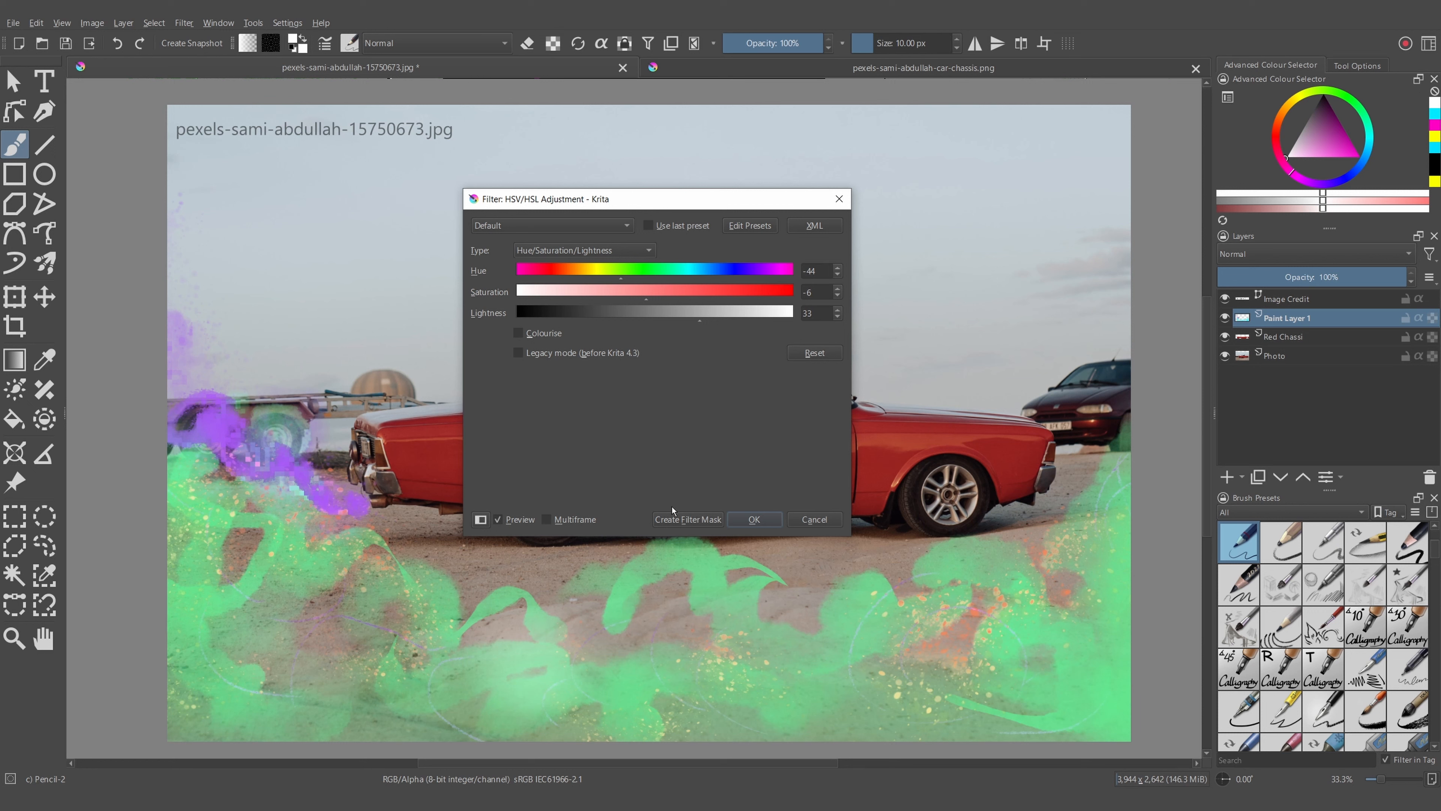
click(759, 521)
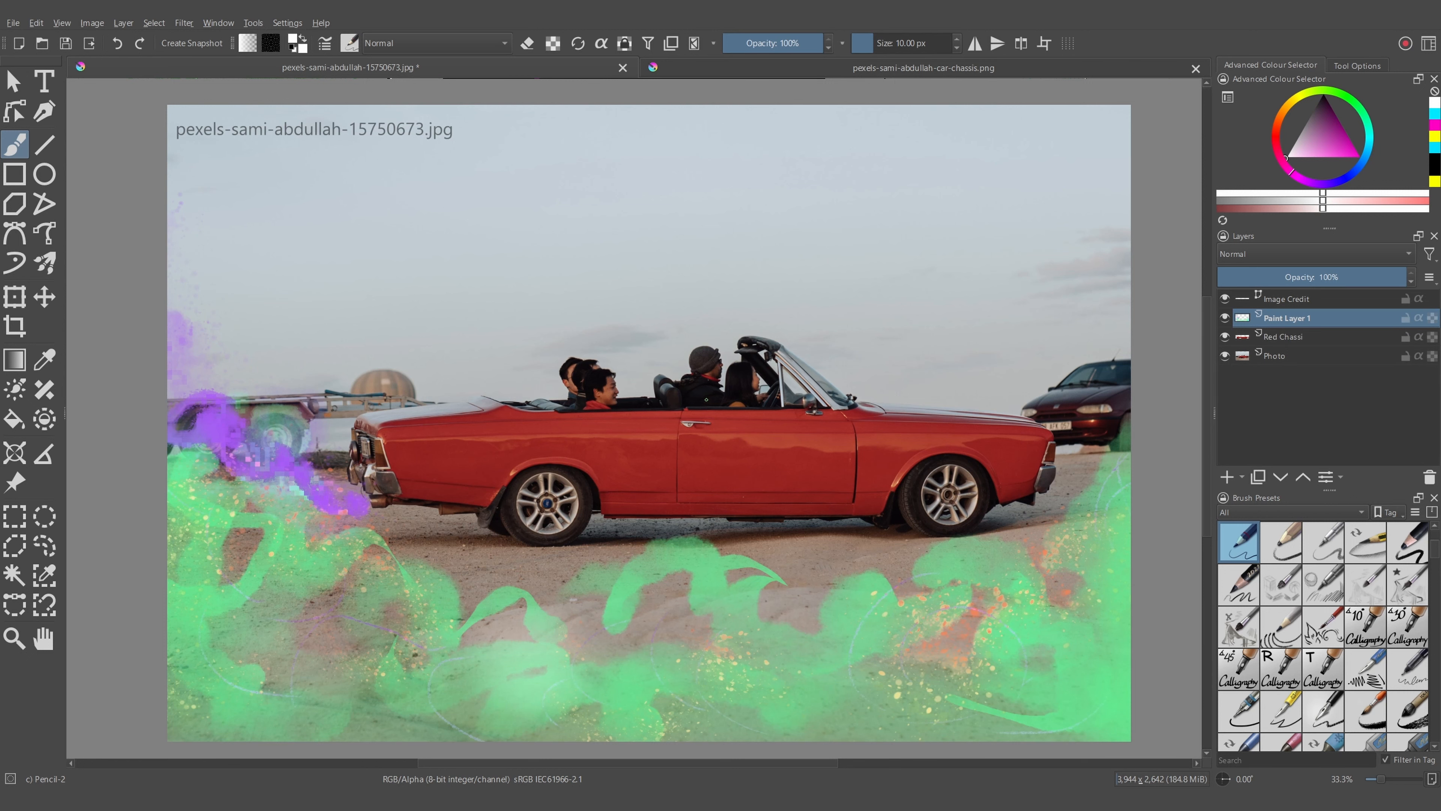
Step: Isolate Paint Layer 1 to check the recoloured strokes, restore the full view, and undo the HSV/HSL adjustment
key(alt+i)
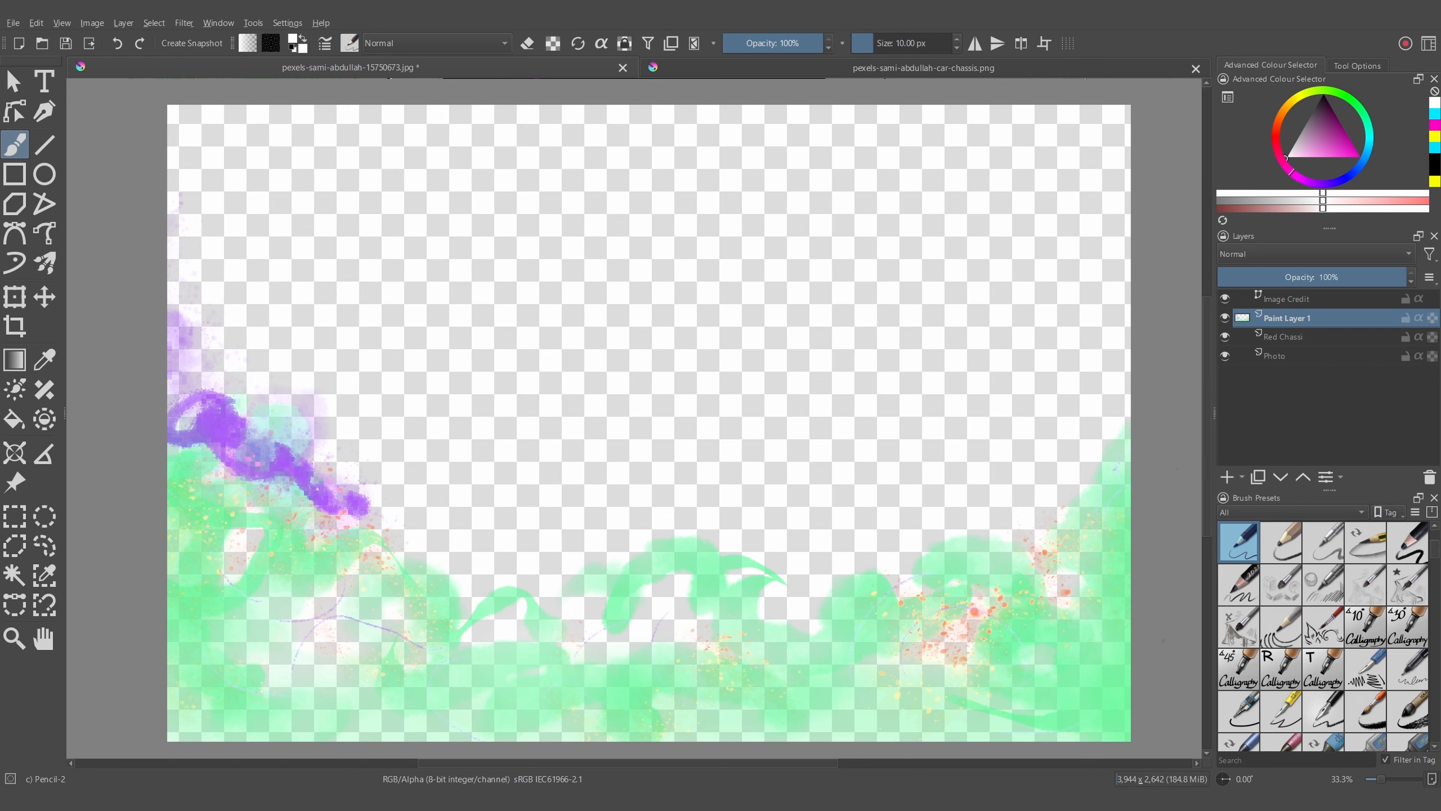
key(alt+i)
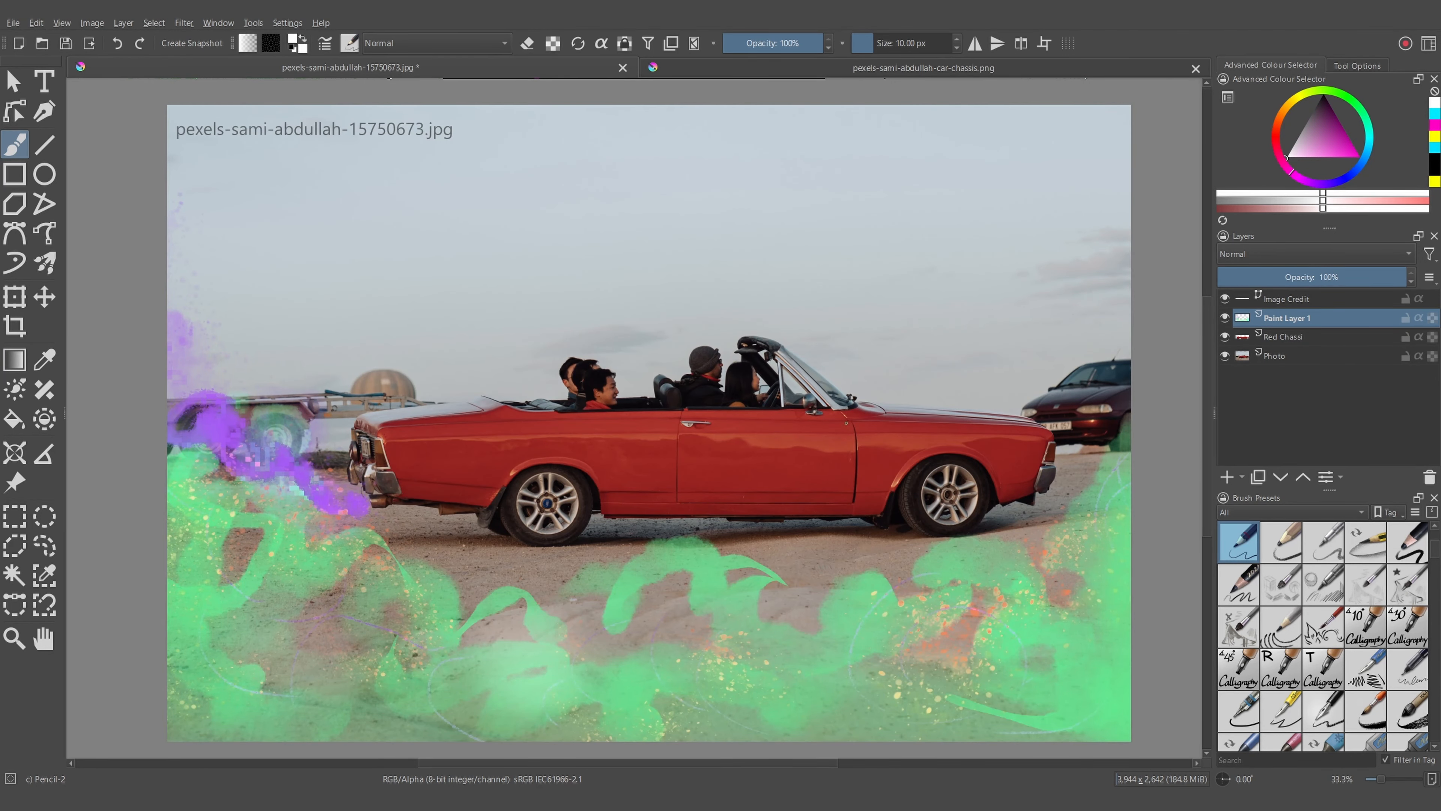
ctrl+click(858, 540)
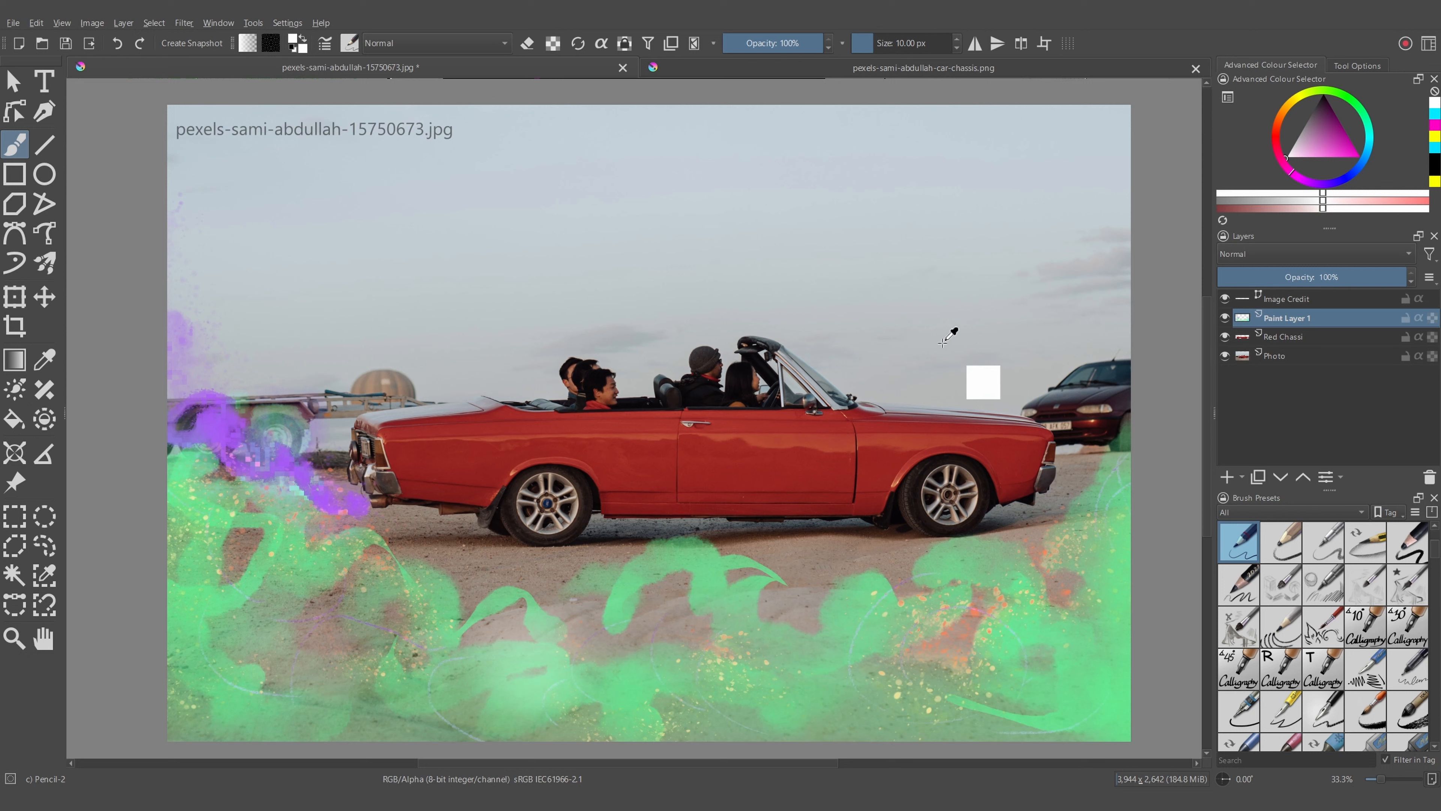
key(ctrl+z)
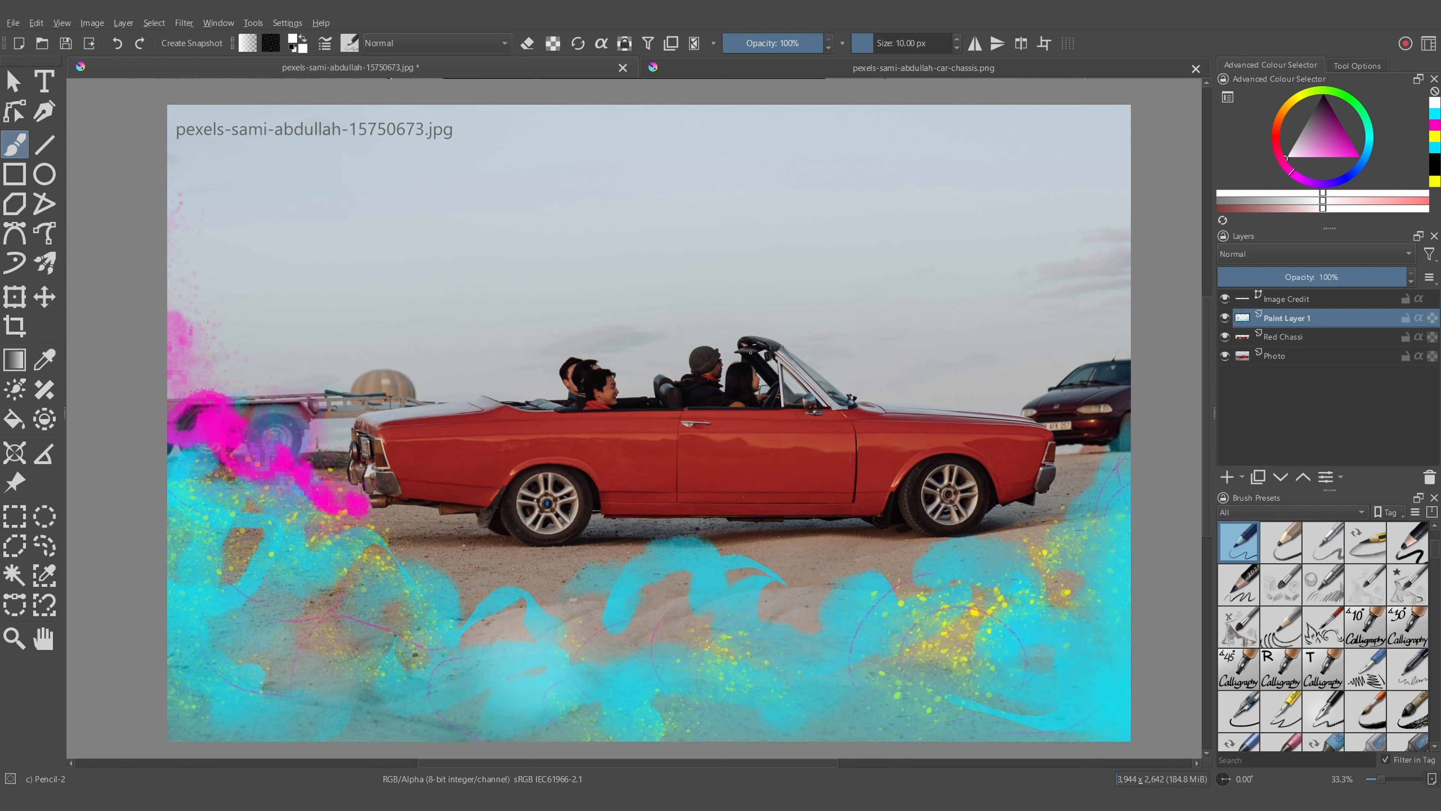
Step: Create an HSV/HSL filter mask on Paint Layer 1 with hue -42, saturation -8 and lightness 9, and delete that mask
key(ctrl+u)
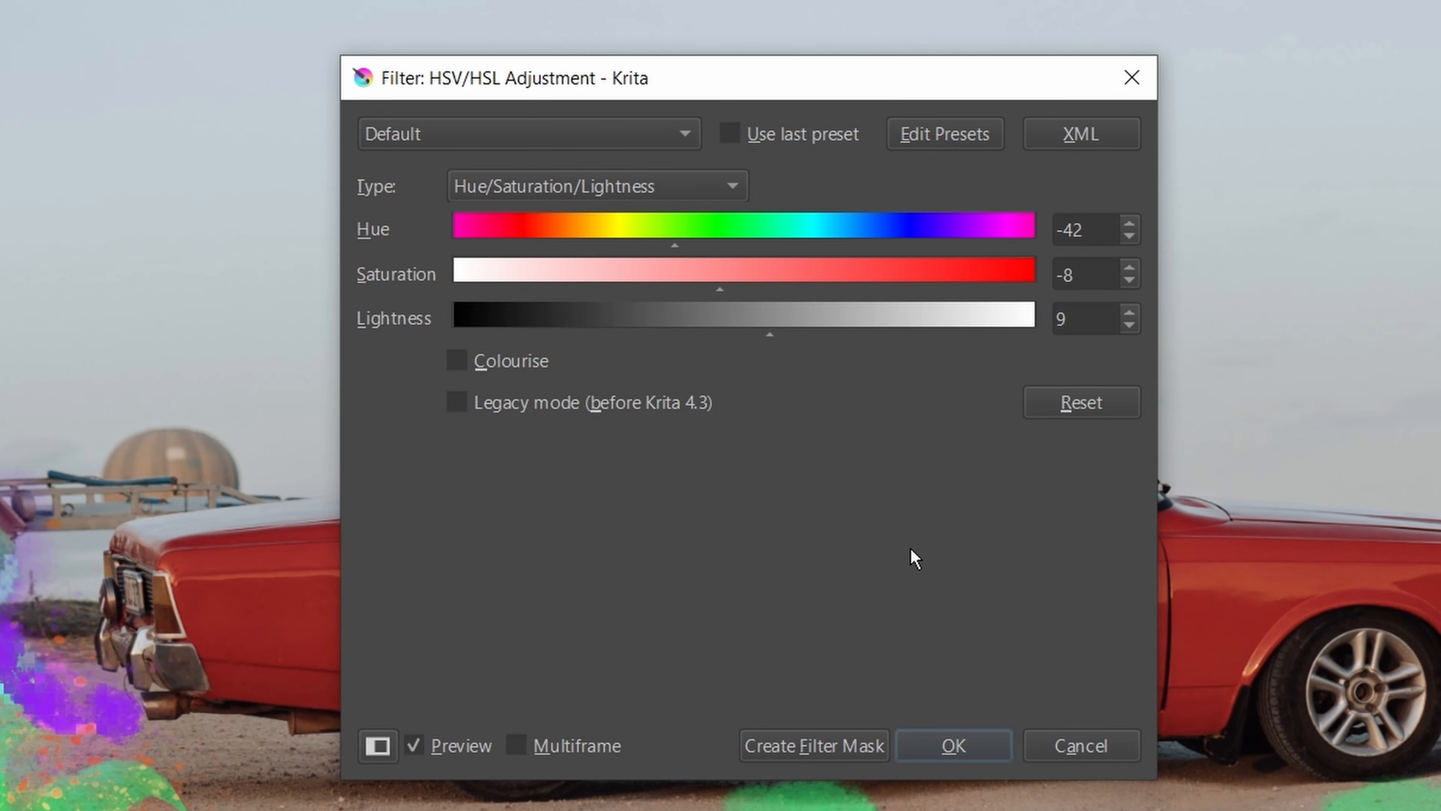
click(808, 746)
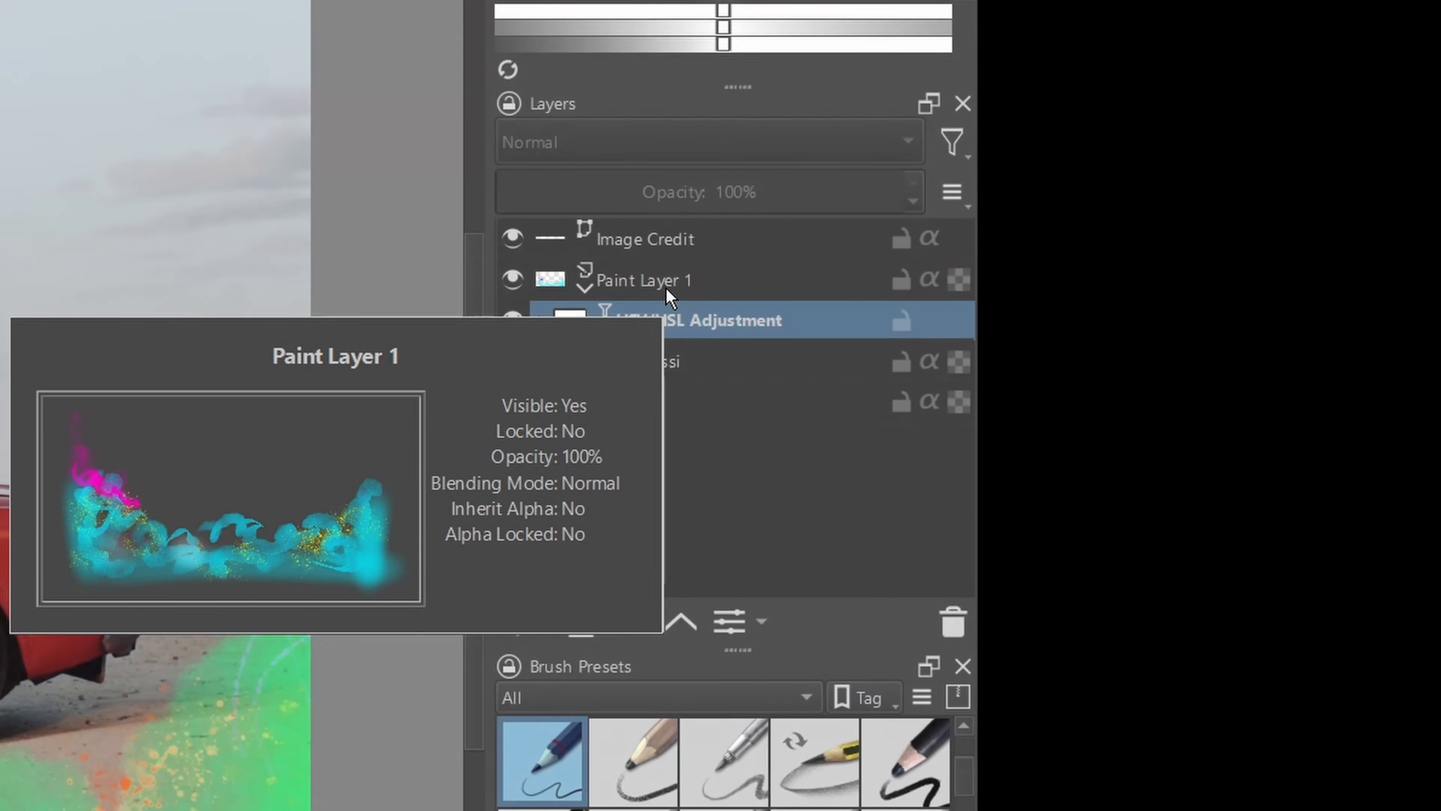
key(shift+Delete)
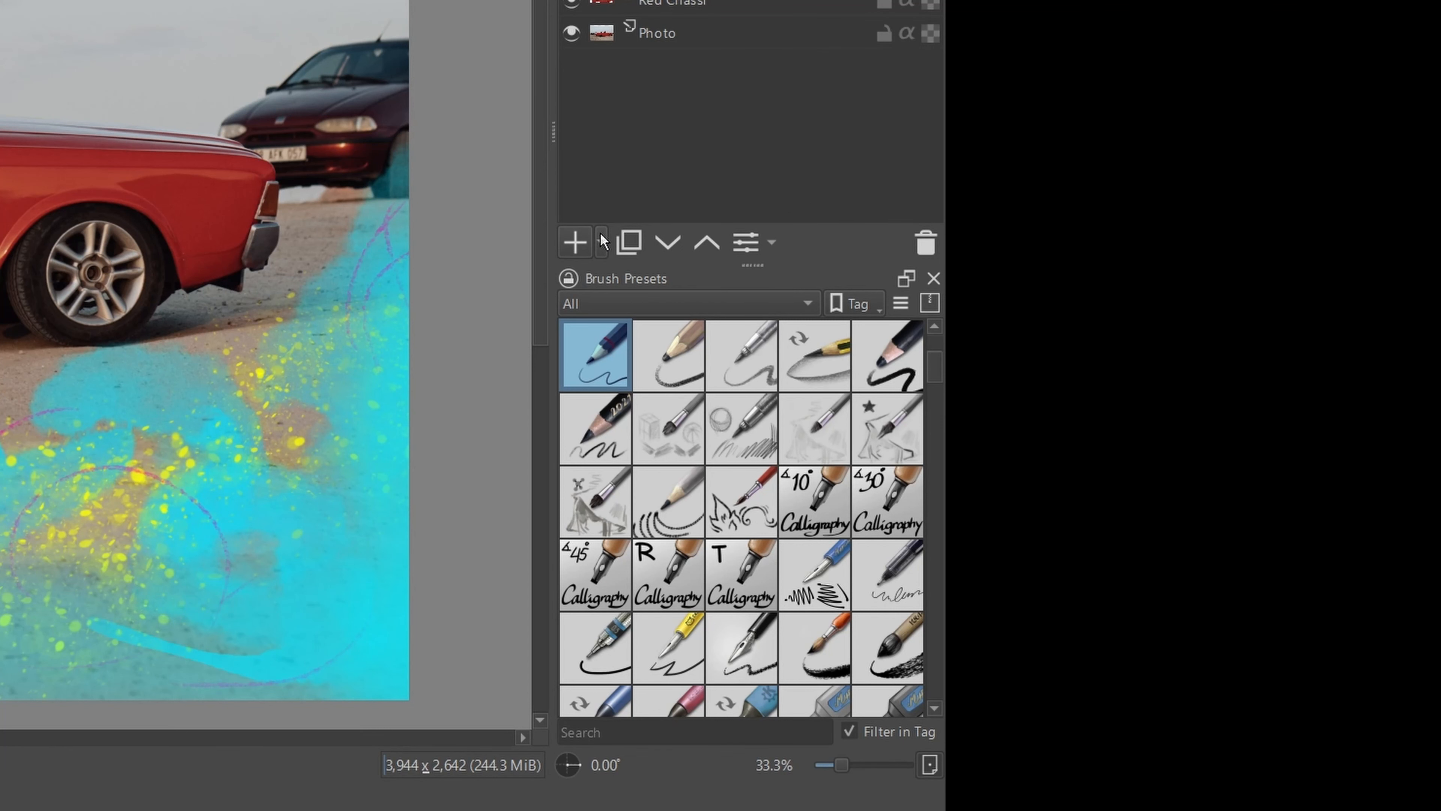
Step: Add an HSV/HSL Adjustment filter layer above Paint Layer 1 with hue -22 and lightness 13
click(1242, 477)
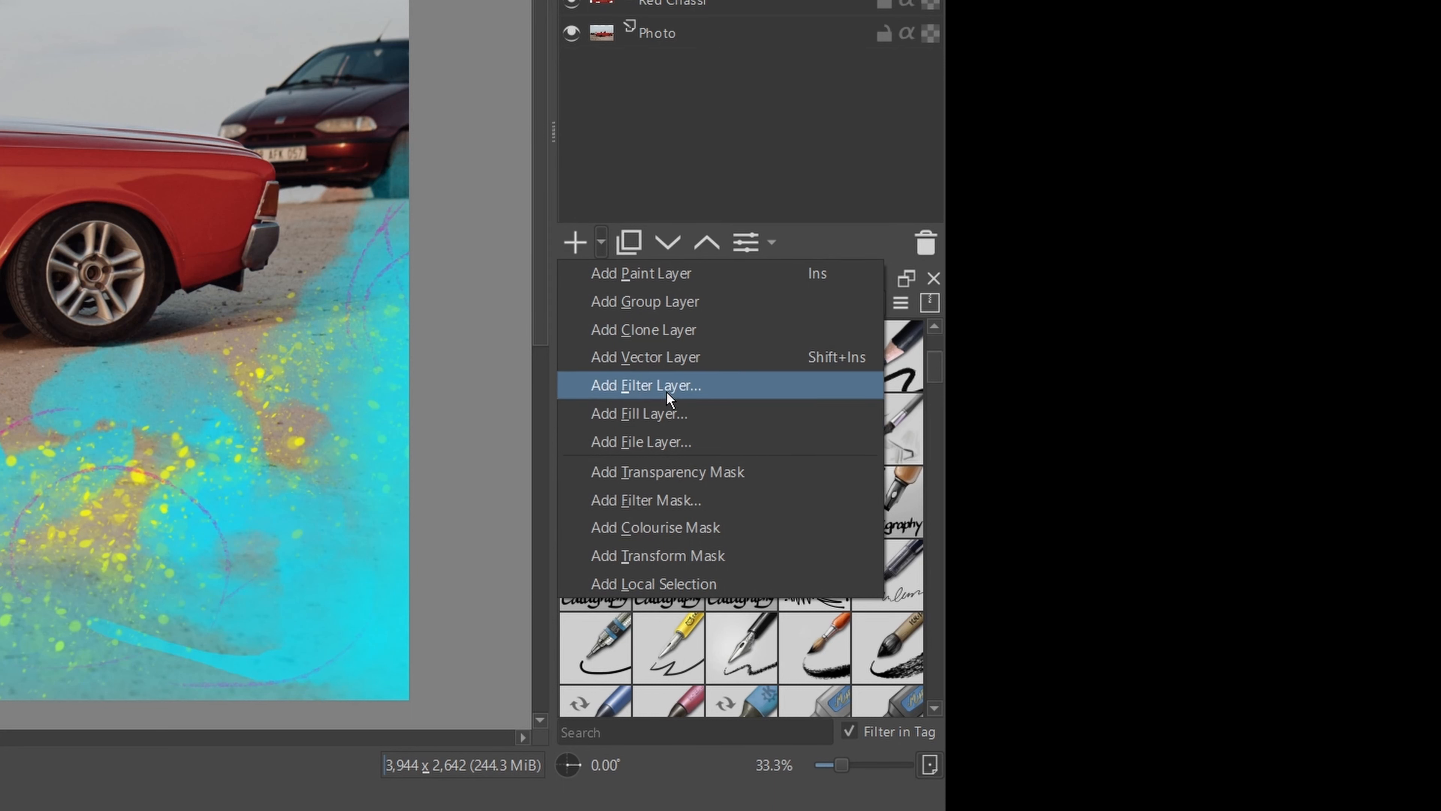
click(667, 391)
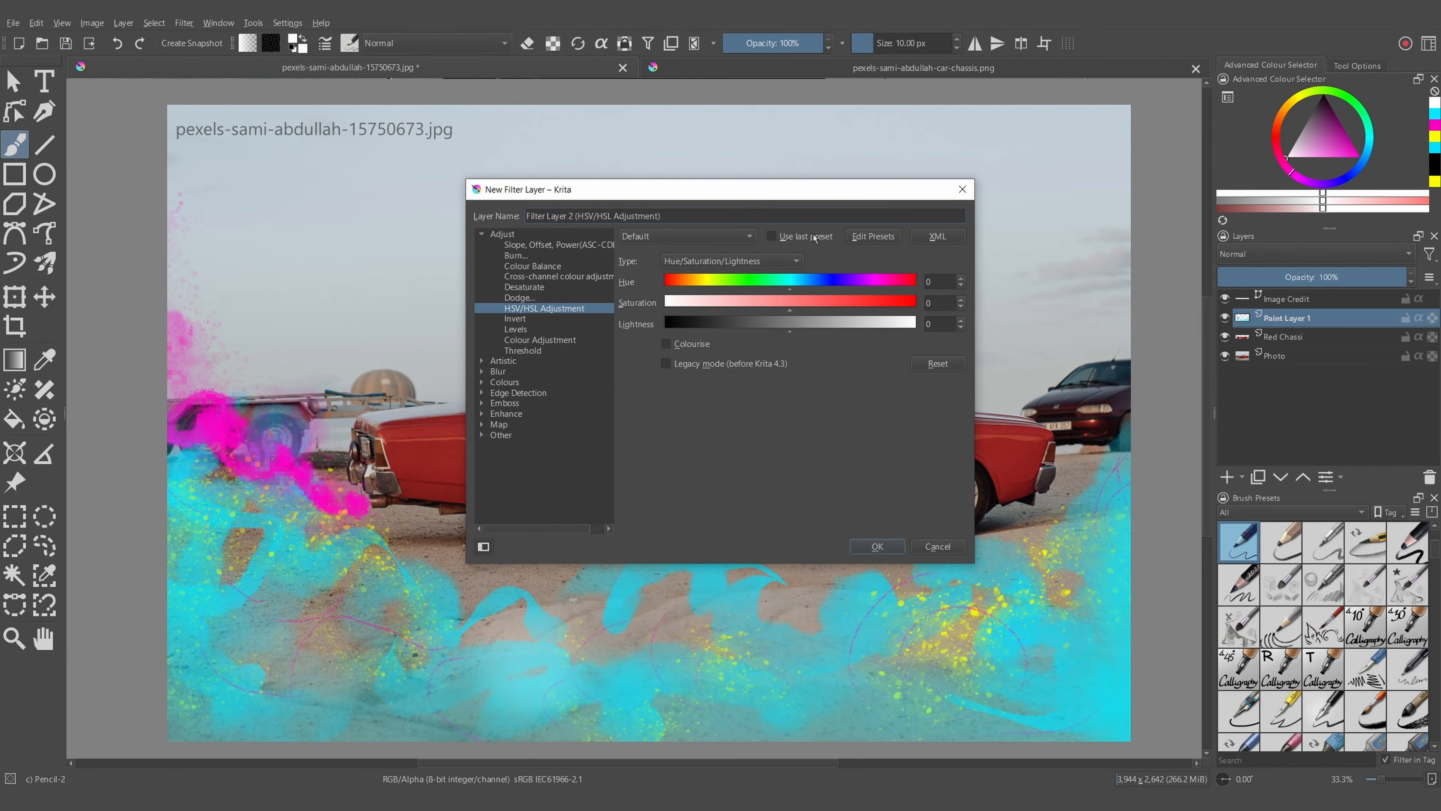
drag(791, 293, 777, 292)
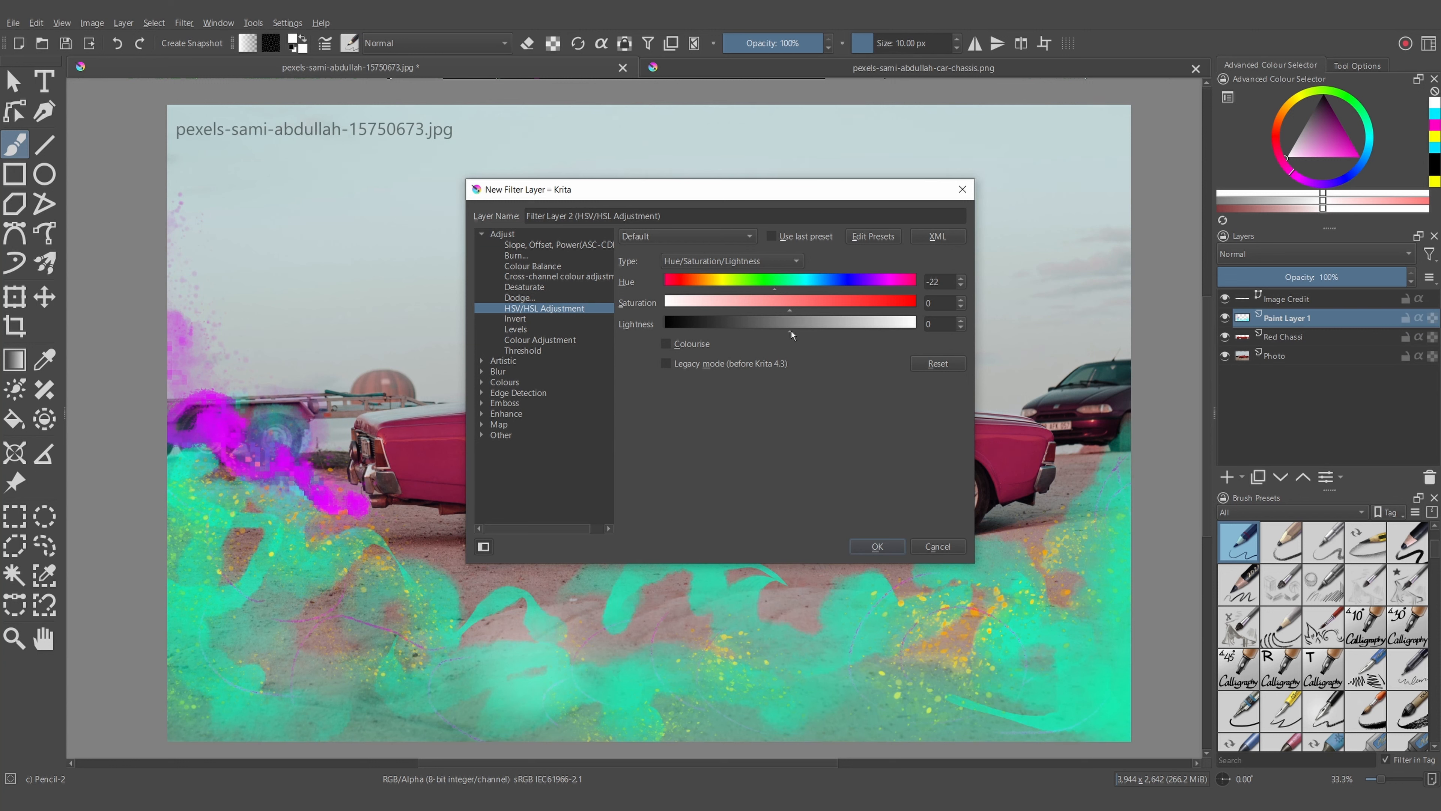
drag(791, 331, 805, 332)
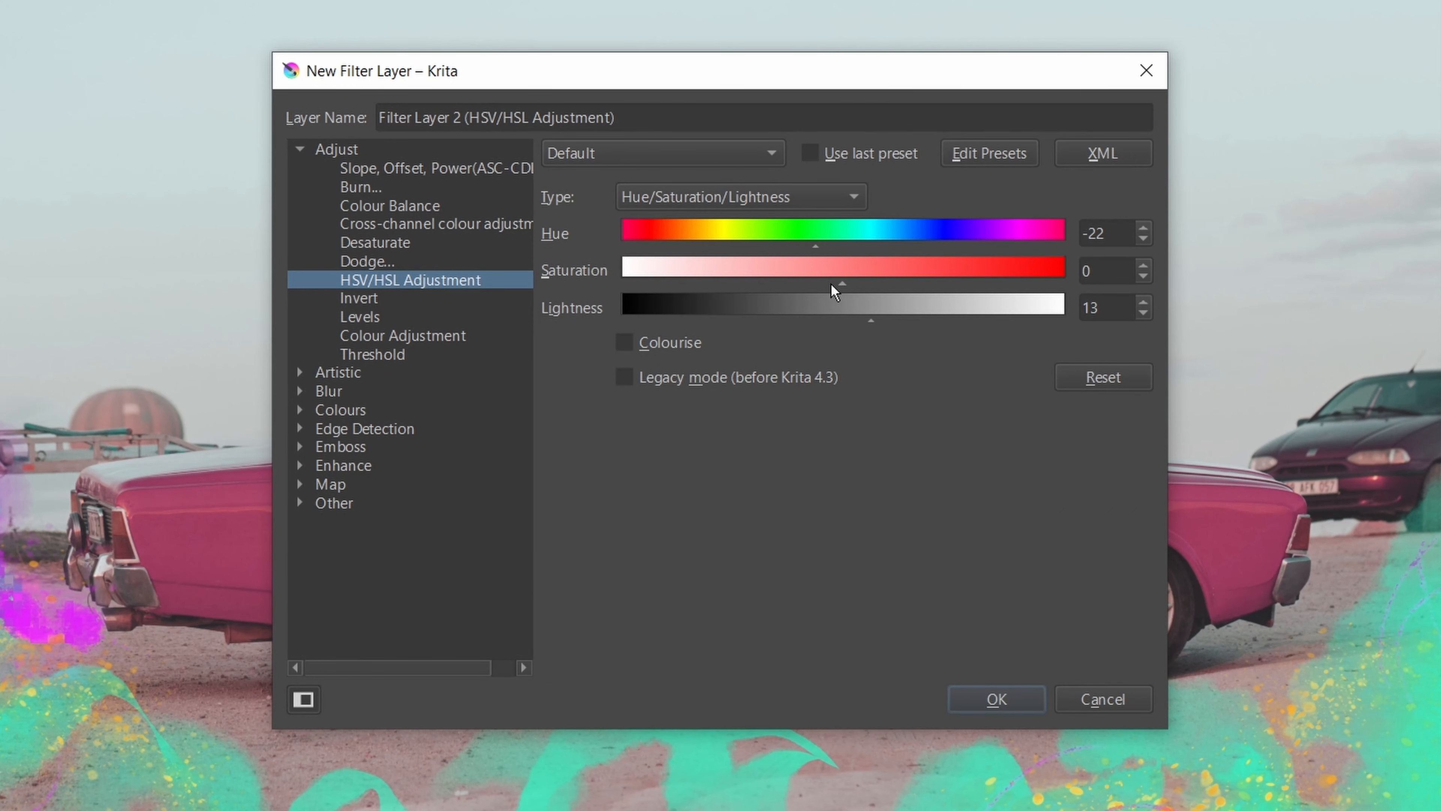
click(1003, 700)
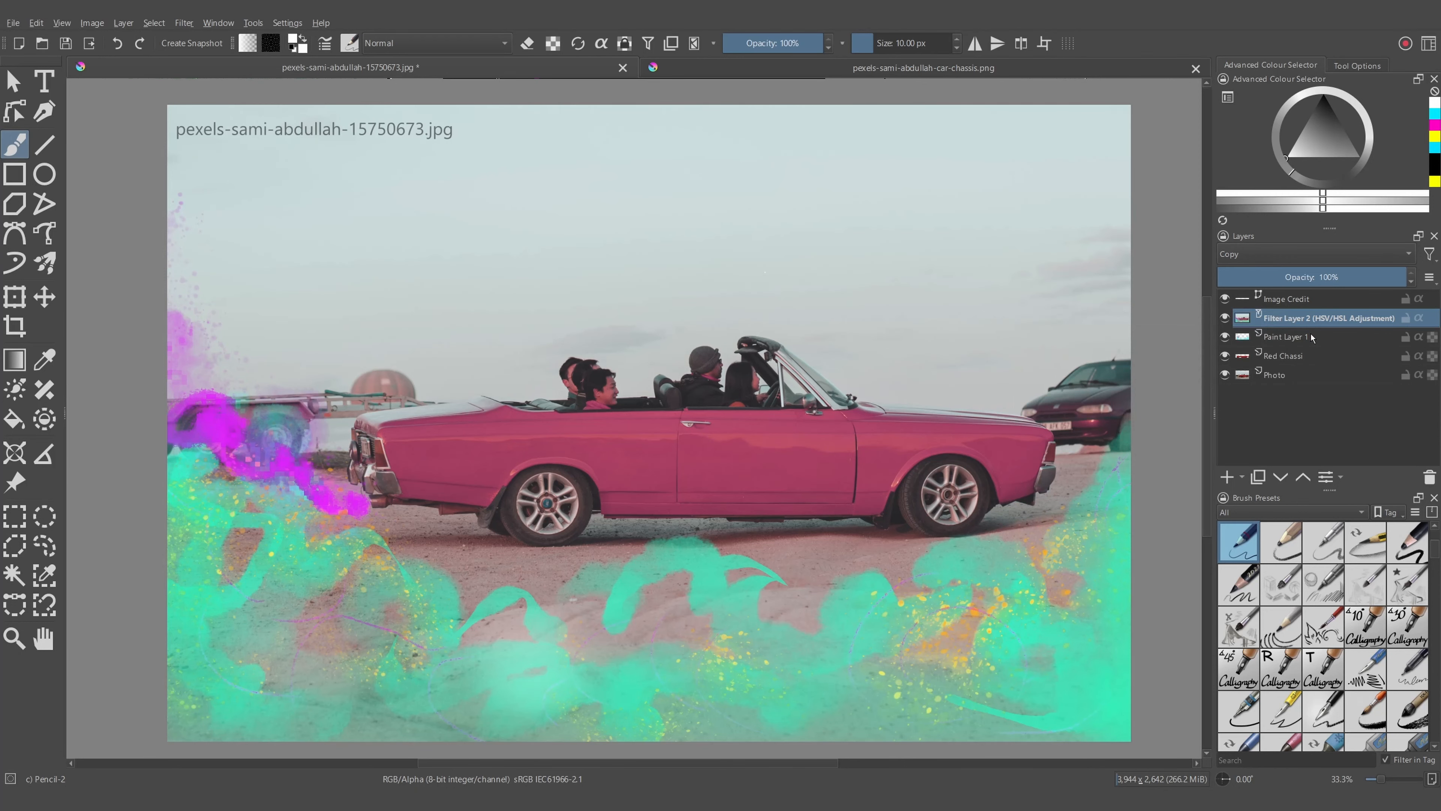
Step: Group the HSV/HSL Adjustment filter layer with Paint Layer 1 so the filter affects only the painted strokes
mouse_move(1312, 332)
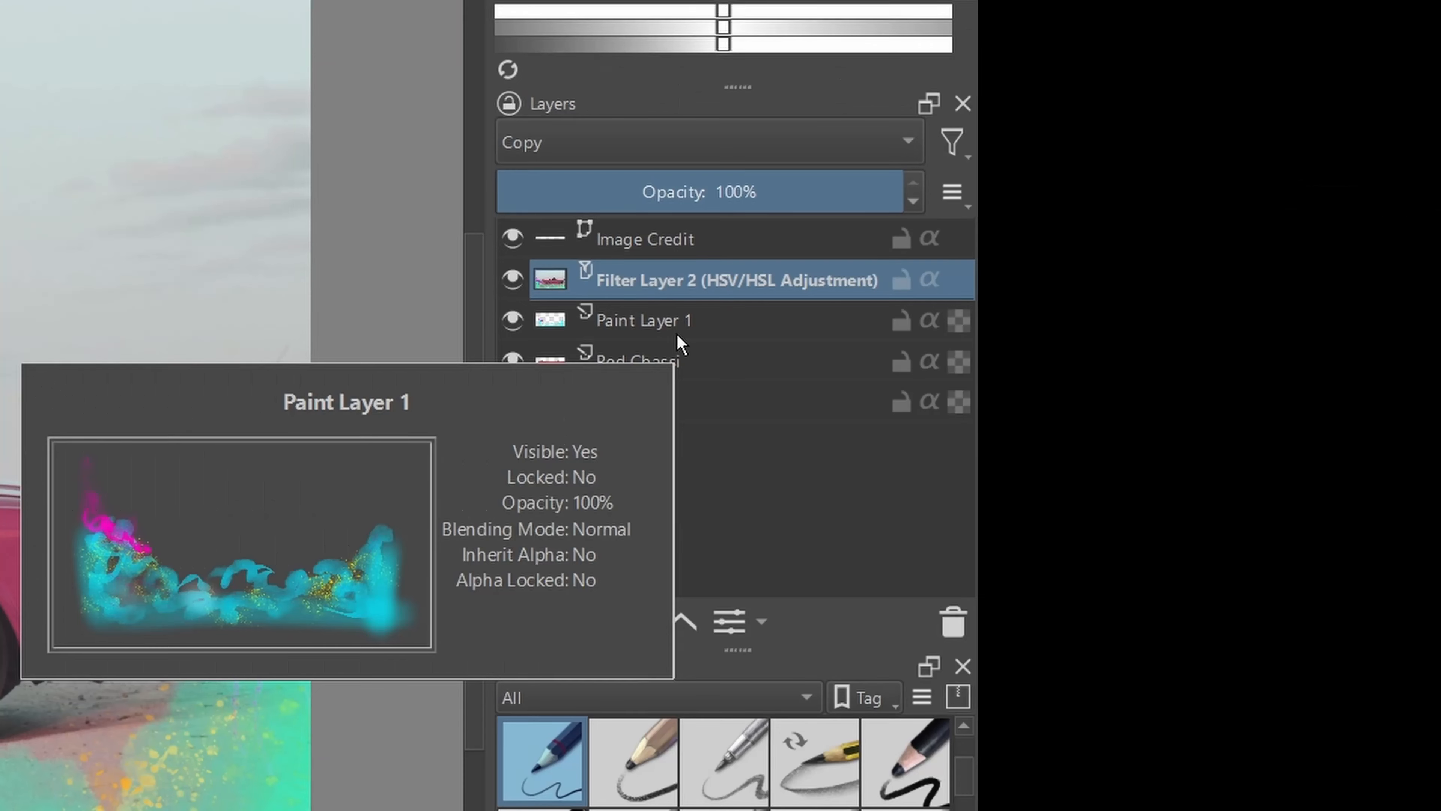
click(679, 320)
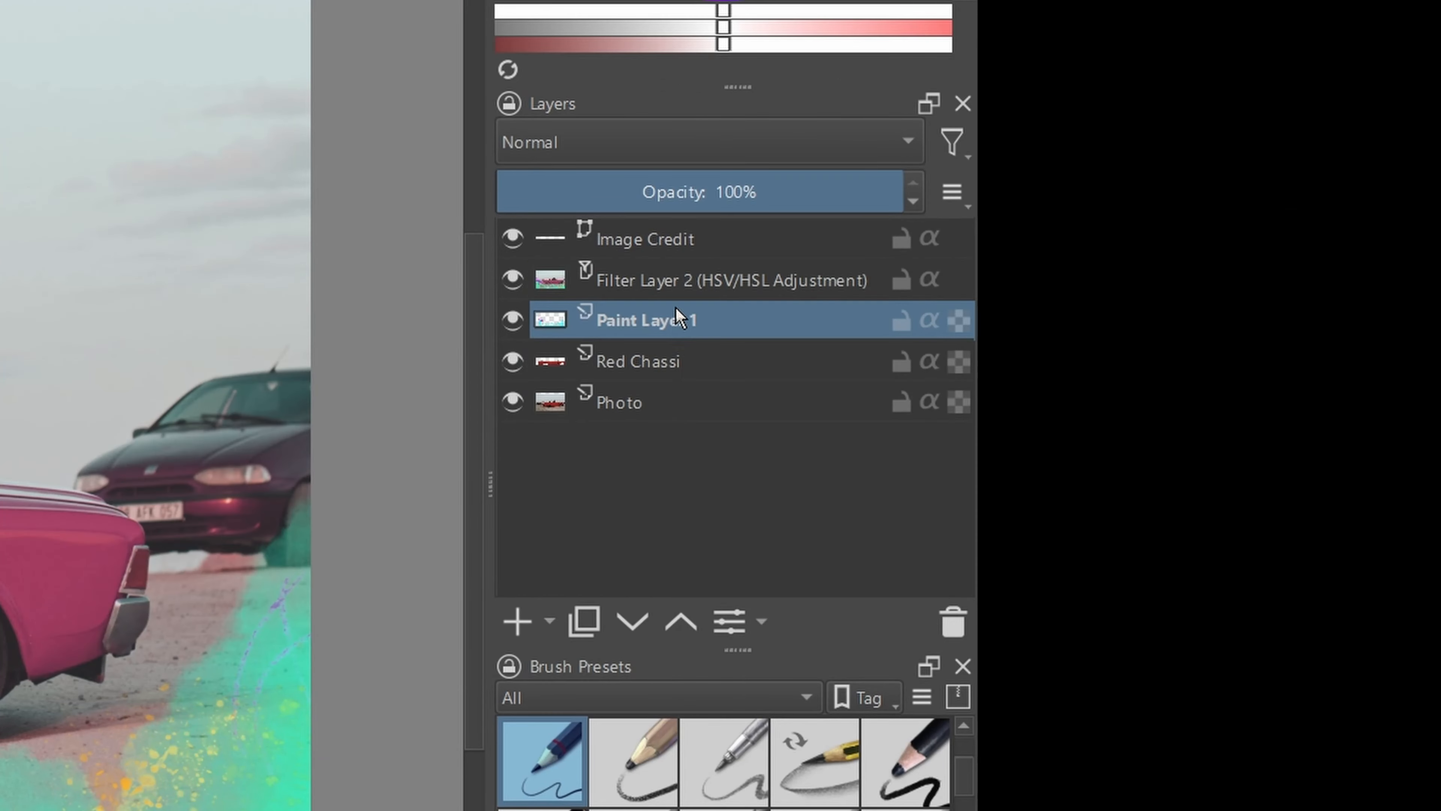
ctrl+click(669, 273)
key(ctrl+g)
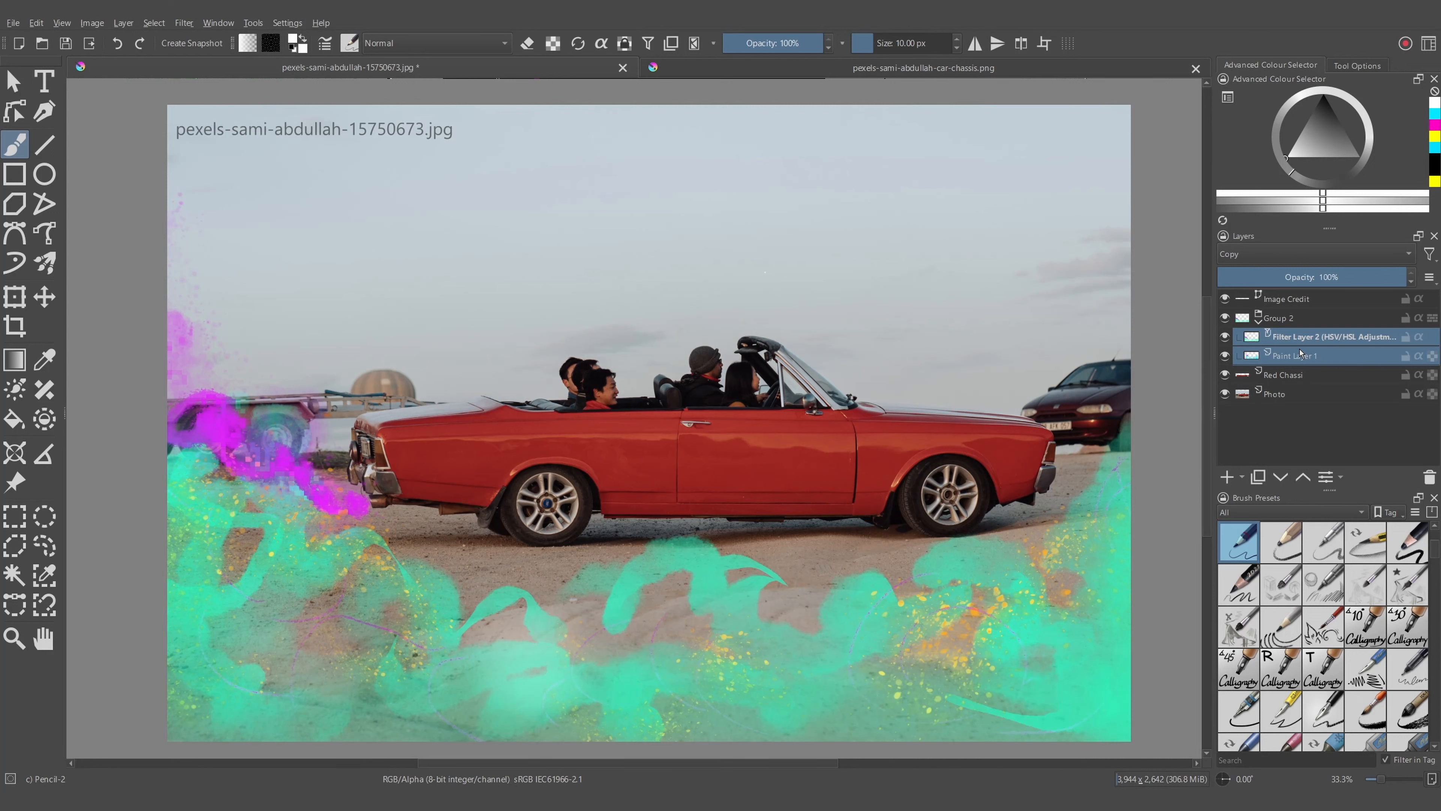
click(1281, 442)
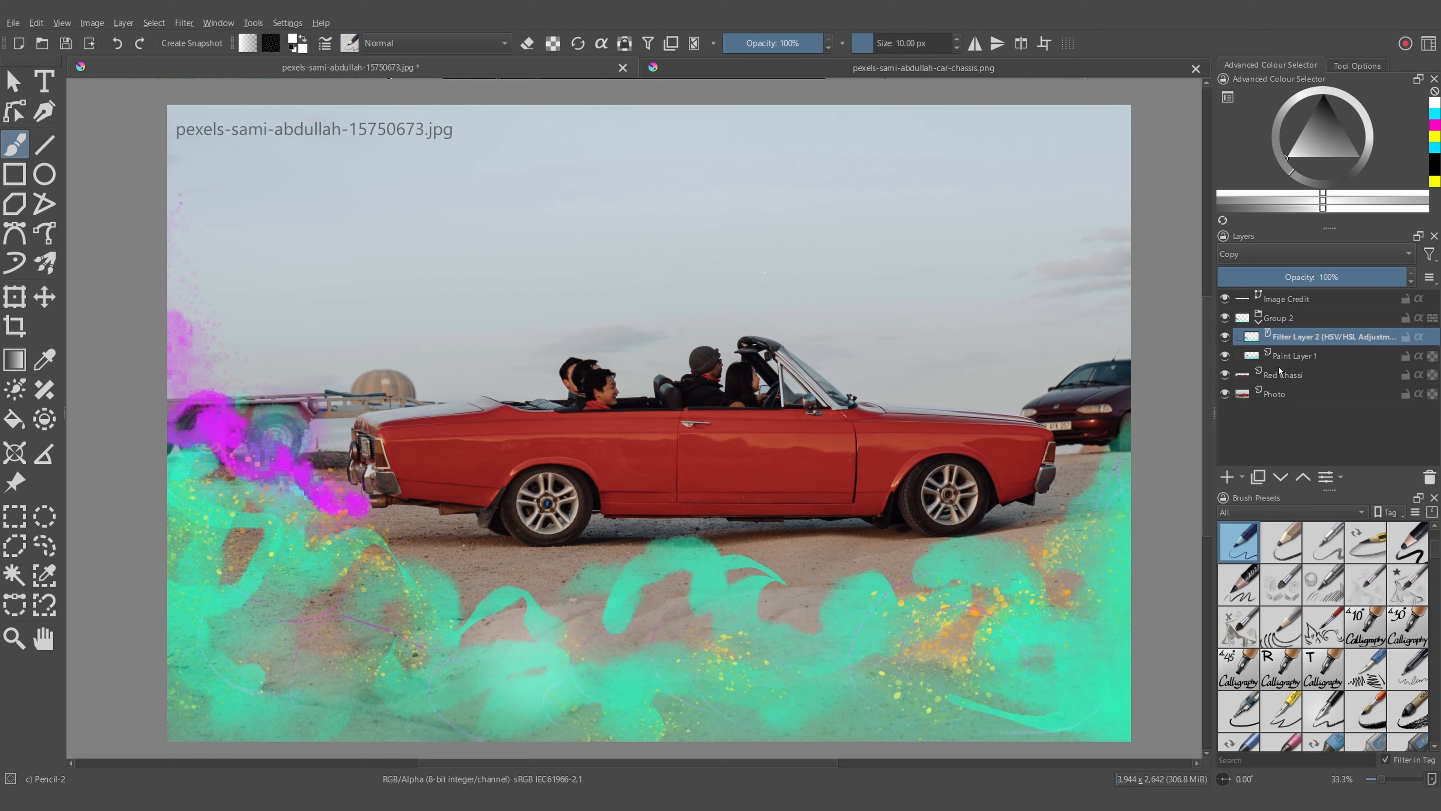
Step: Add a Halftone filter mask to the Red Chassi layer, using Intensity mode and a screentone pattern of round dots
mouse_move(1292, 381)
mouse_move(1310, 358)
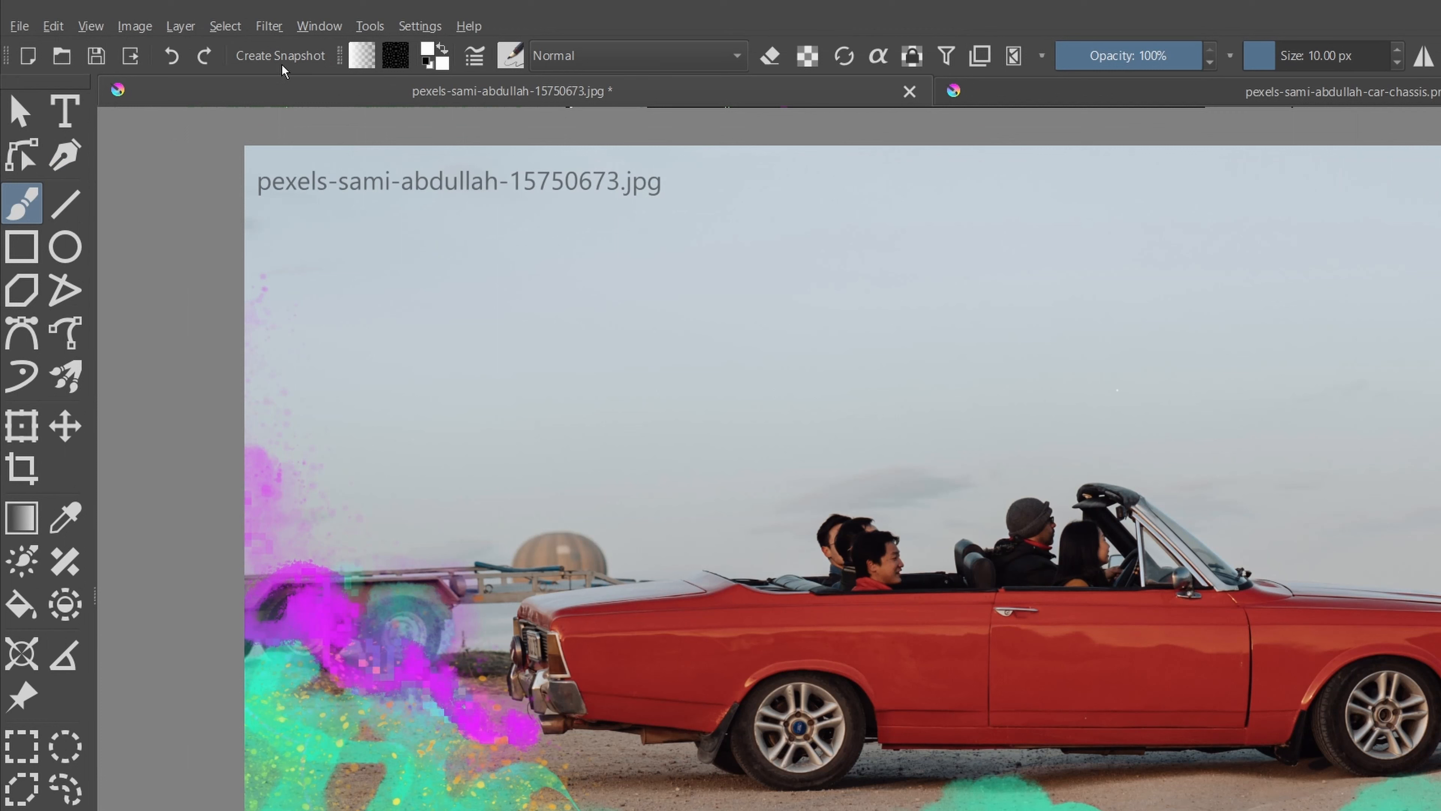
click(270, 27)
mouse_move(324, 122)
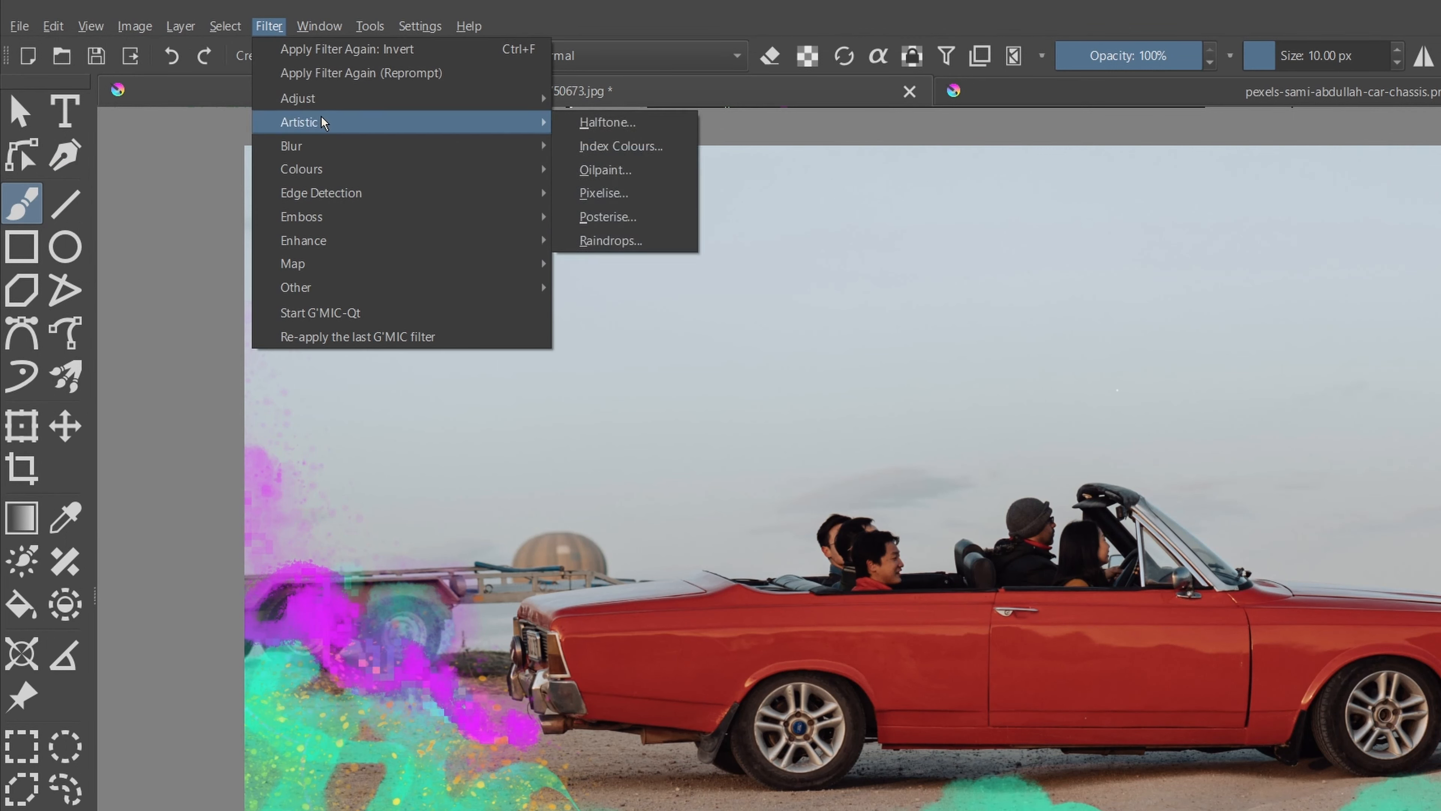
click(630, 121)
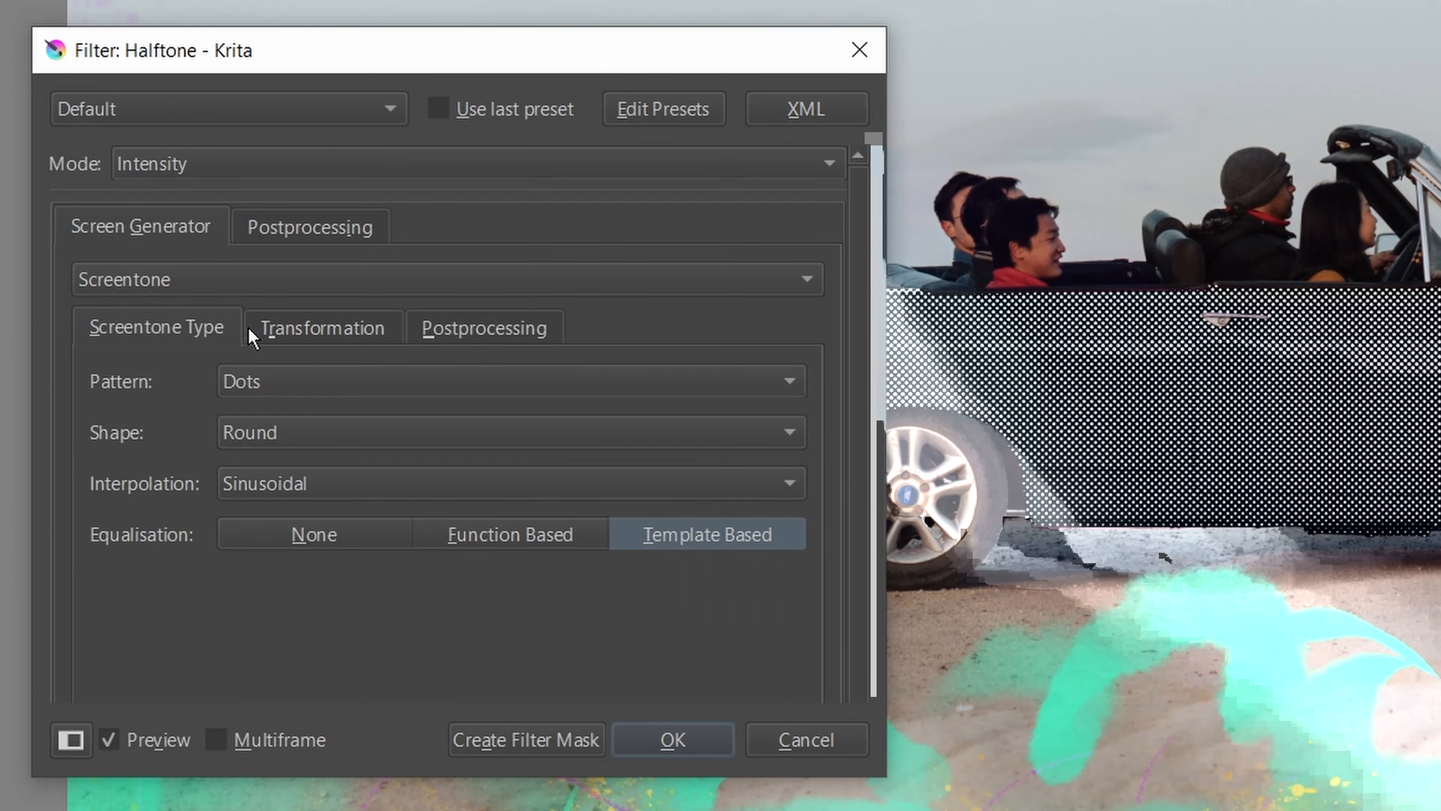
click(871, 480)
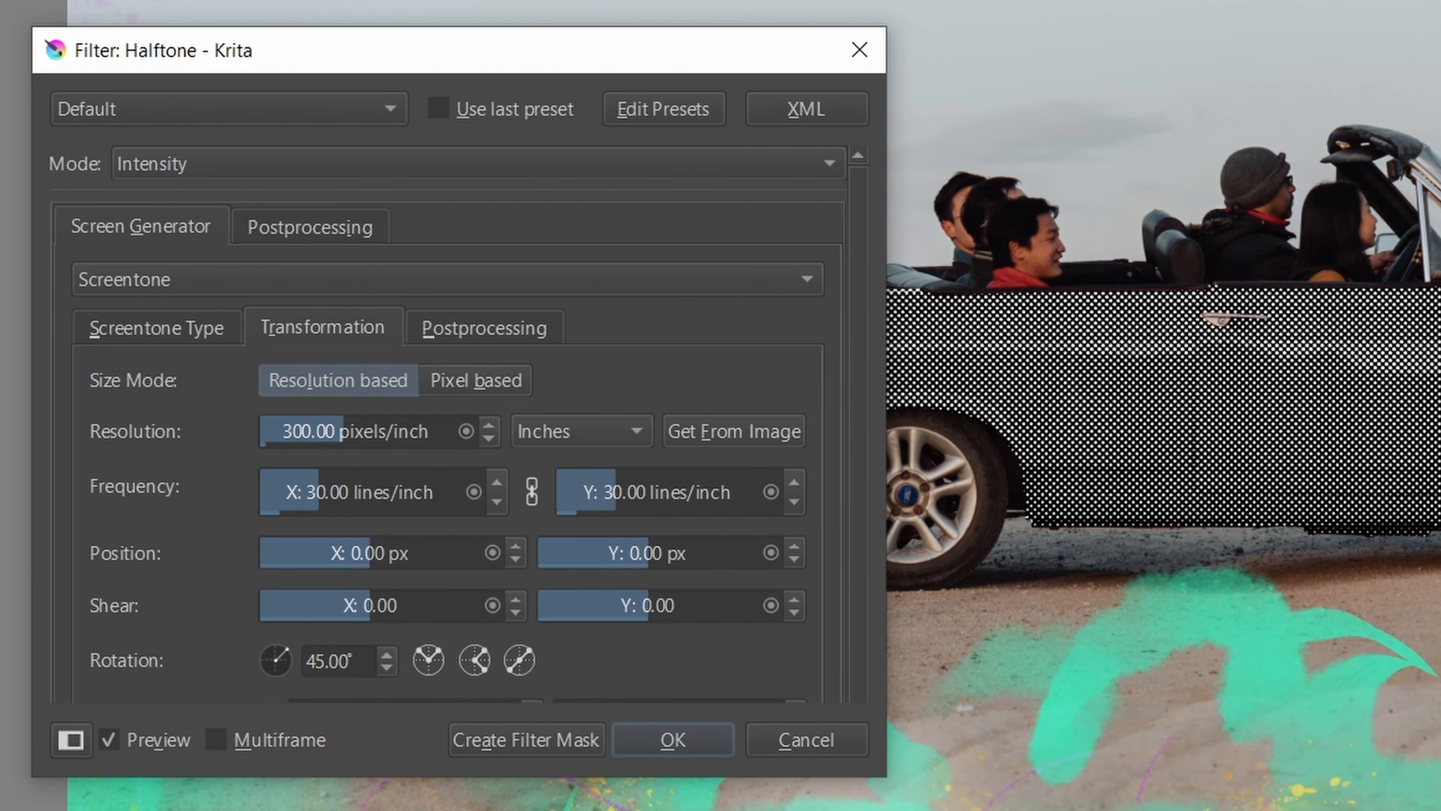
click(546, 742)
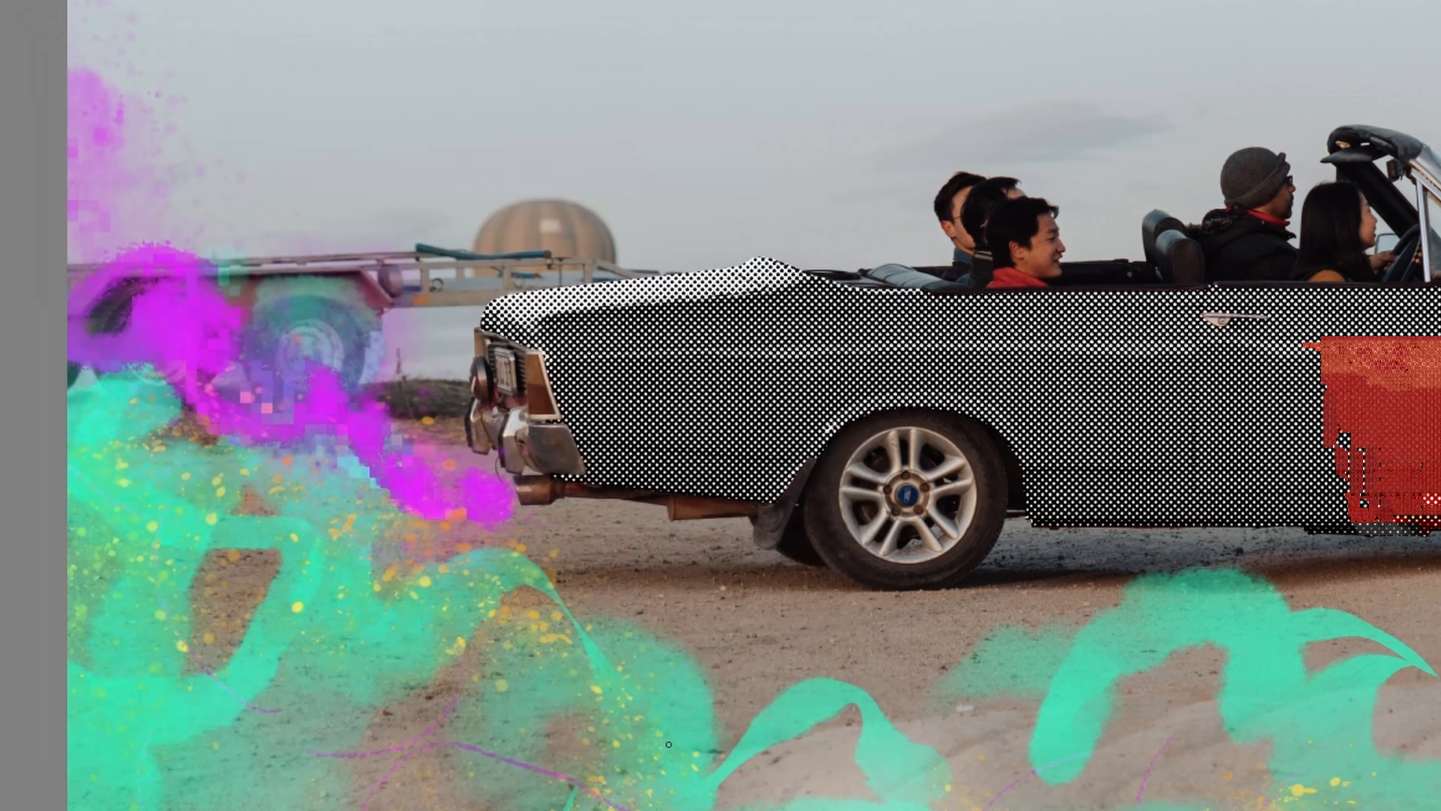
Step: Lower the Red Chassi layer's opacity to 27% and select the Photo layer
click(1299, 376)
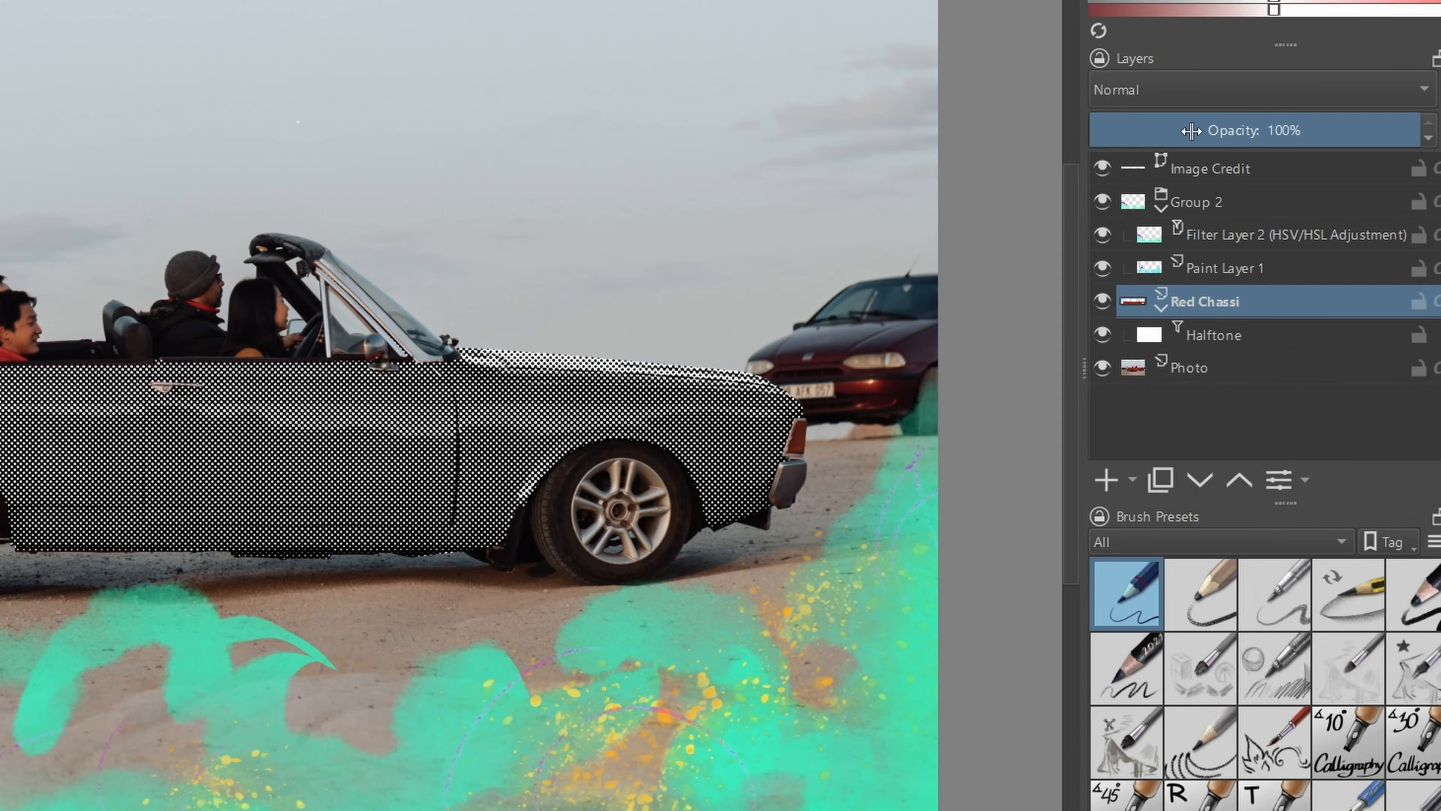
click(1182, 131)
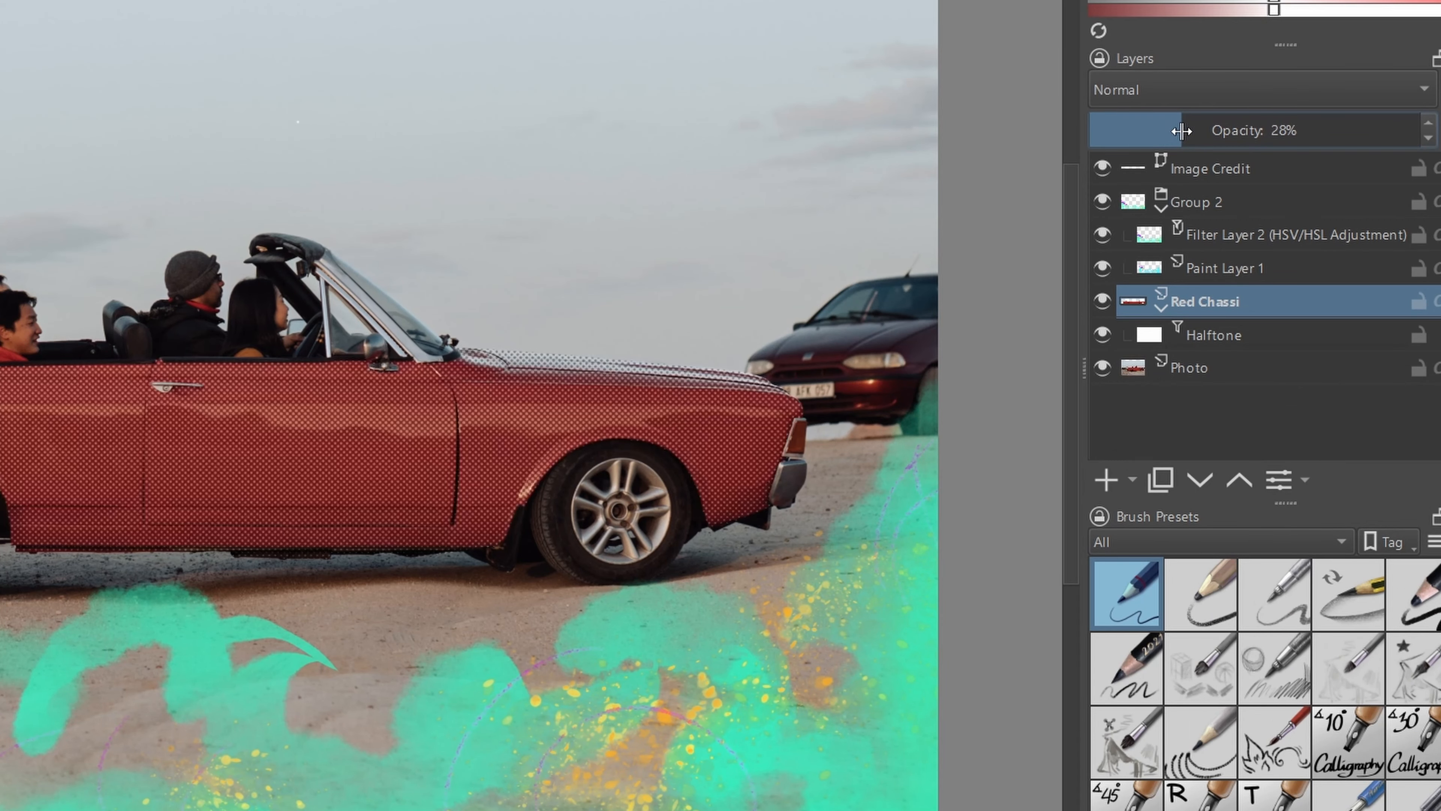
drag(1181, 131, 1178, 131)
click(1218, 374)
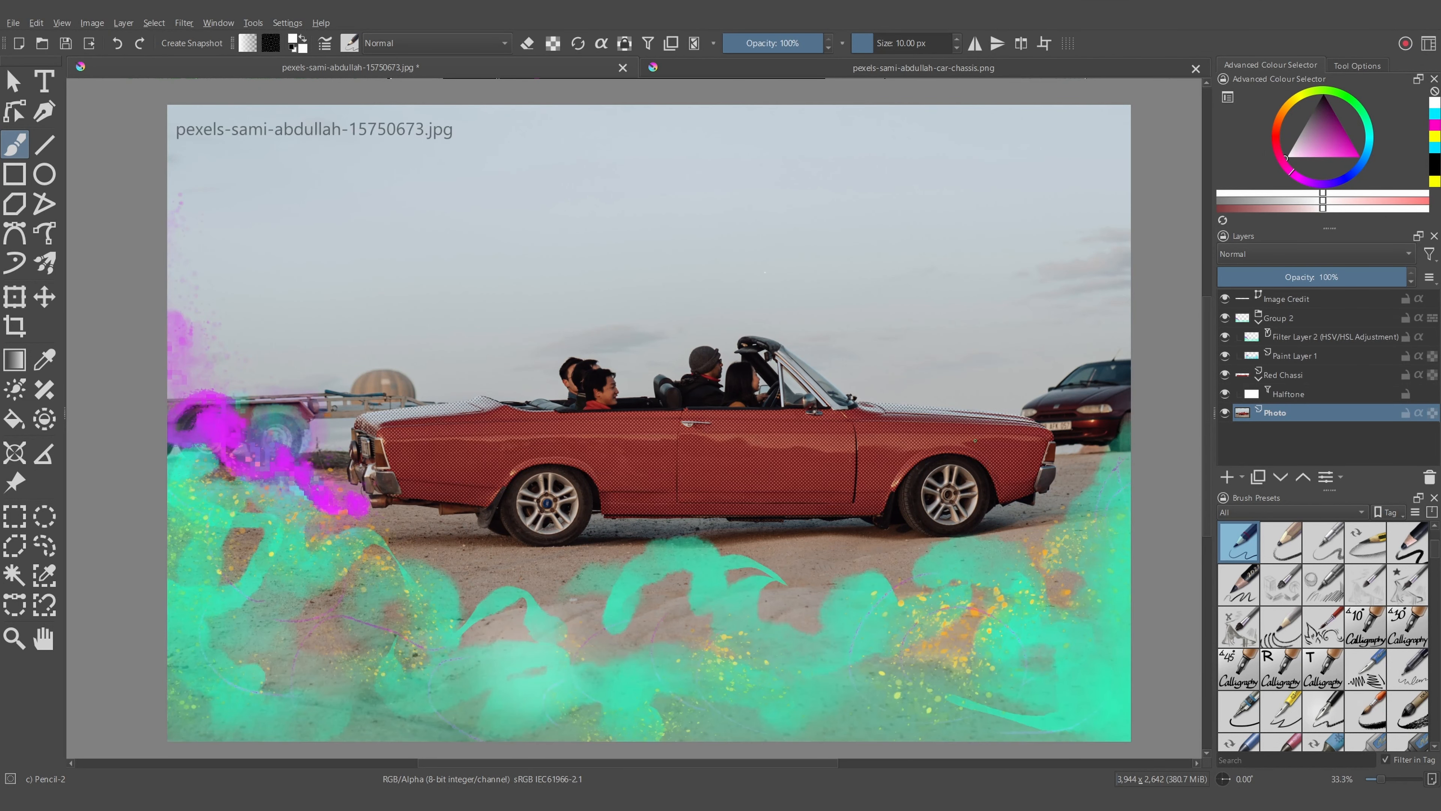
Step: Try the Overlay, Soft Light (SVG) and Multiply blending modes on the Red Chassi layer
click(1295, 375)
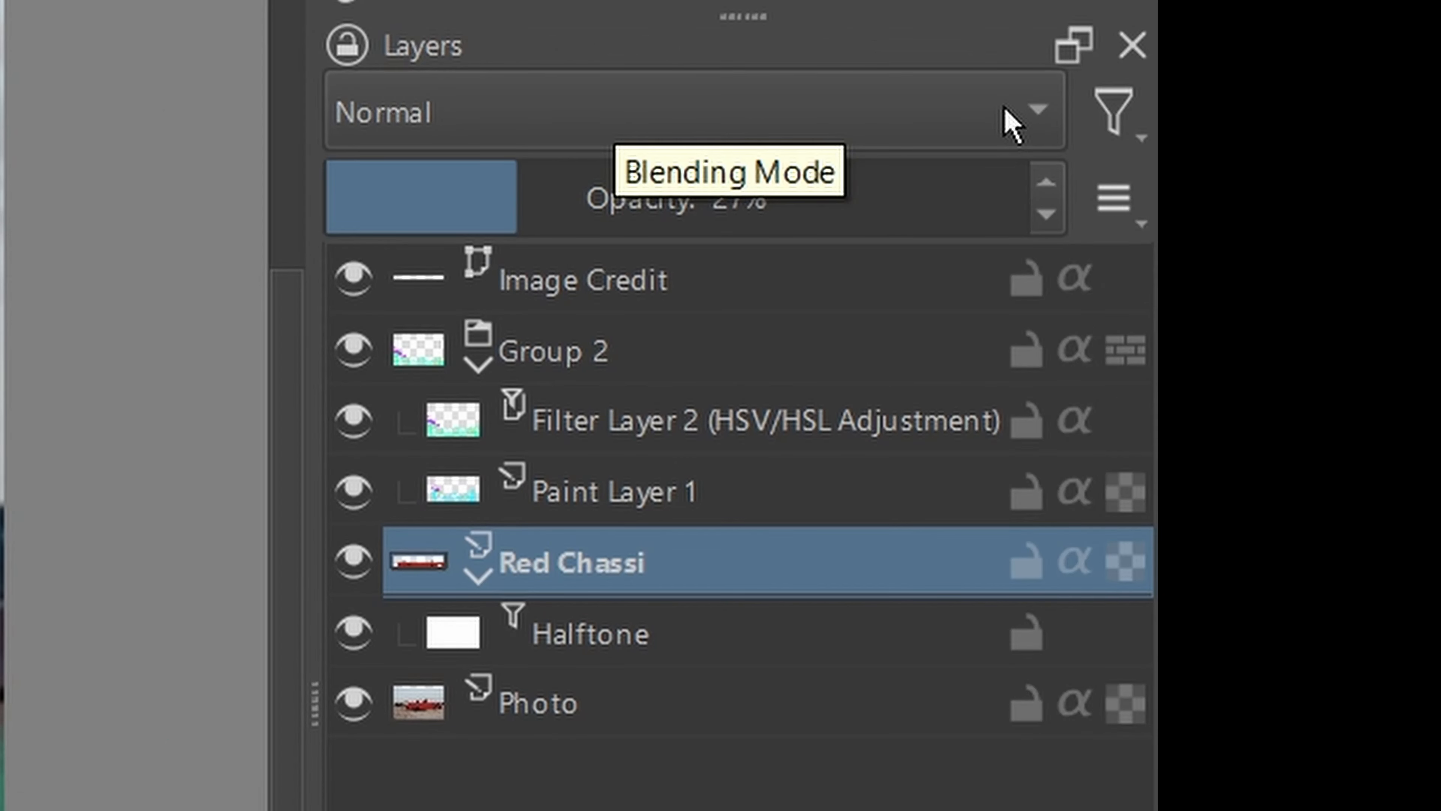
click(1013, 121)
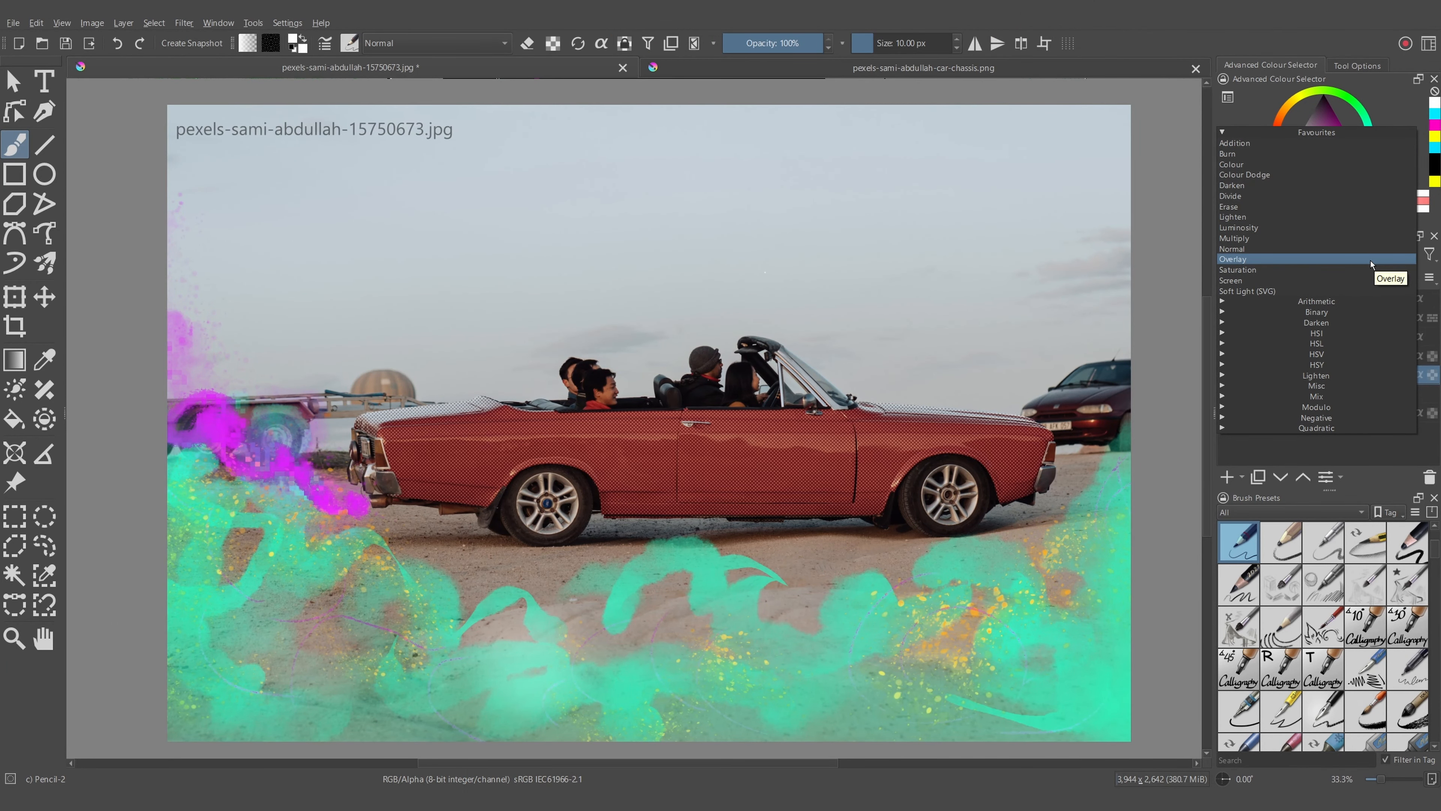
key(Escape)
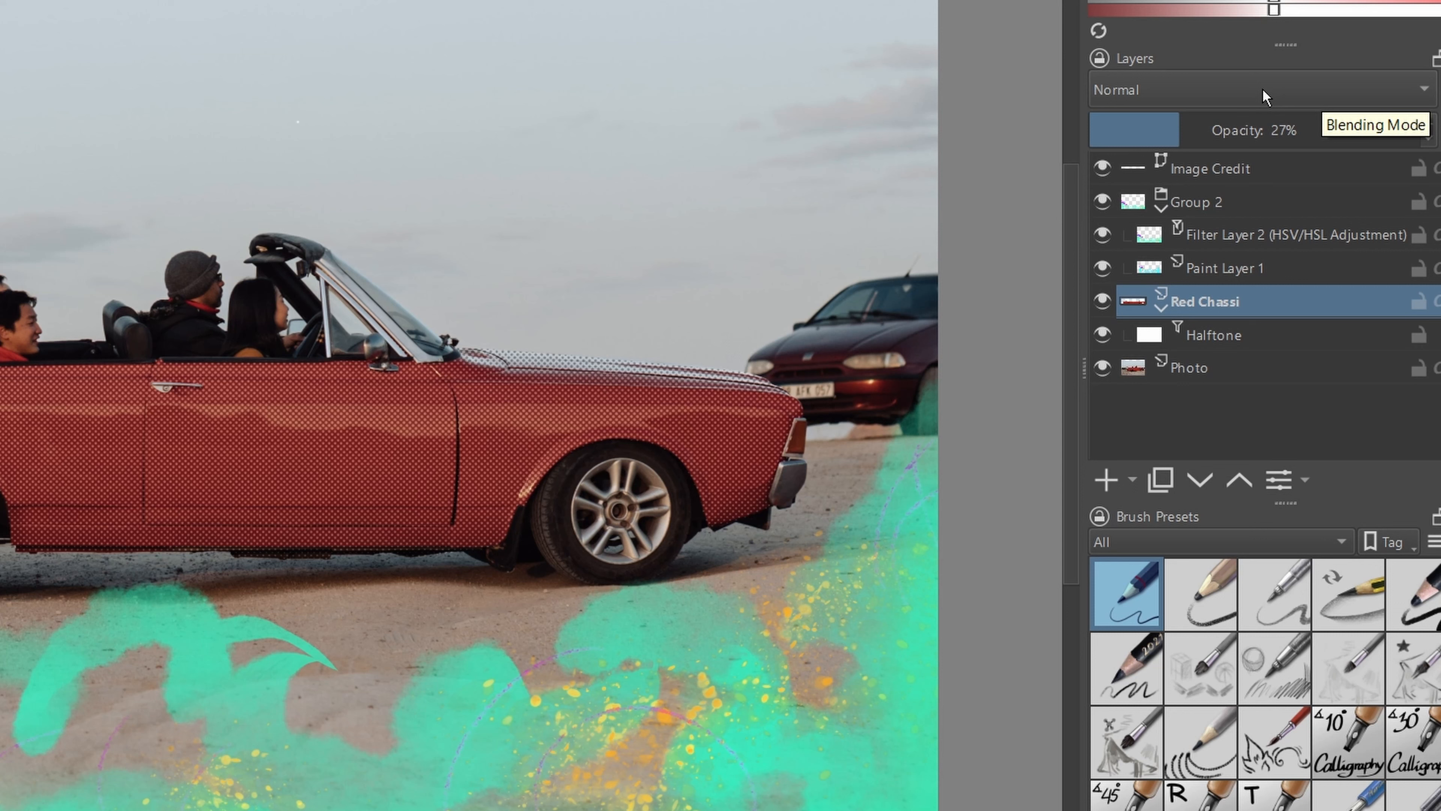
scroll(1264, 97, down, 2)
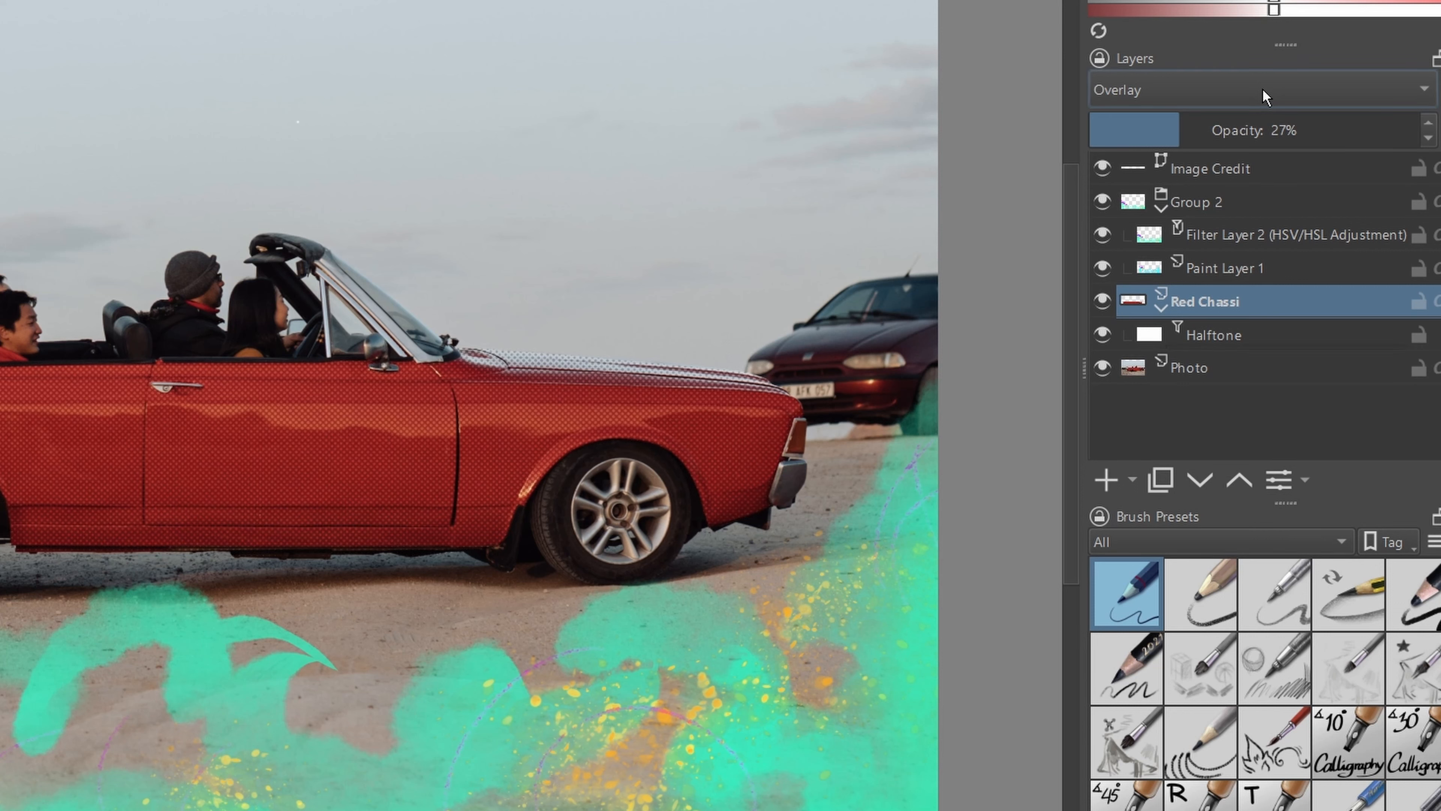
scroll(1264, 96, down, 4)
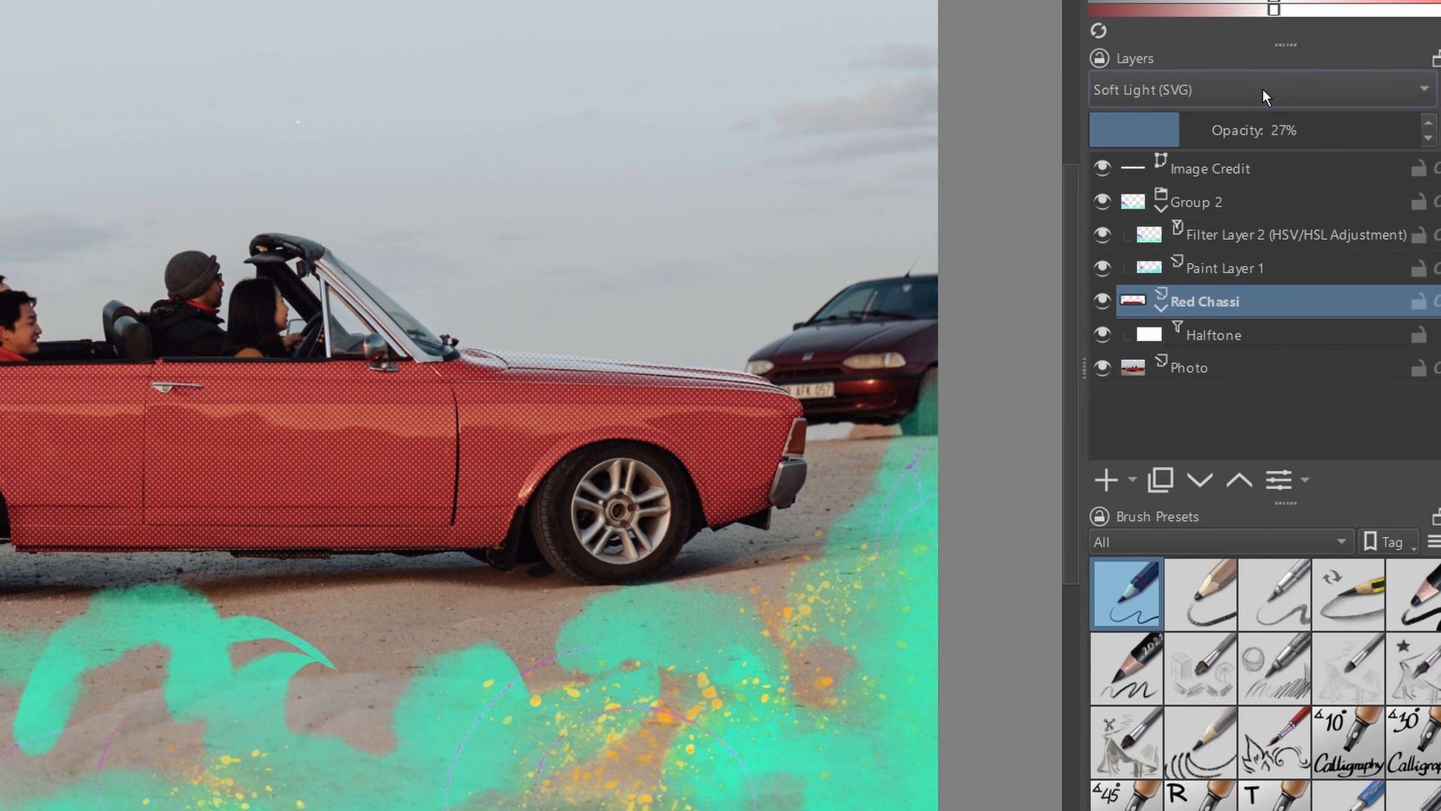
scroll(1264, 97, down, 5)
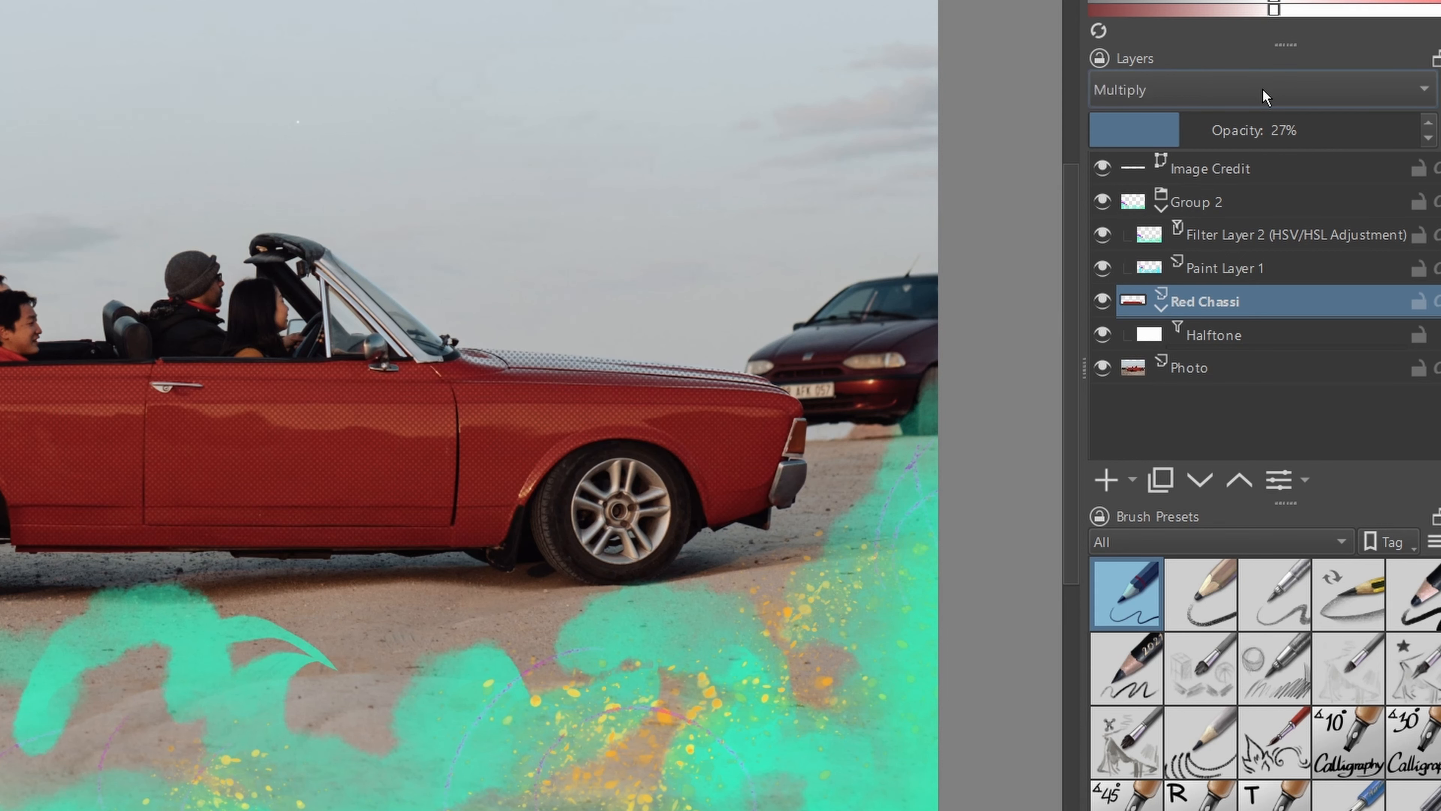
Step: Raise the Red Chassi layer's opacity to 80% and cycle onward through blending modes such as IMPLICATION
click(1260, 136)
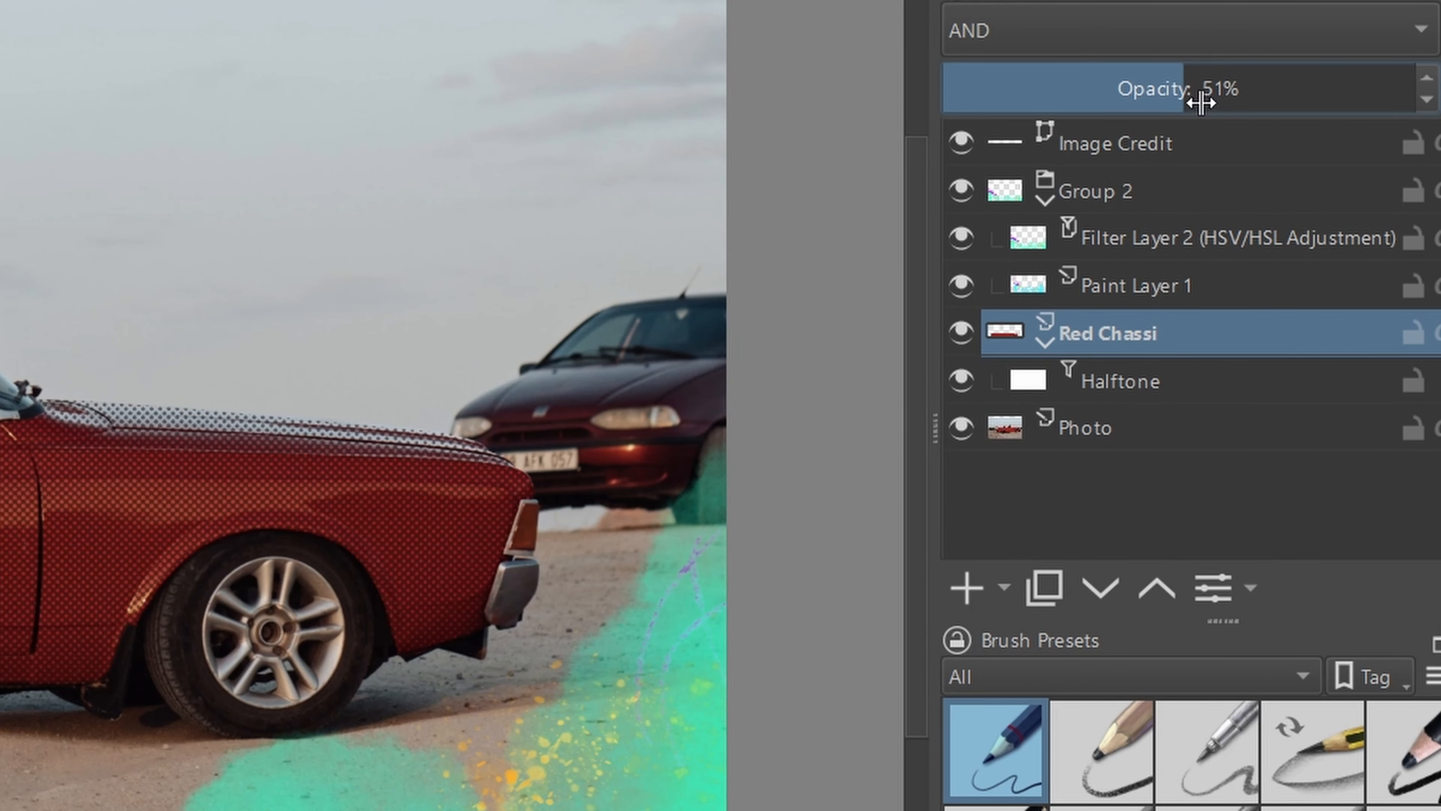
drag(1199, 96, 1326, 90)
scroll(1203, 25, down, 2)
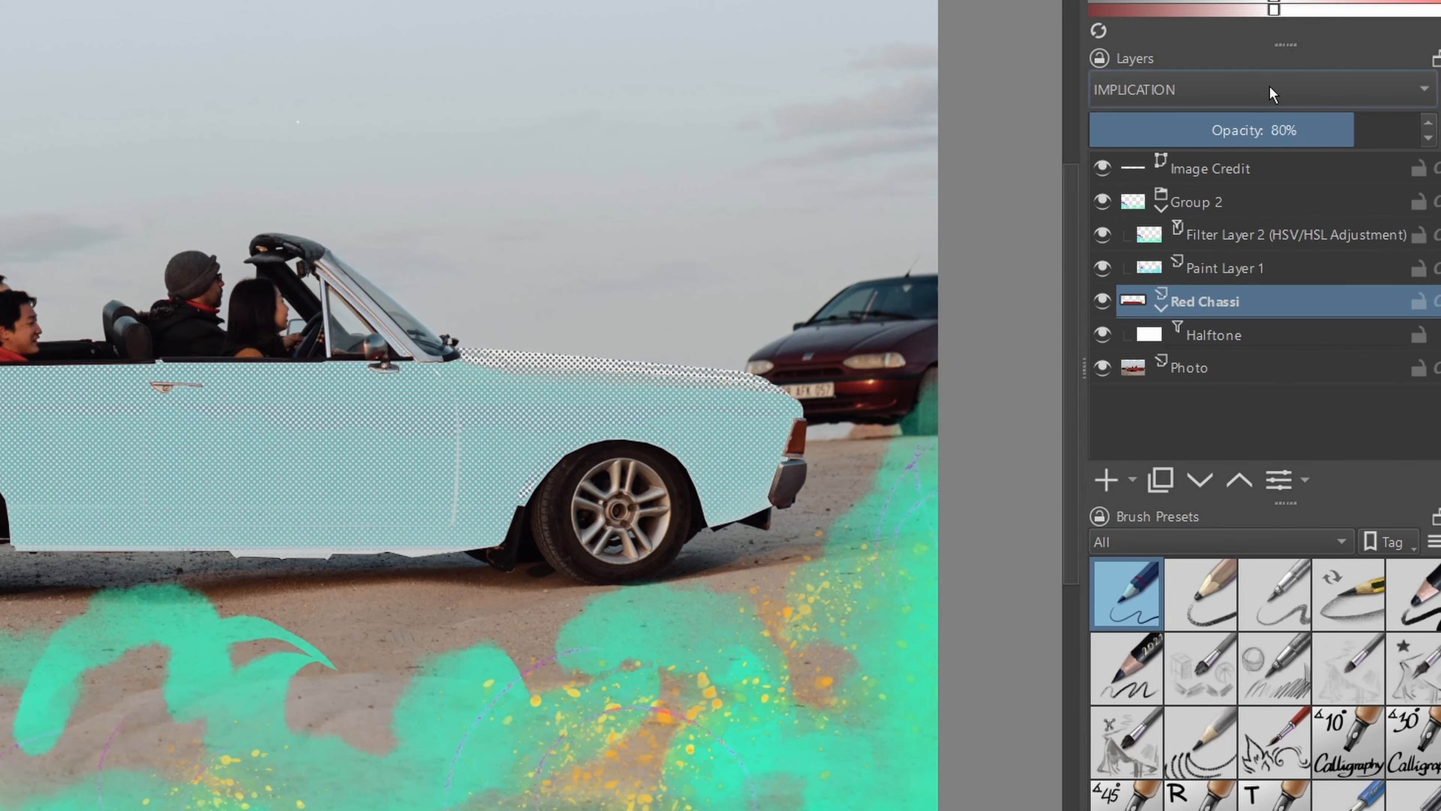
scroll(1269, 86, down, 4)
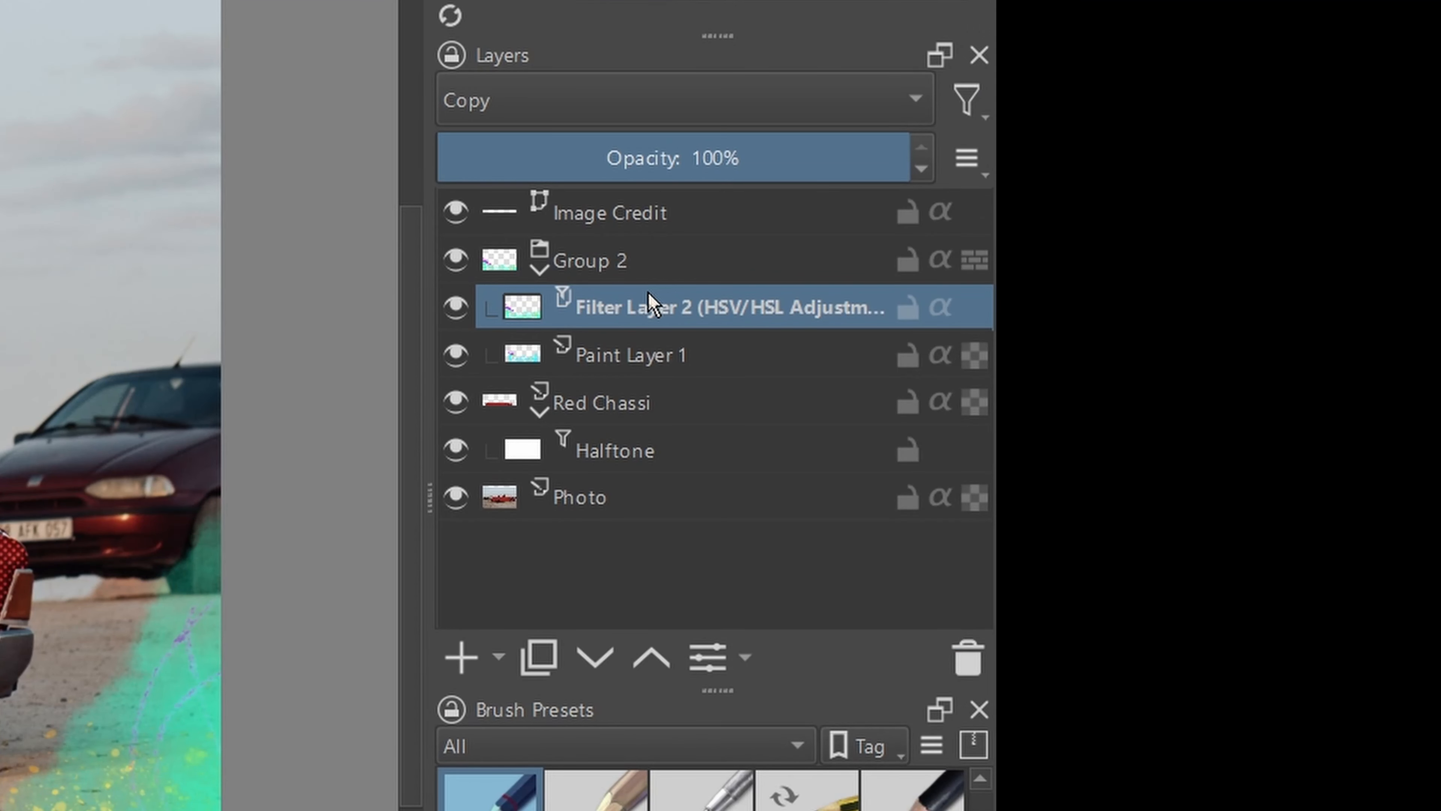
Step: Browse the filter layer's blending modes without changing it, and set Group 2's blending mode to Colour HSL
click(1236, 96)
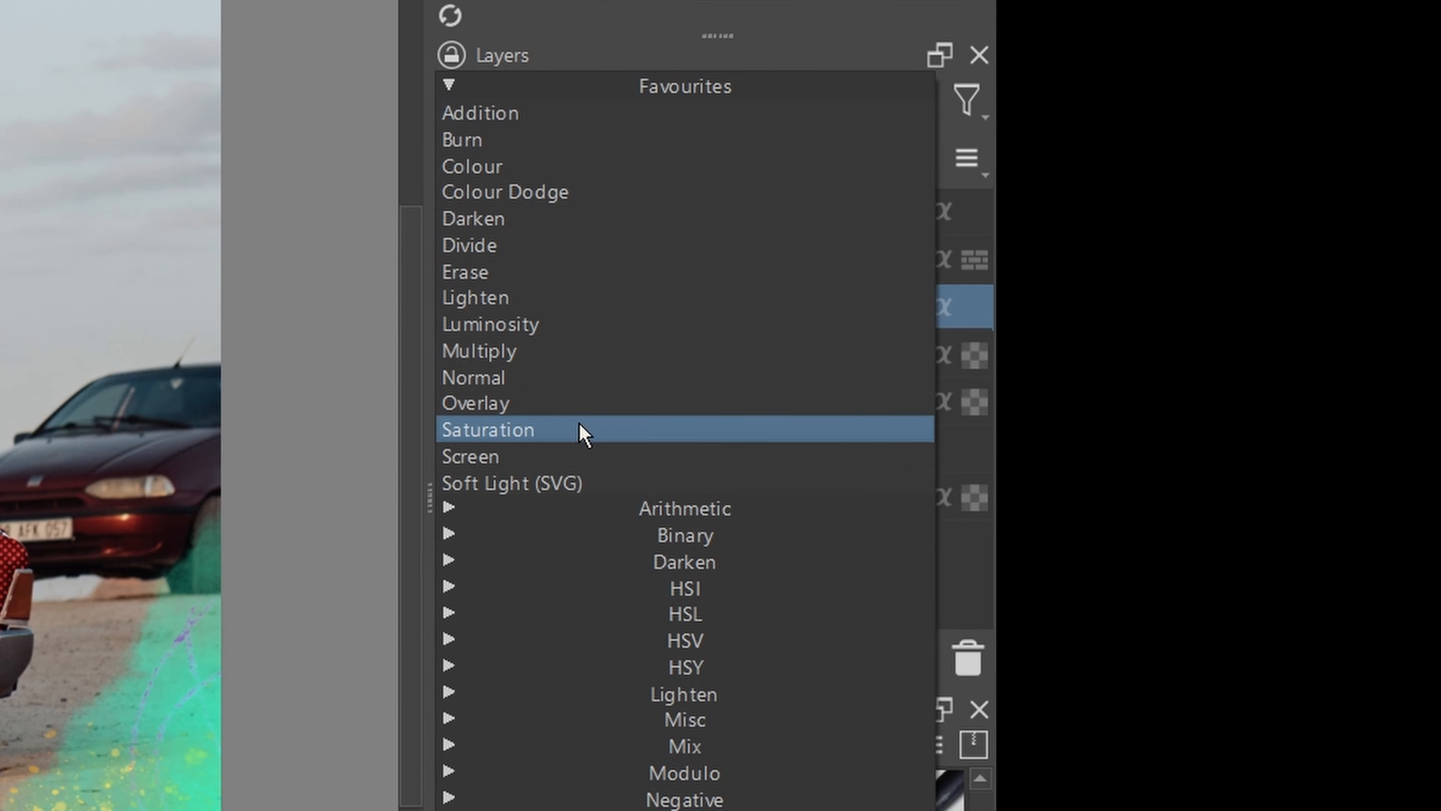
click(675, 56)
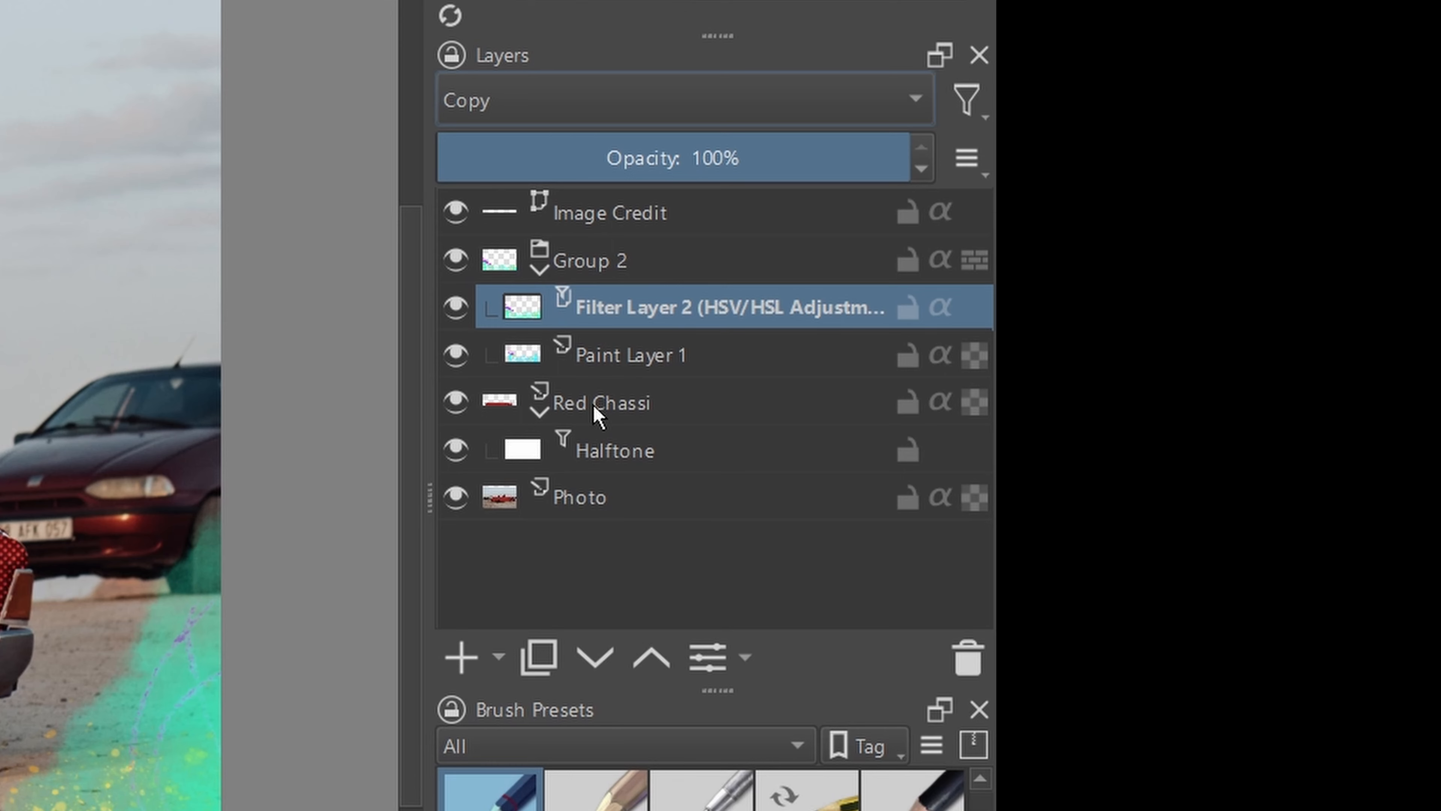
click(610, 261)
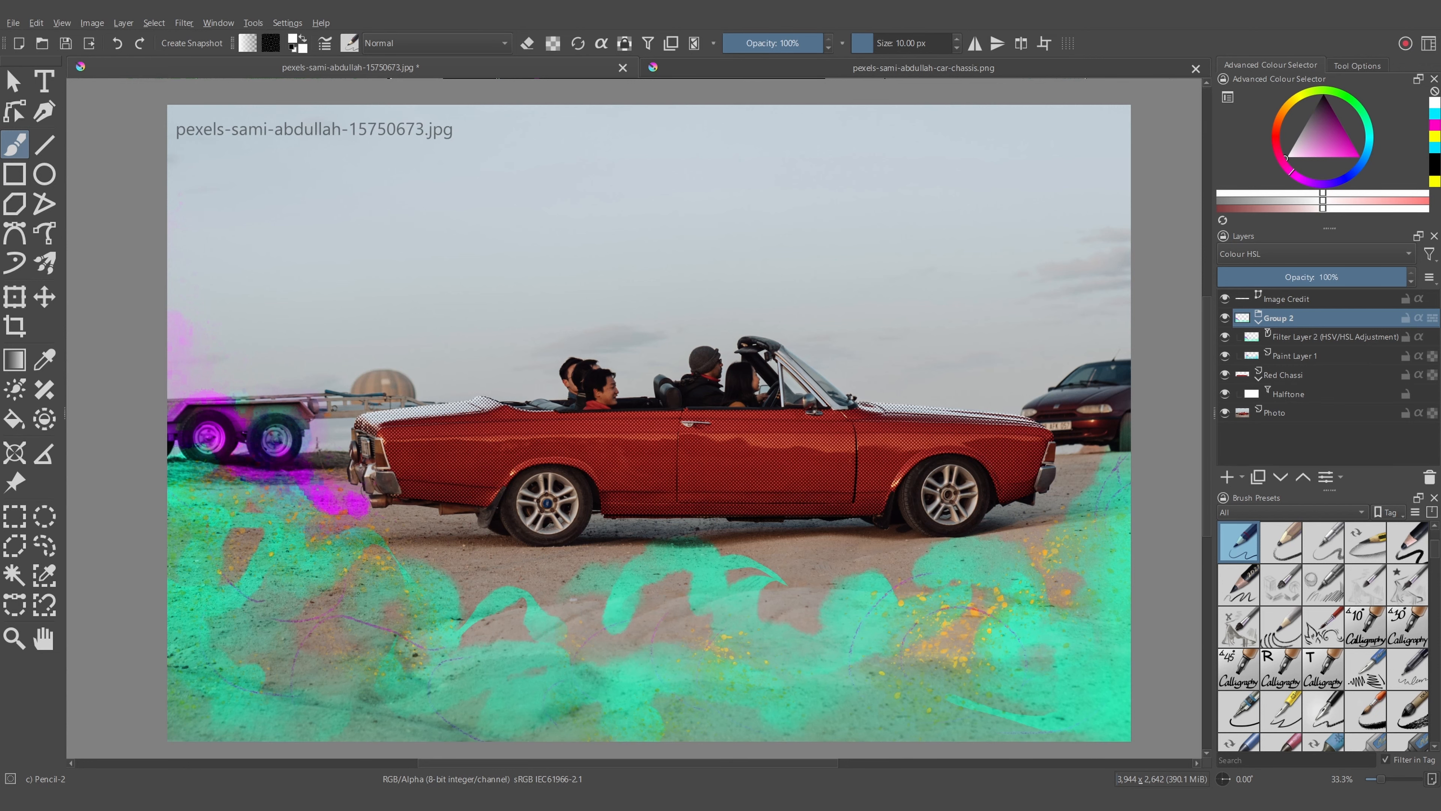
Step: Add a clone layer of Image Credit and move the cloned text into the sky above the red car
click(1242, 477)
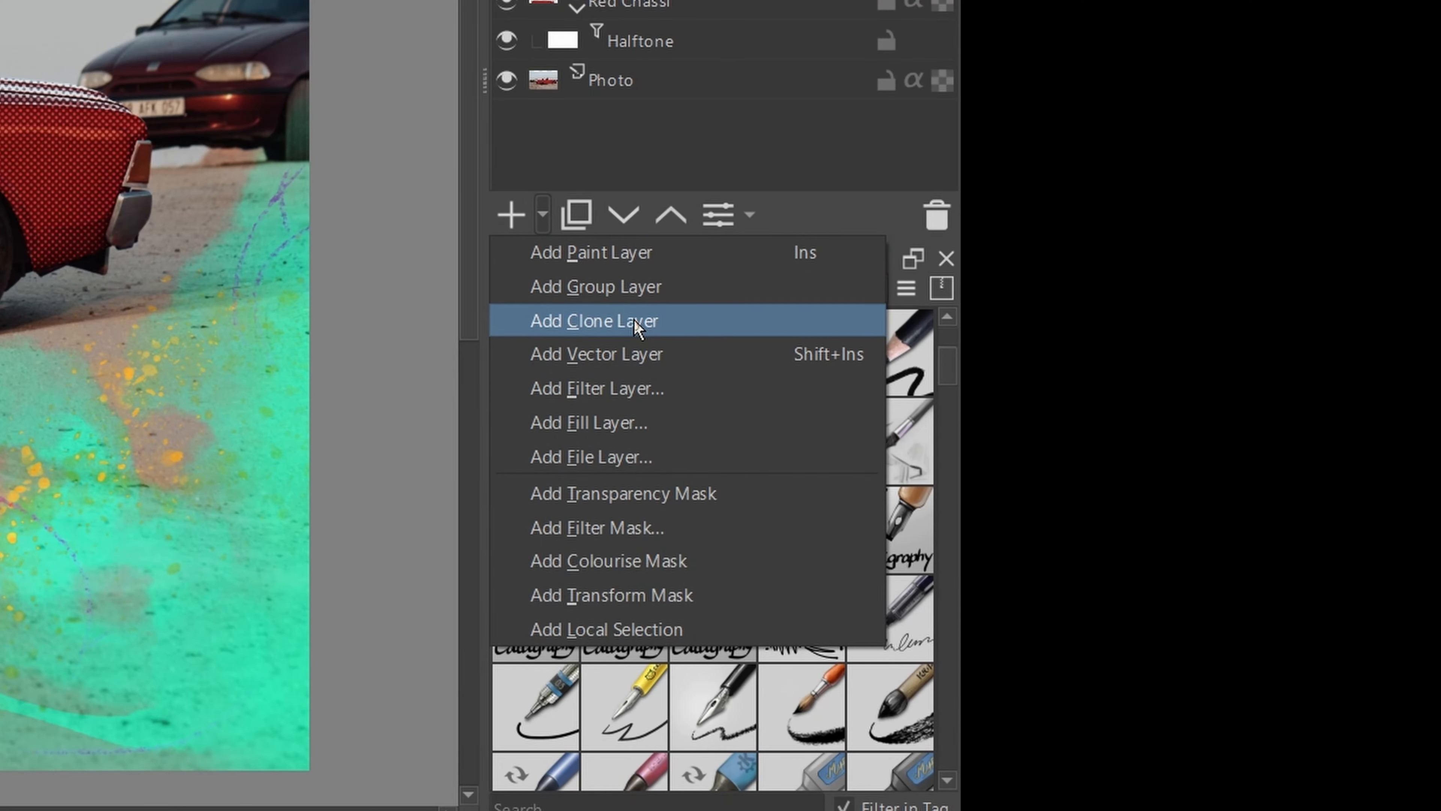
click(635, 321)
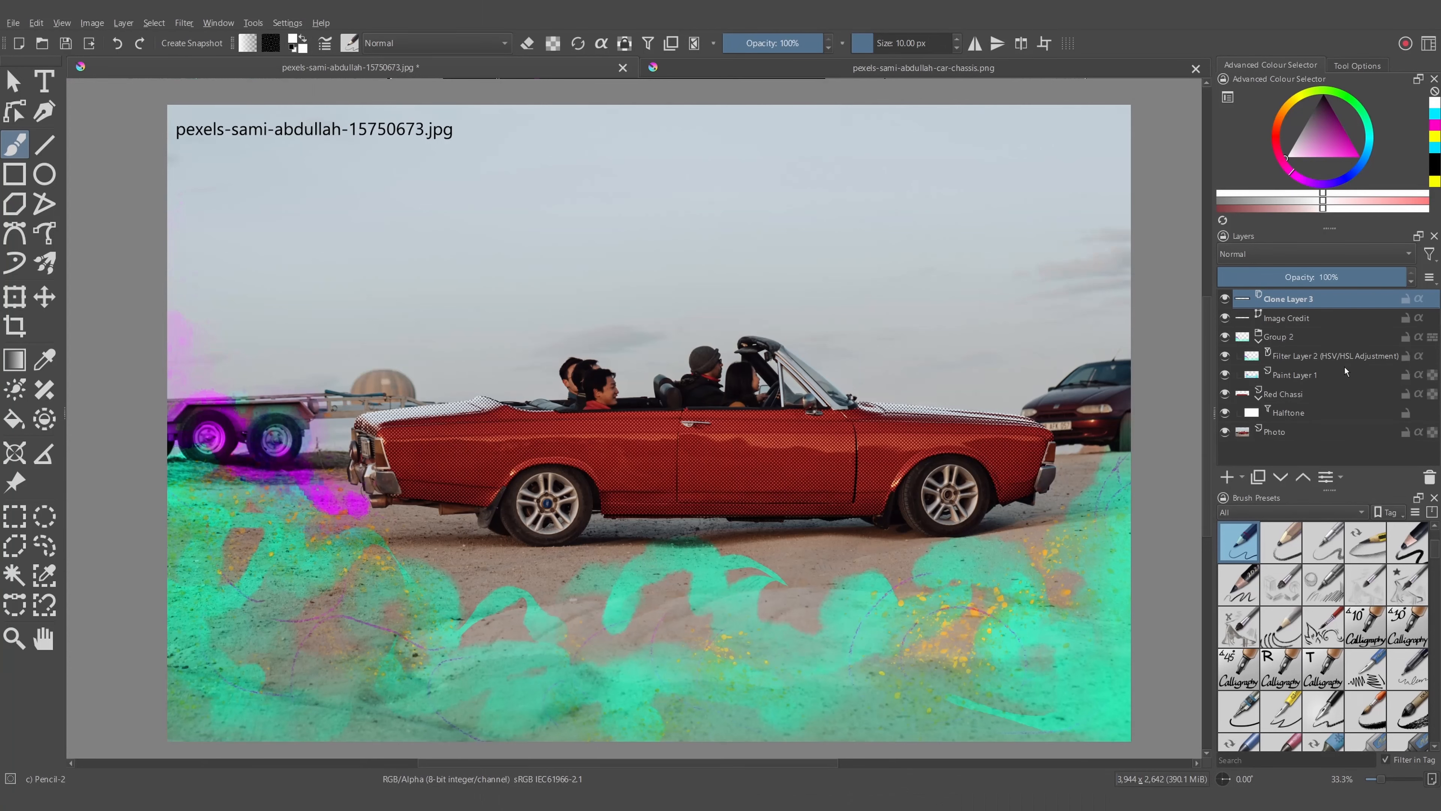
click(1286, 305)
mouse_move(1261, 307)
click(44, 296)
drag(340, 137, 647, 220)
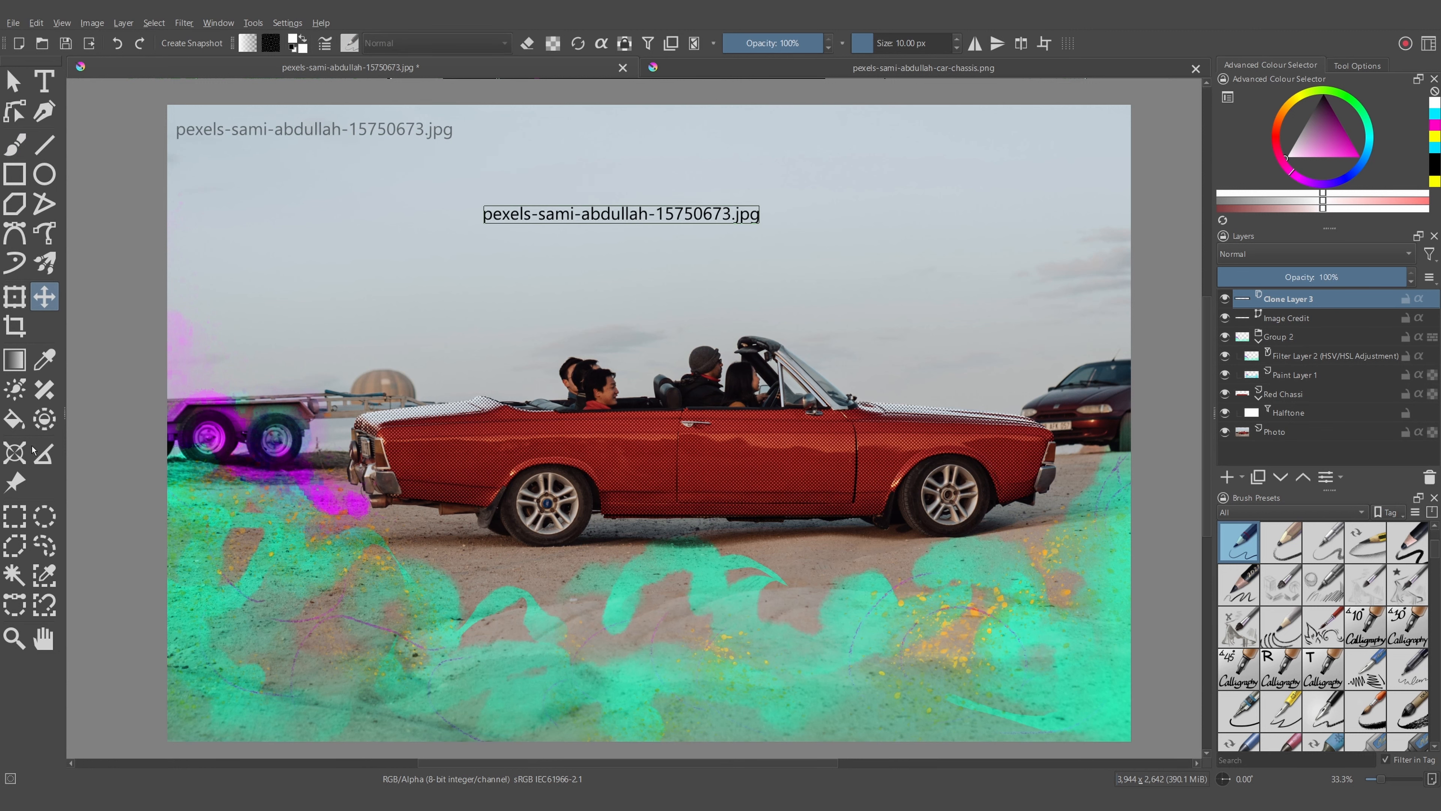
Step: Add a transform mask to Clone Layer 3
click(15, 516)
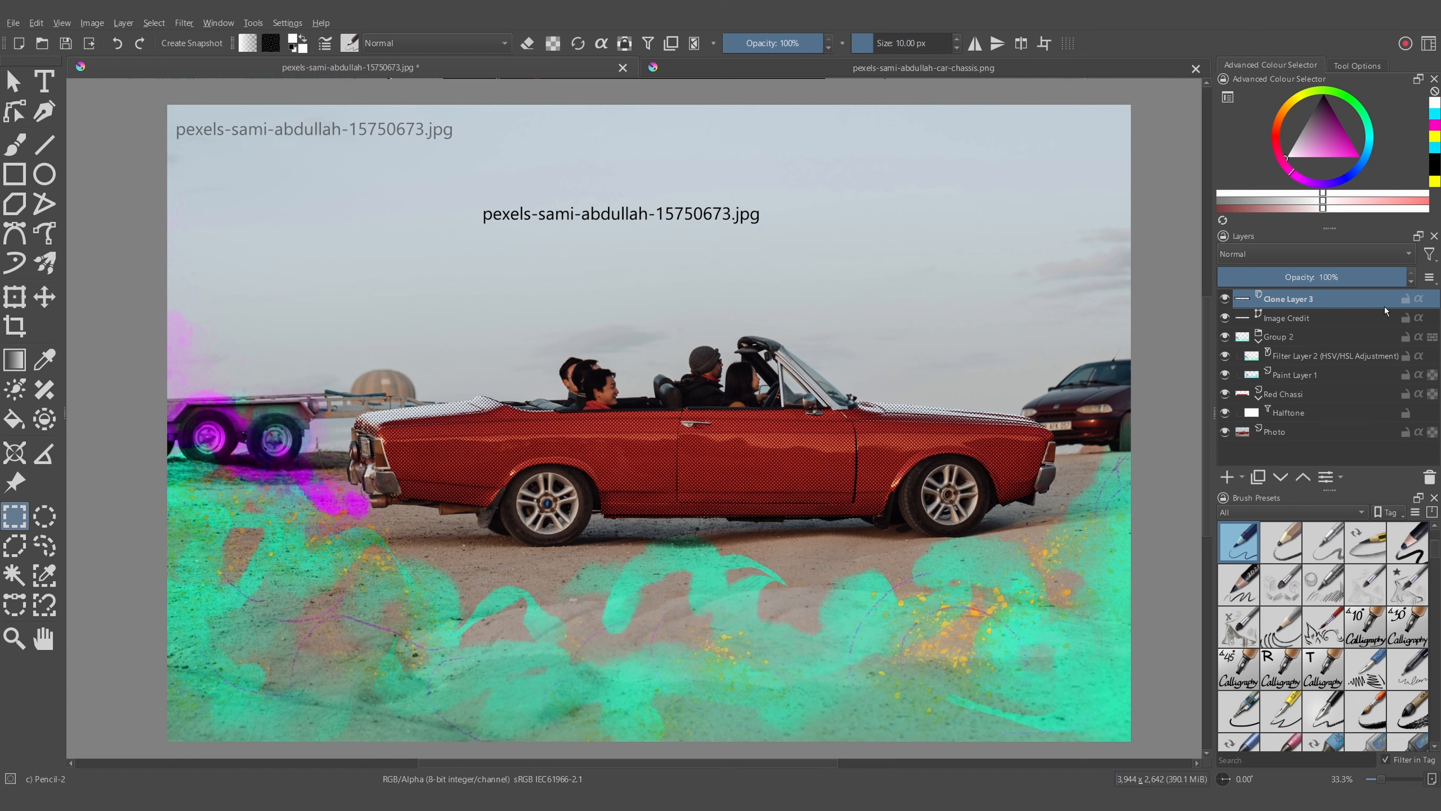
click(1286, 321)
click(1309, 303)
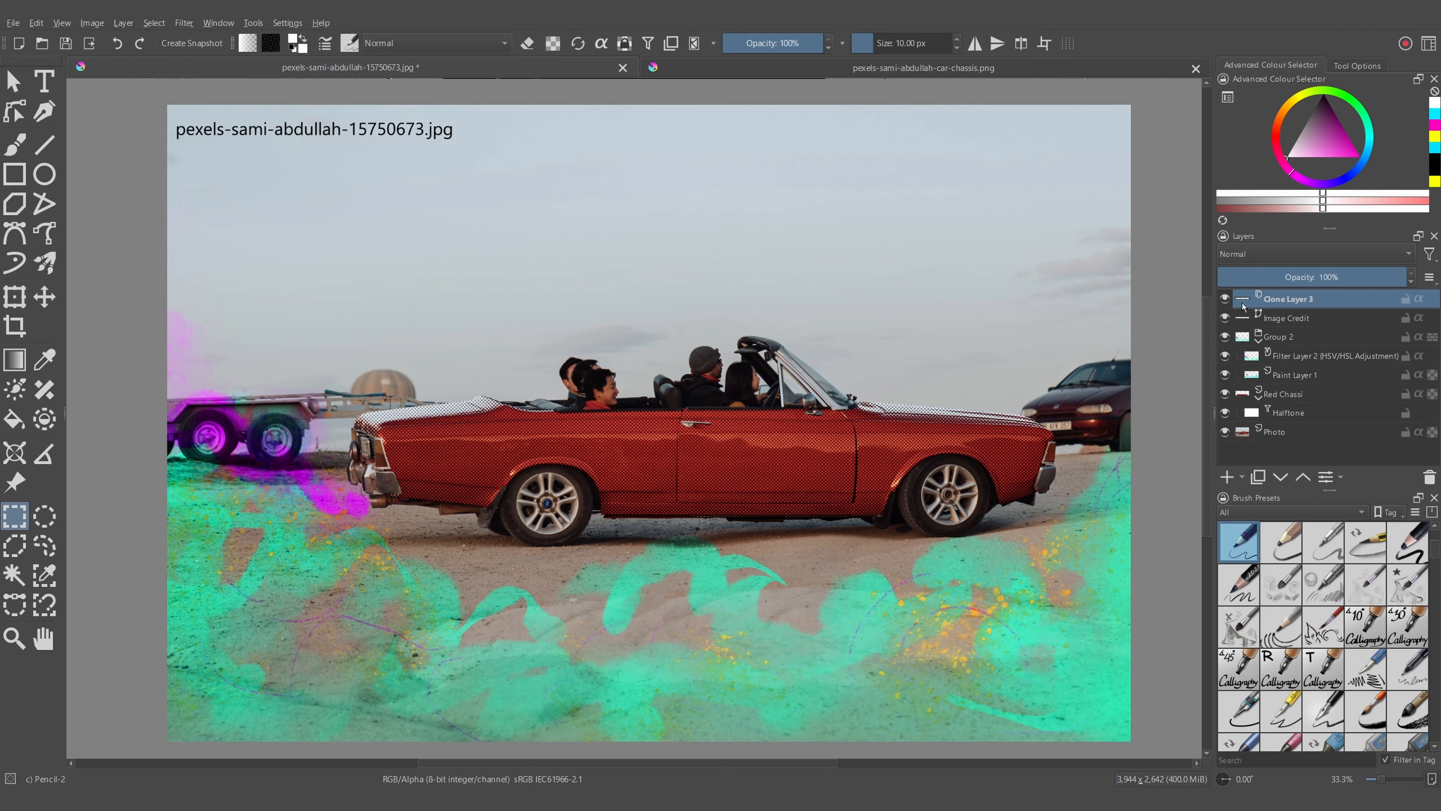
click(1242, 476)
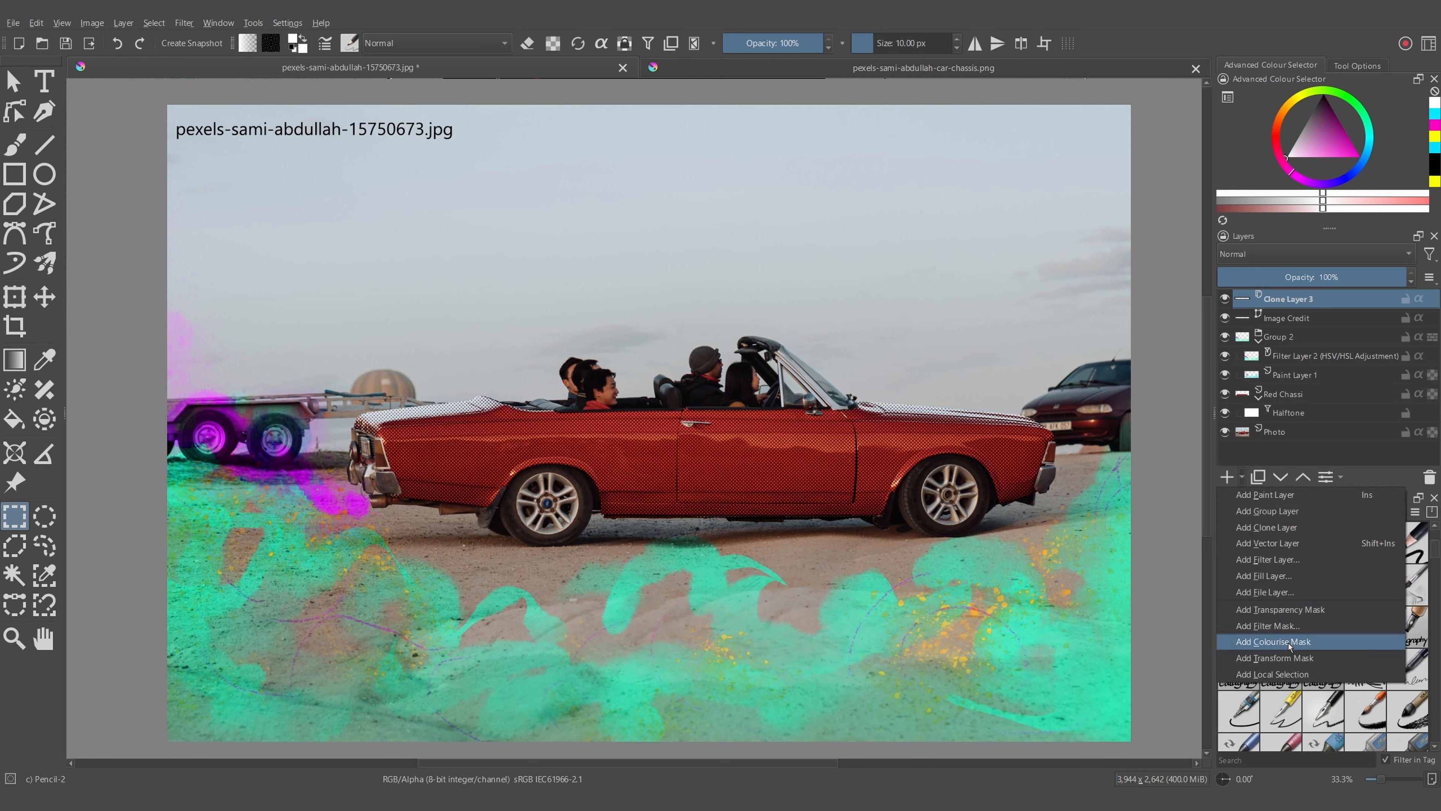
click(1275, 657)
Step: Enlarge the cloned text through its transform mask and move it into the sky above the red car
key(ctrl+t)
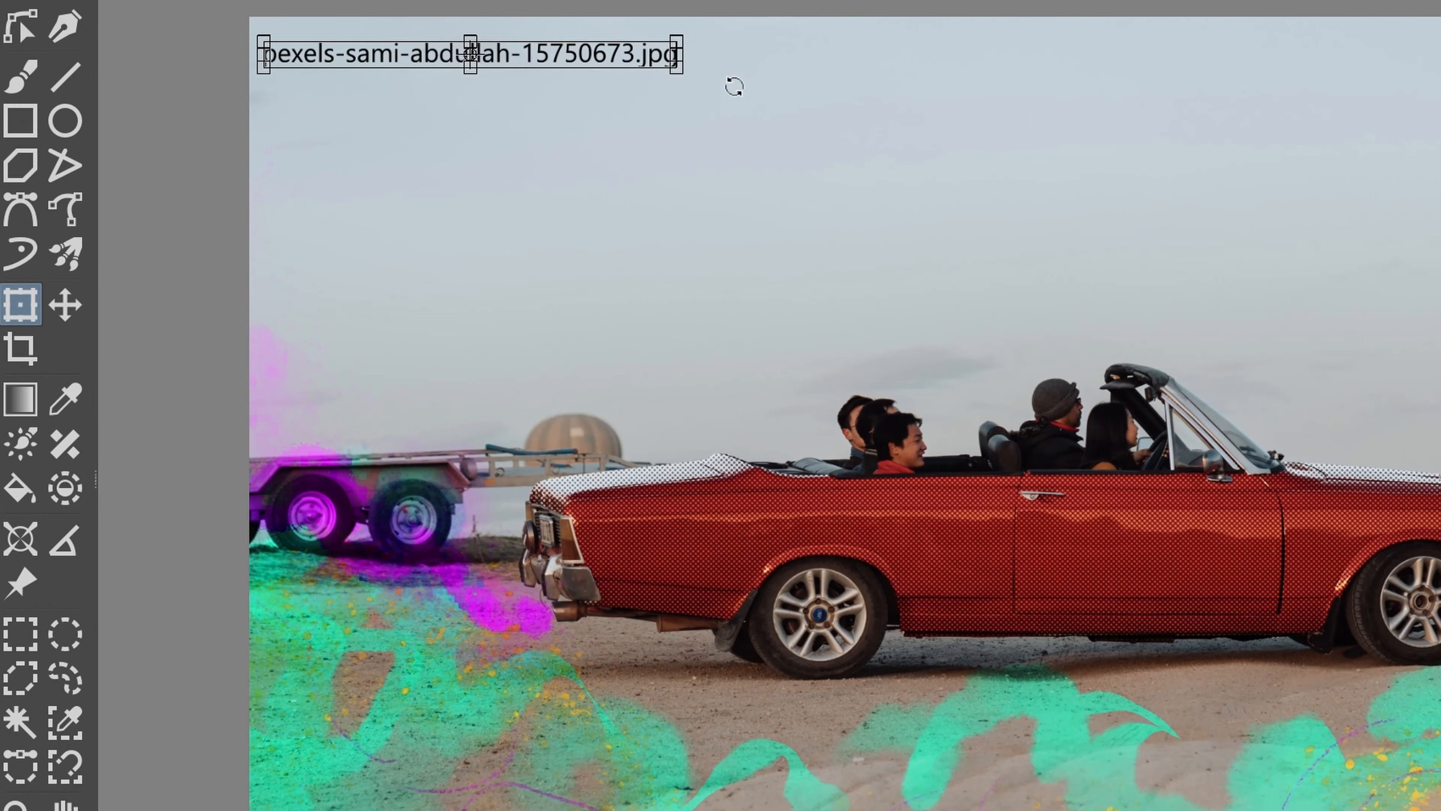
drag(676, 71, 1062, 92)
drag(782, 71, 1149, 242)
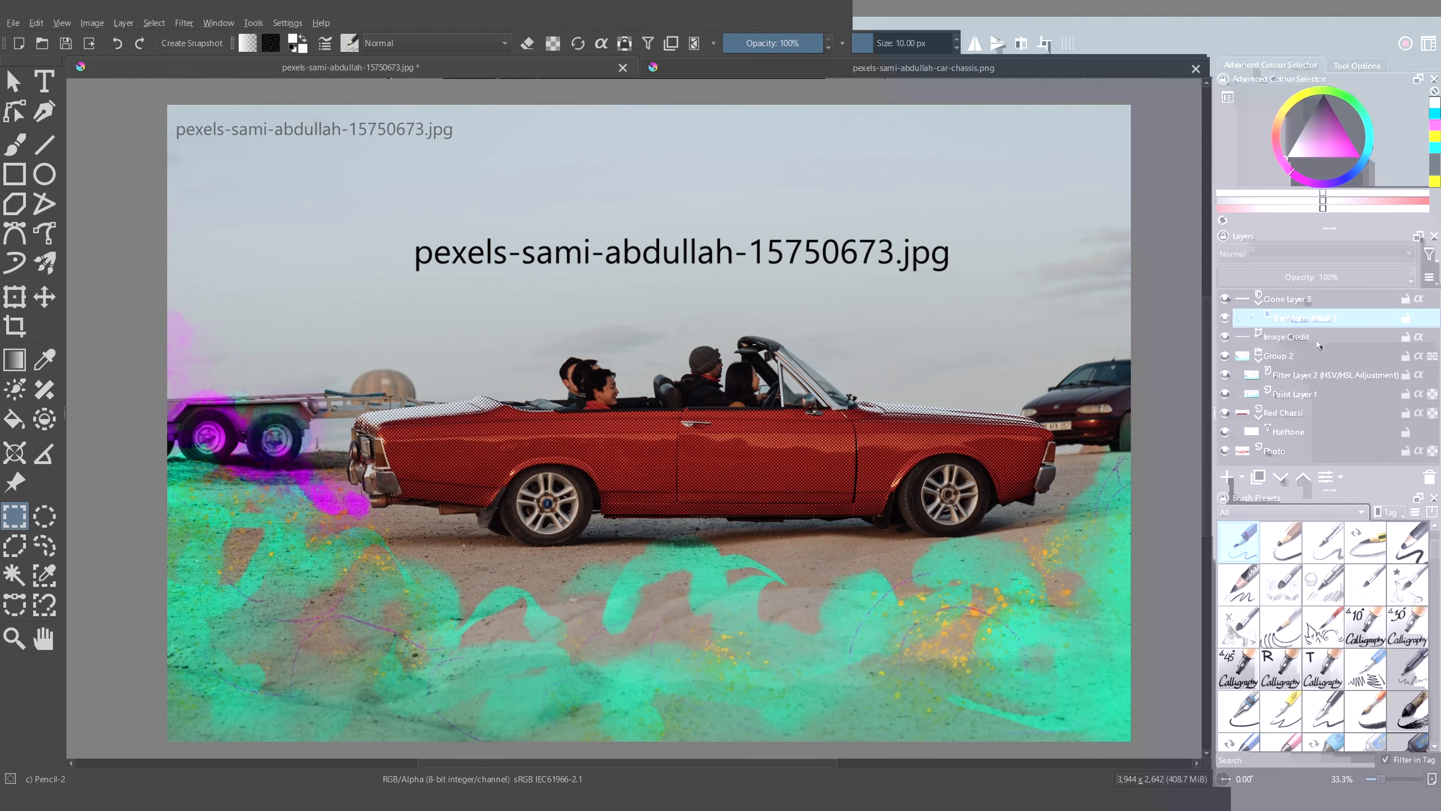
Step: Edit the Image Credit text so its file extension reads png, and save the text change
click(1296, 338)
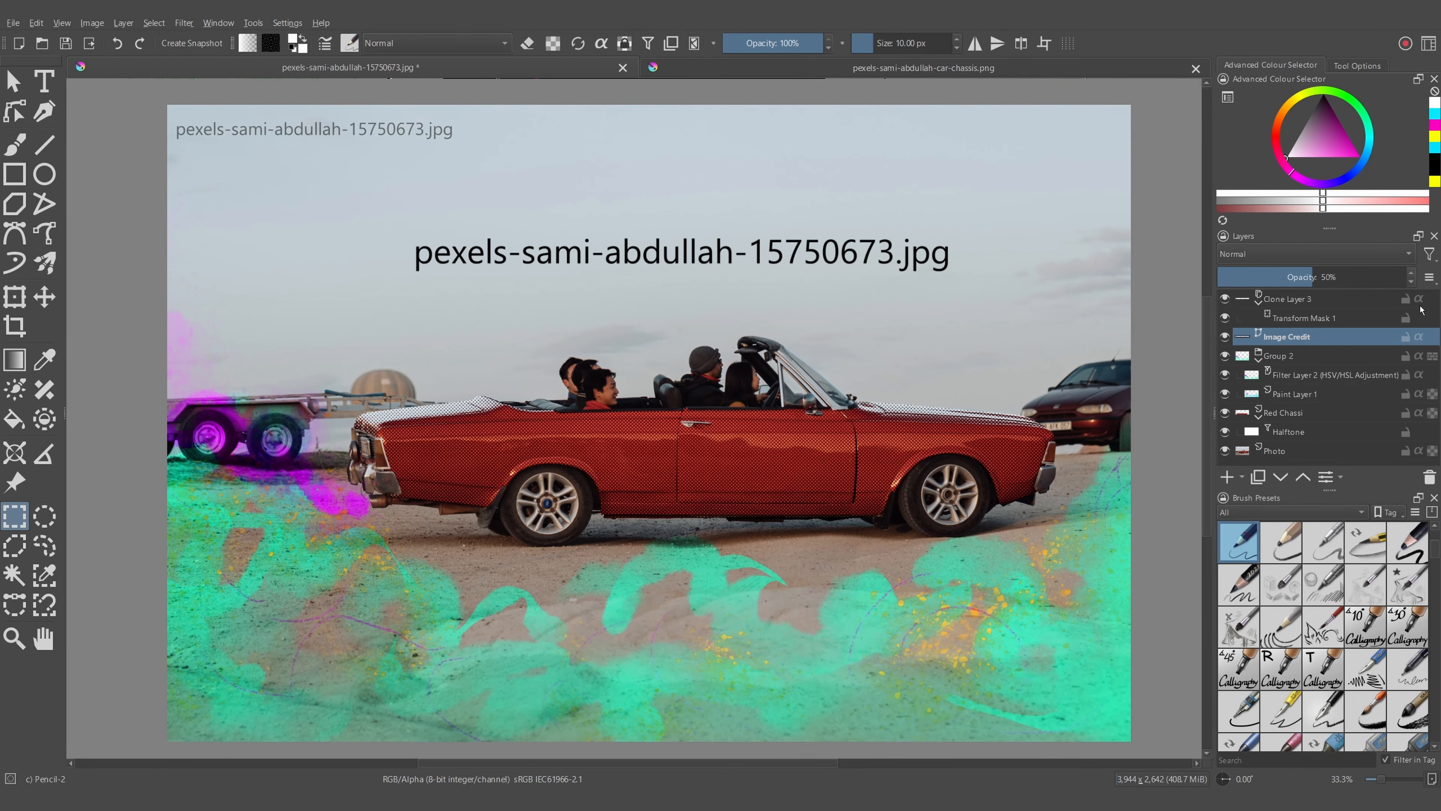
click(13, 81)
click(346, 137)
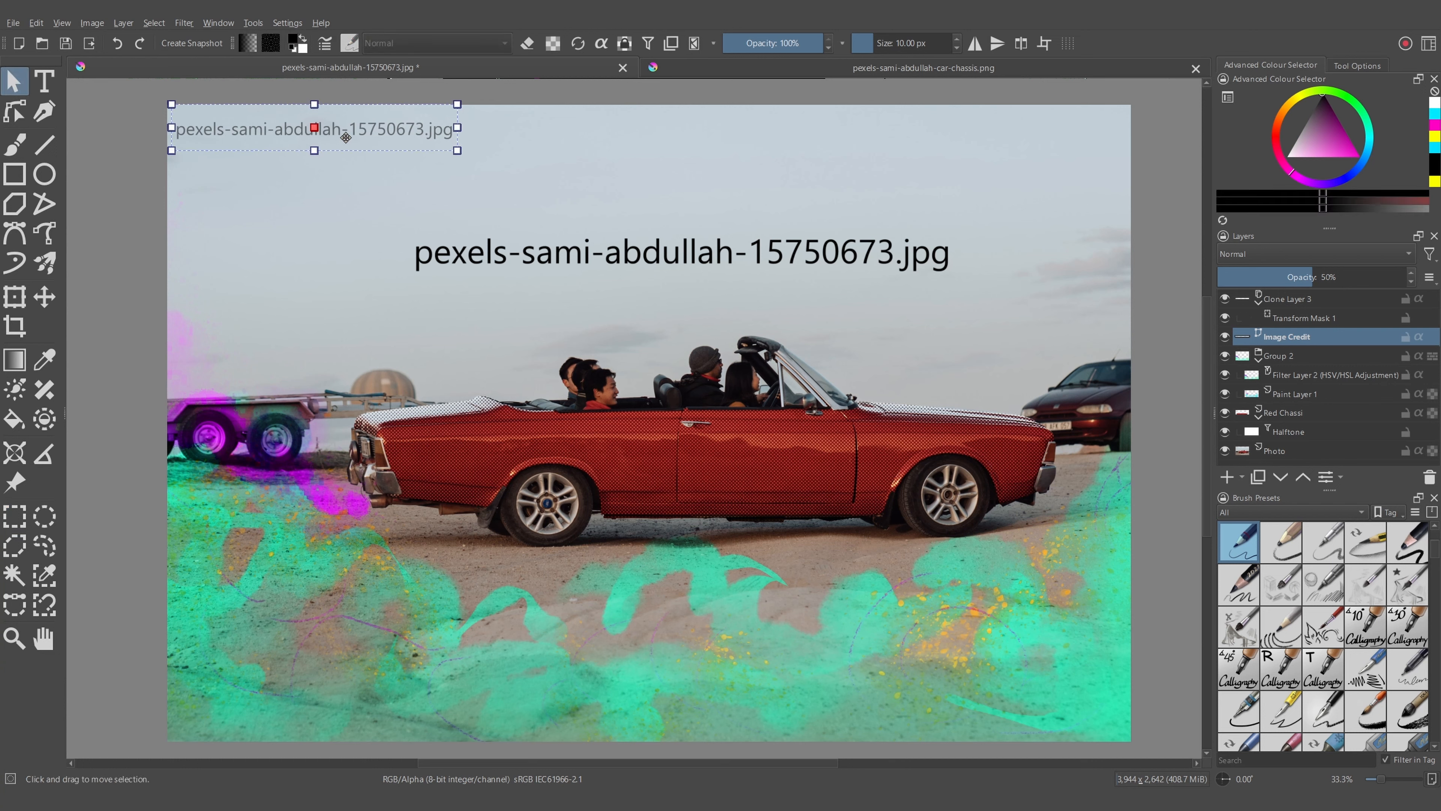
double_click(346, 137)
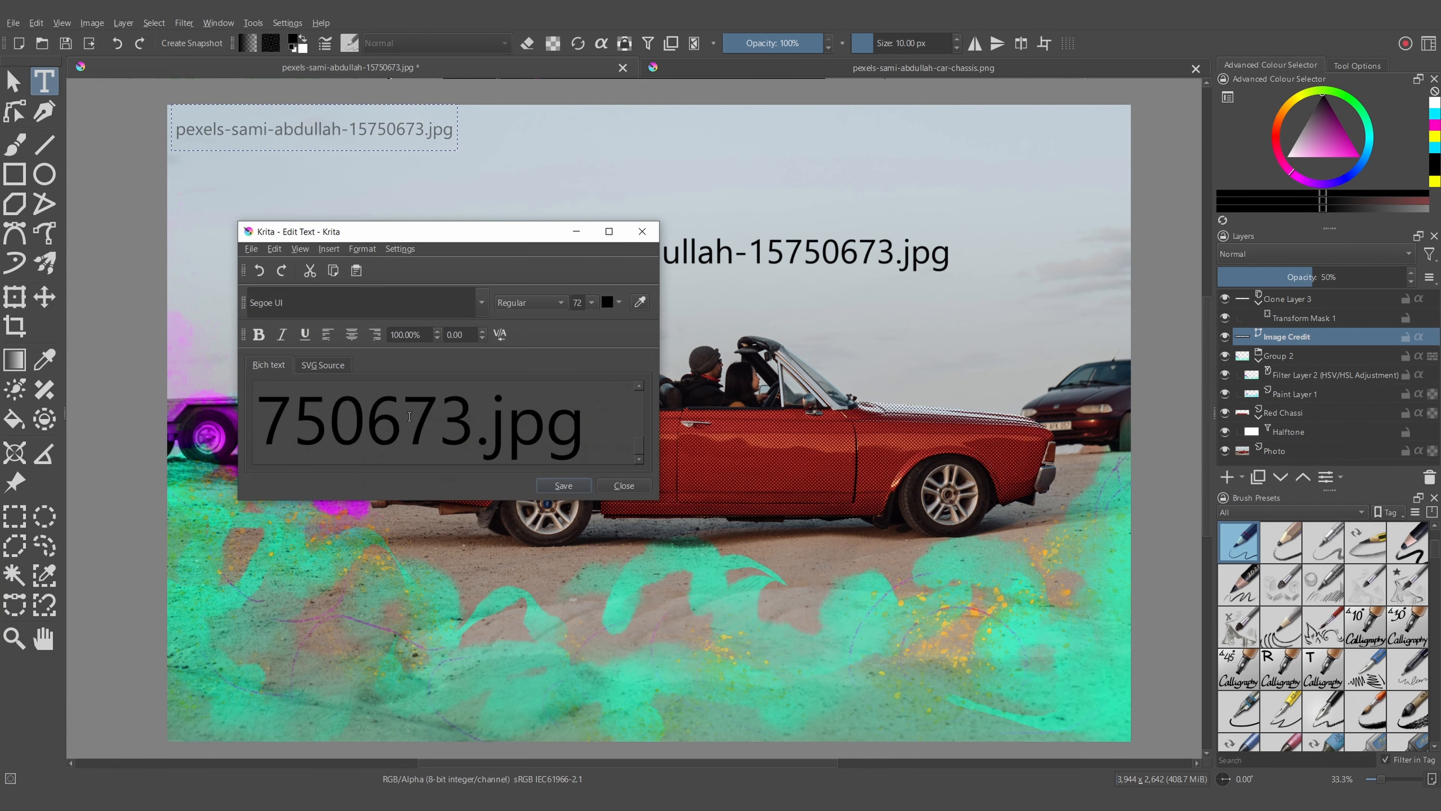
drag(585, 432, 483, 432)
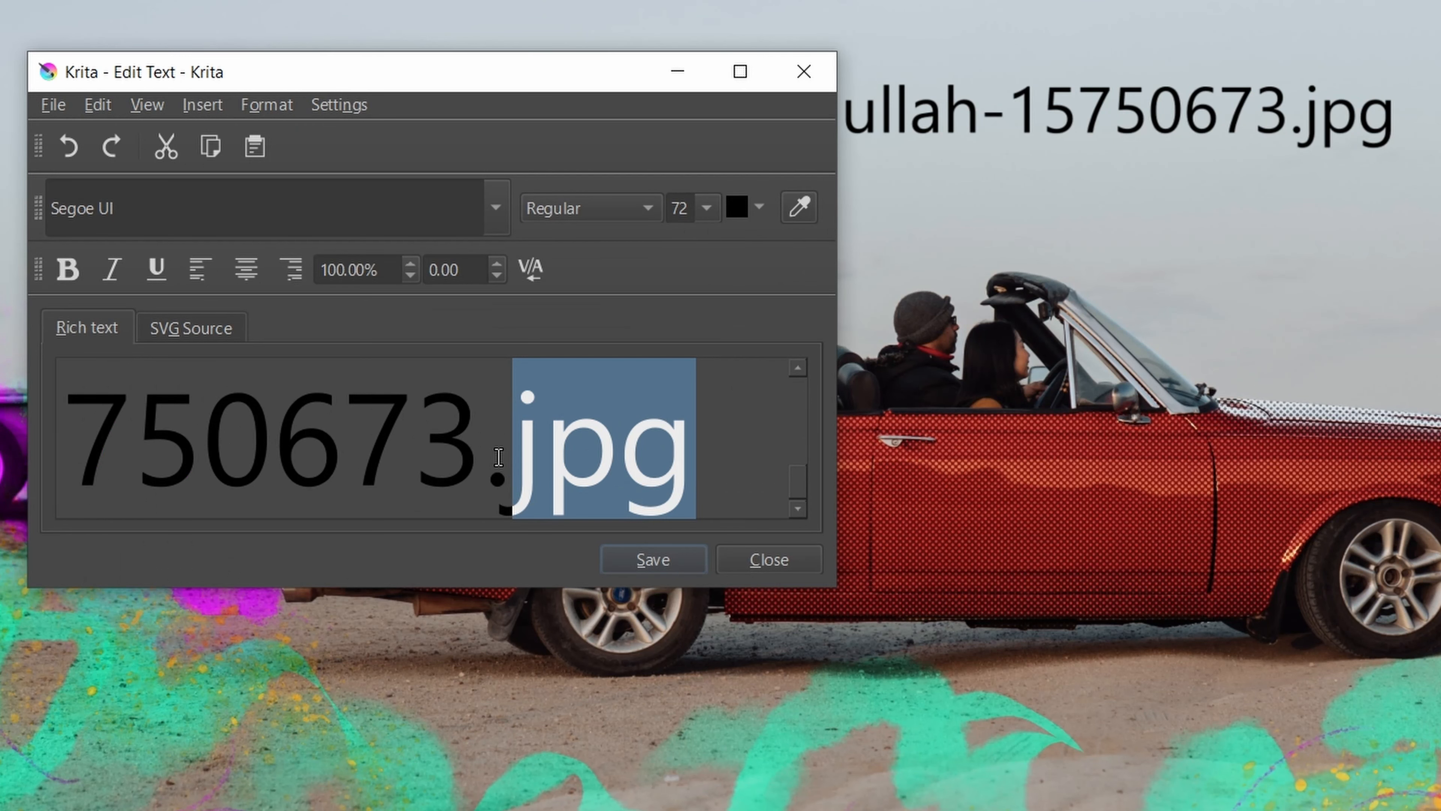
text(png)
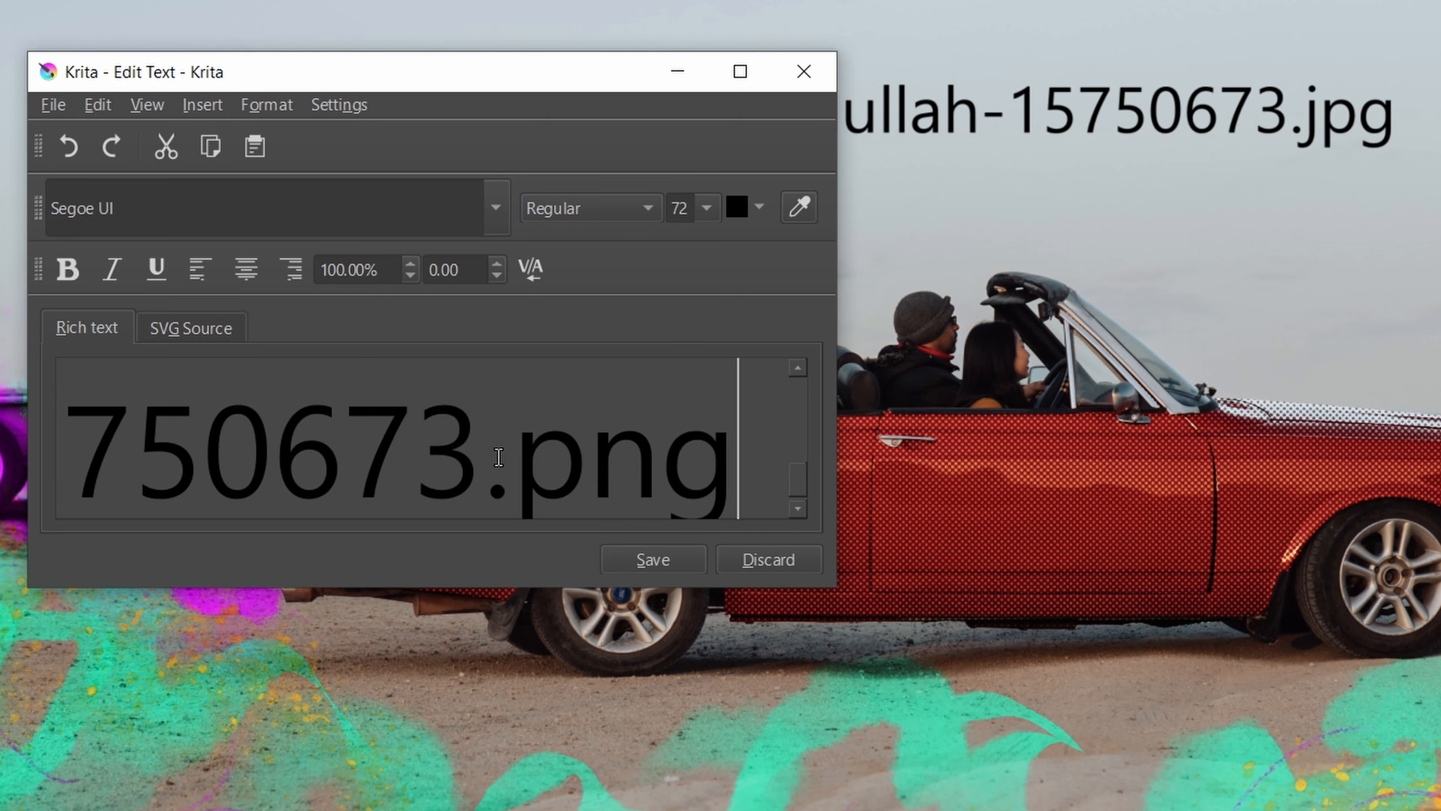
click(653, 559)
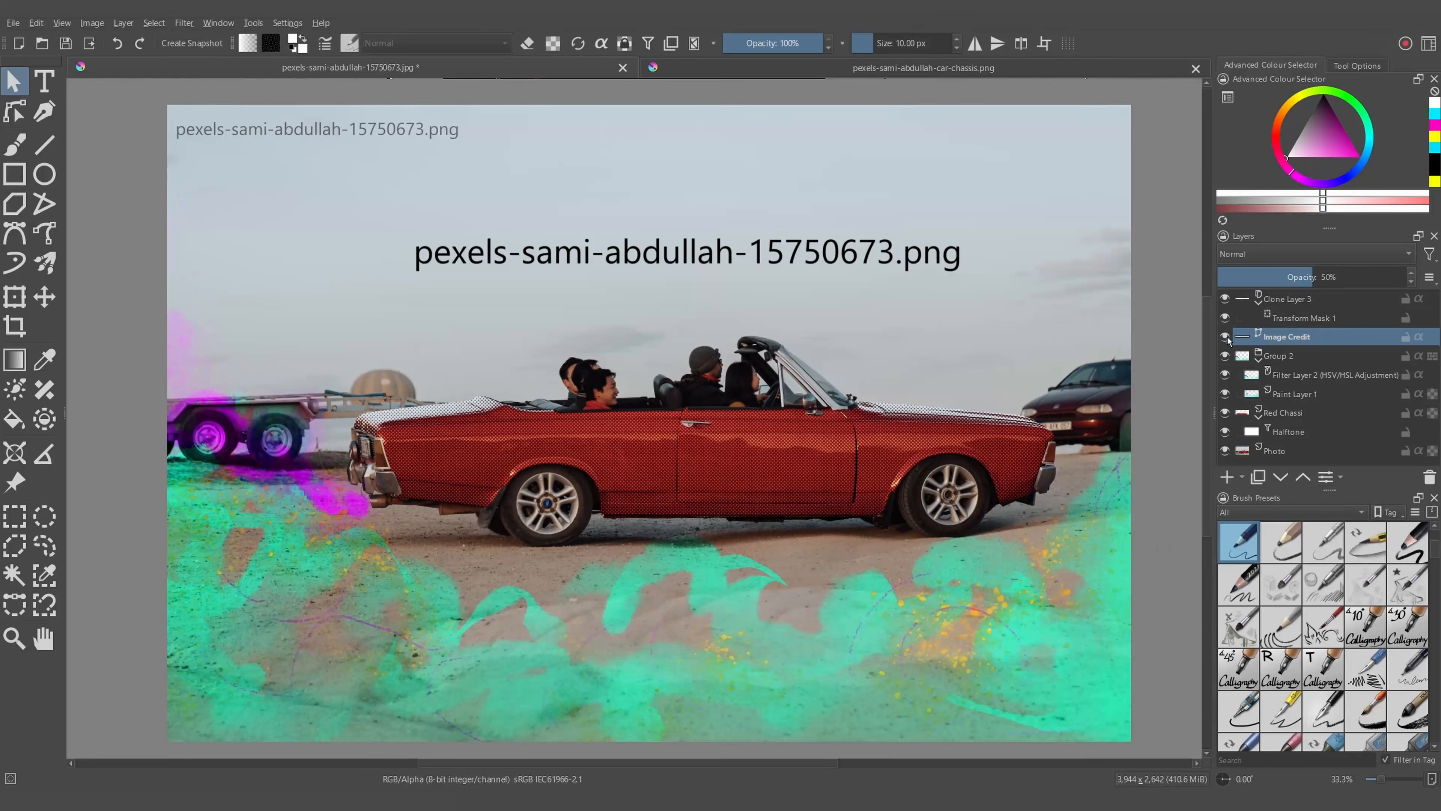
Step: Hide the Image Credit layer and check whether the Blur filters are available for Clone Layer 3
click(1226, 336)
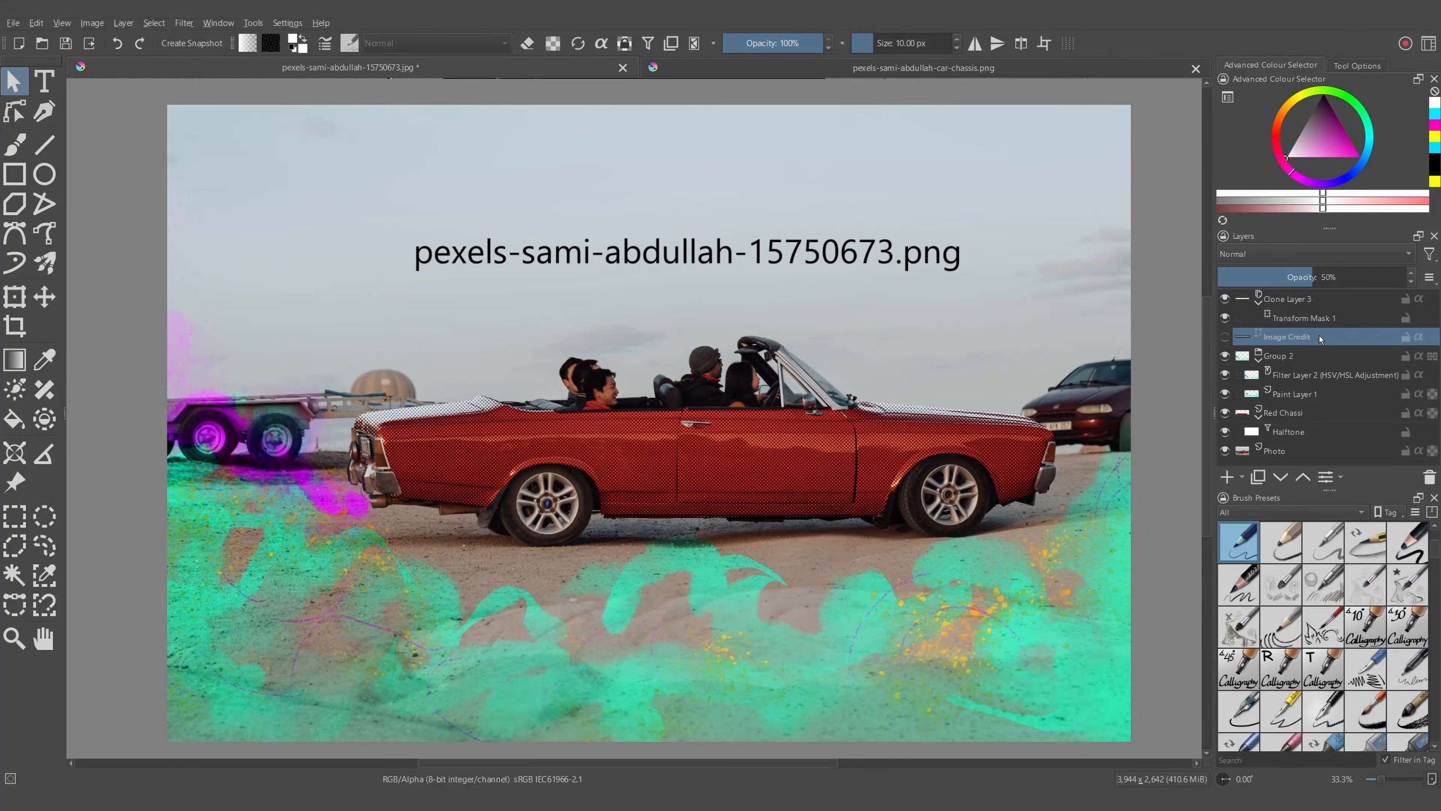
click(1299, 299)
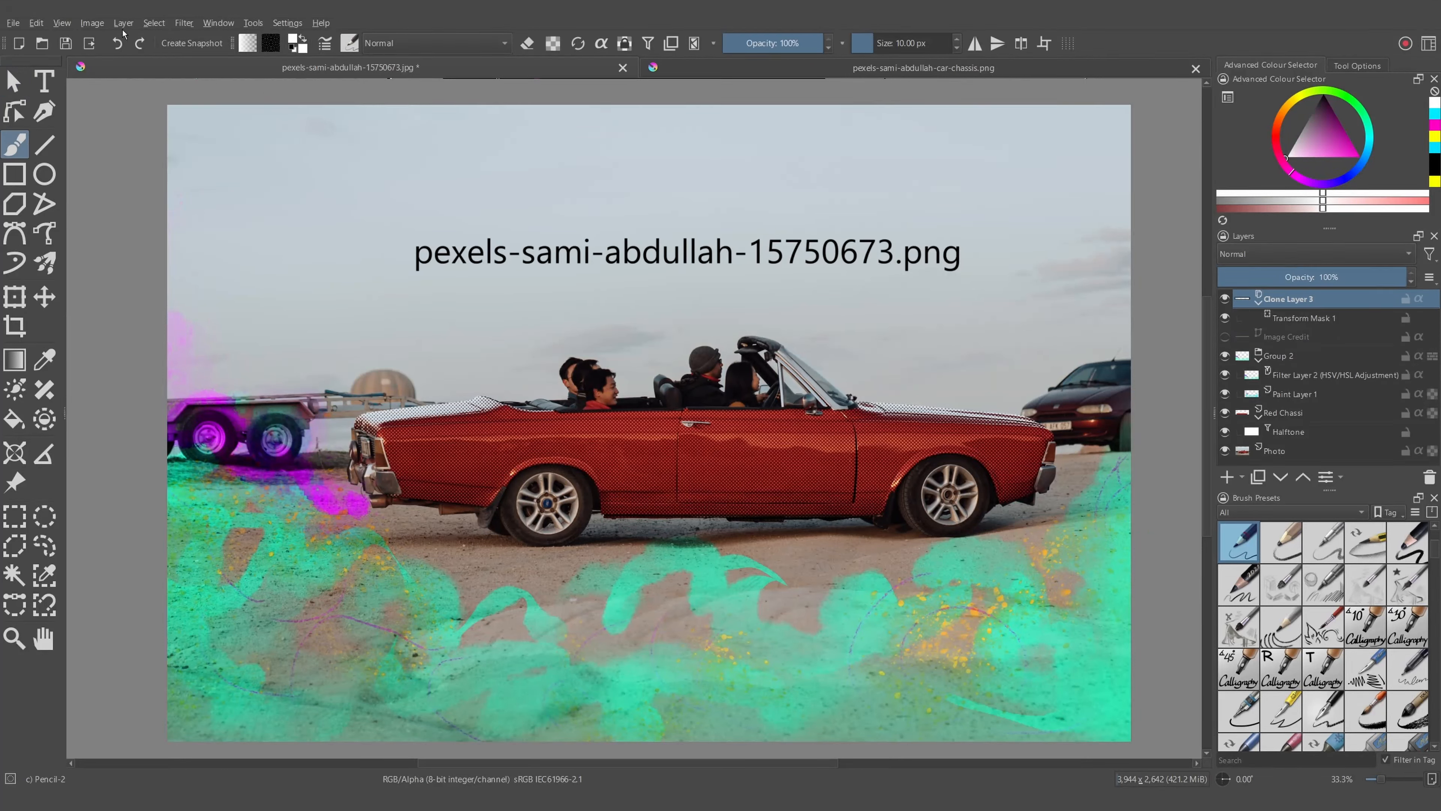
click(183, 22)
mouse_move(235, 108)
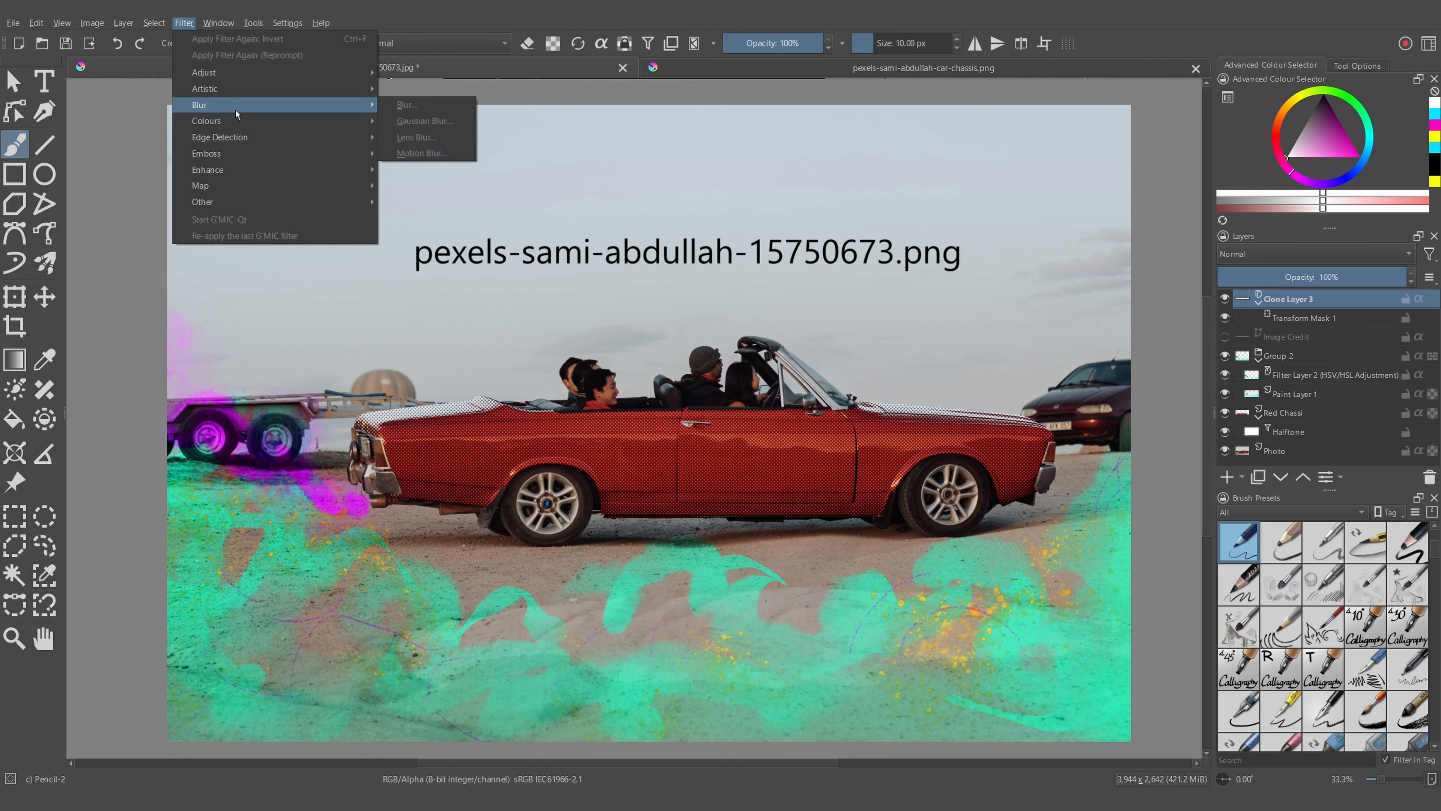
key(Escape)
Step: Group Clone Layer 3 with its transform mask and add a Gaussian Blur filter layer of 15.35 px inside the group
click(1306, 322)
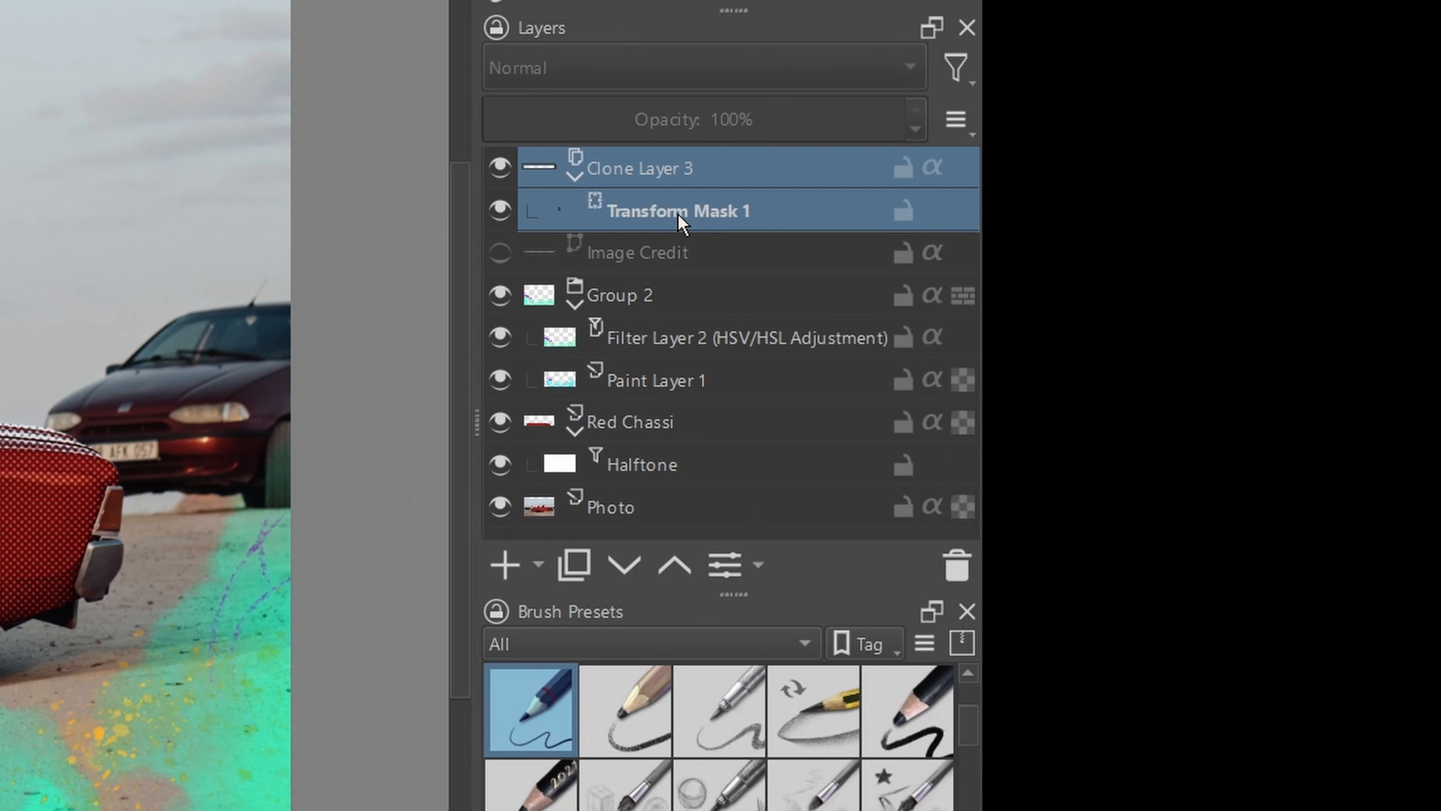
key(ctrl+g)
click(681, 211)
click(537, 564)
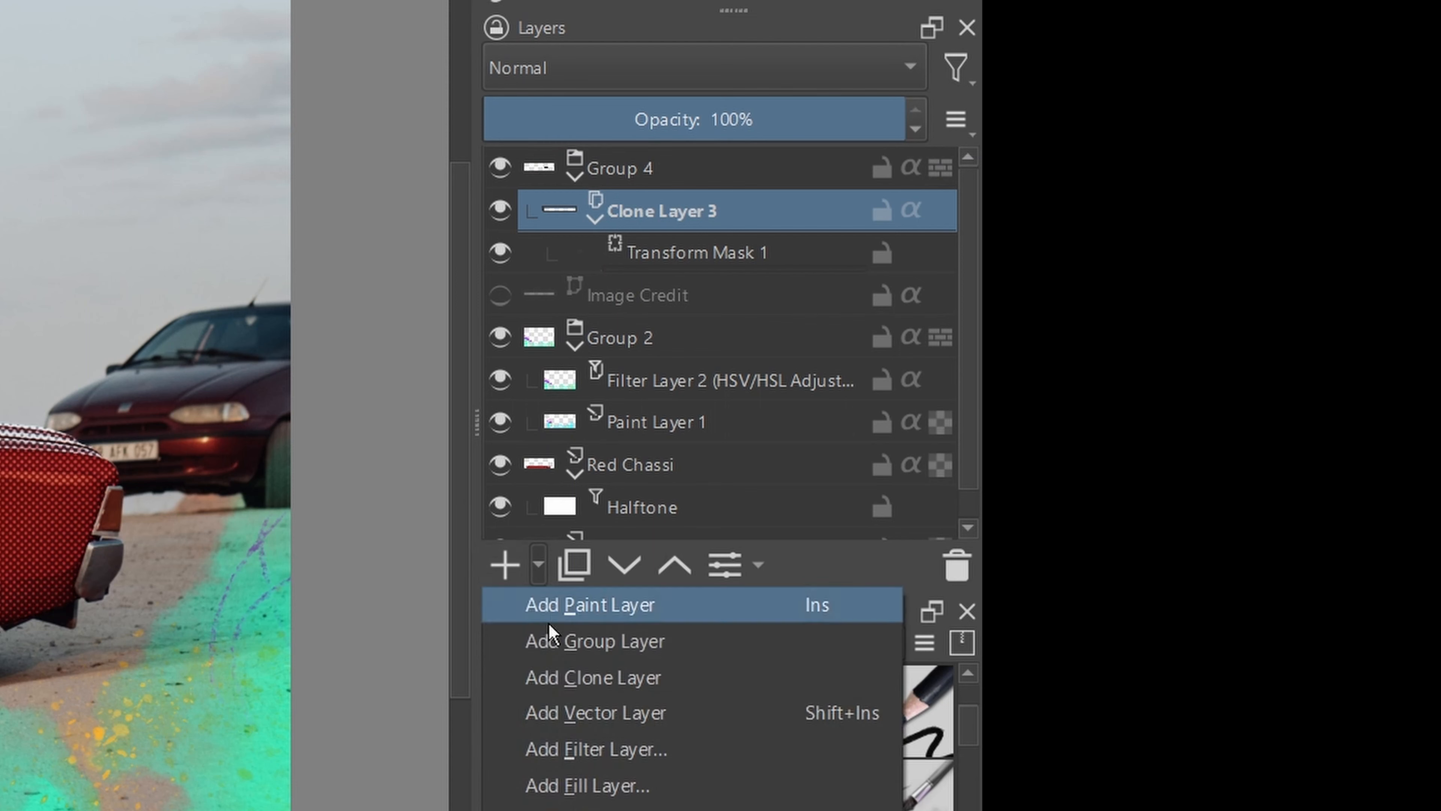
click(596, 748)
drag(814, 191, 903, 193)
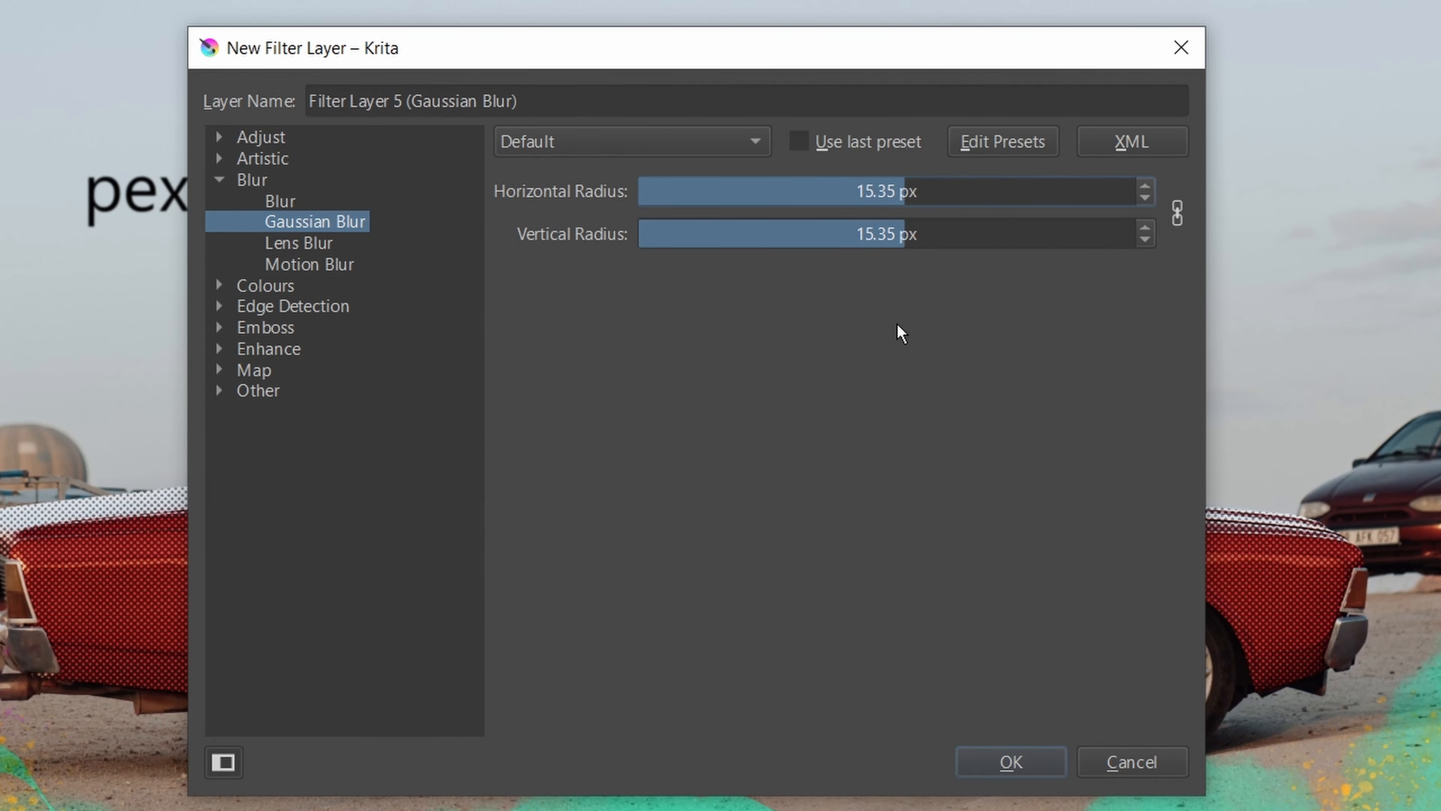
click(1034, 774)
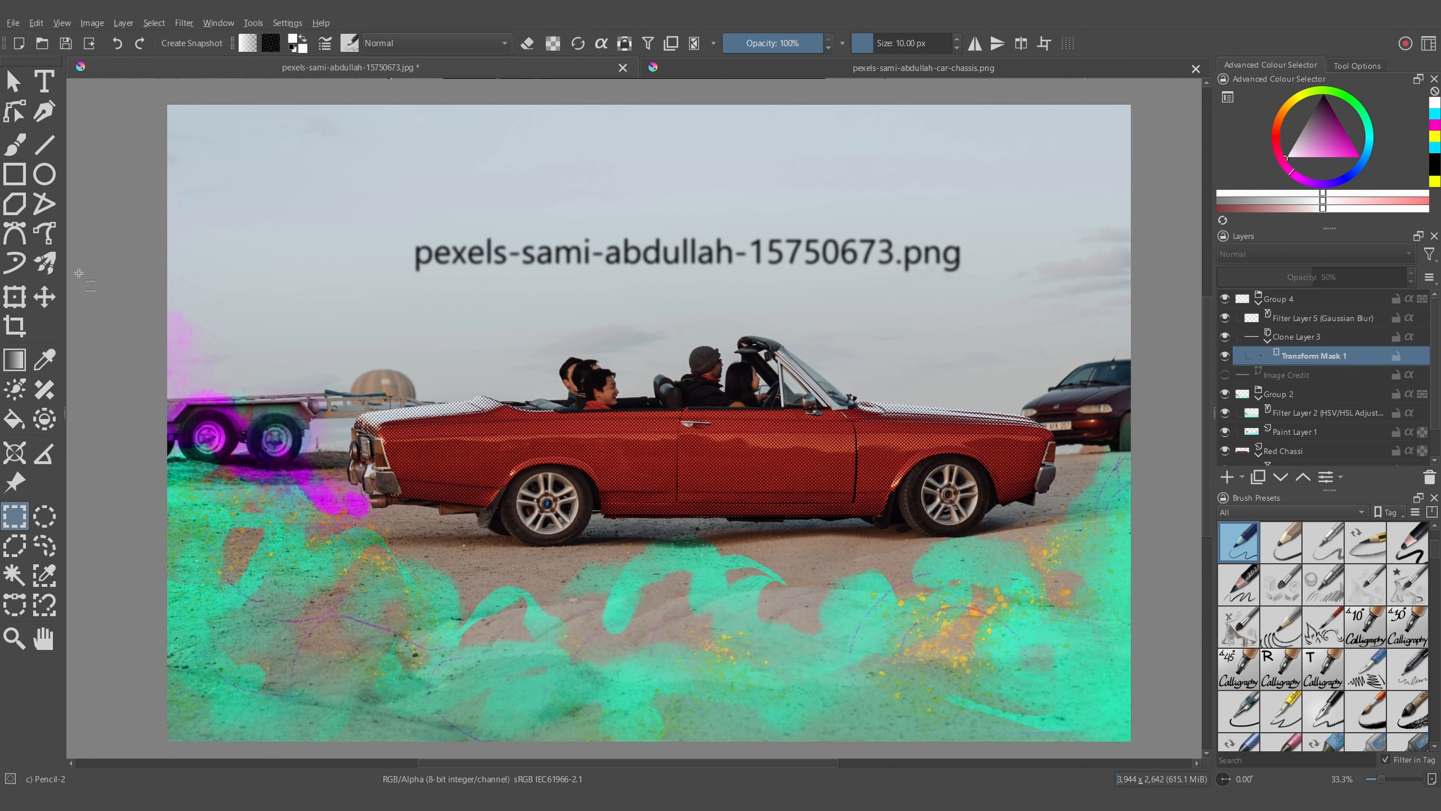
Step: Slant the blurred cloned text horizontally and widen it slightly using Transform Mask 1
click(15, 296)
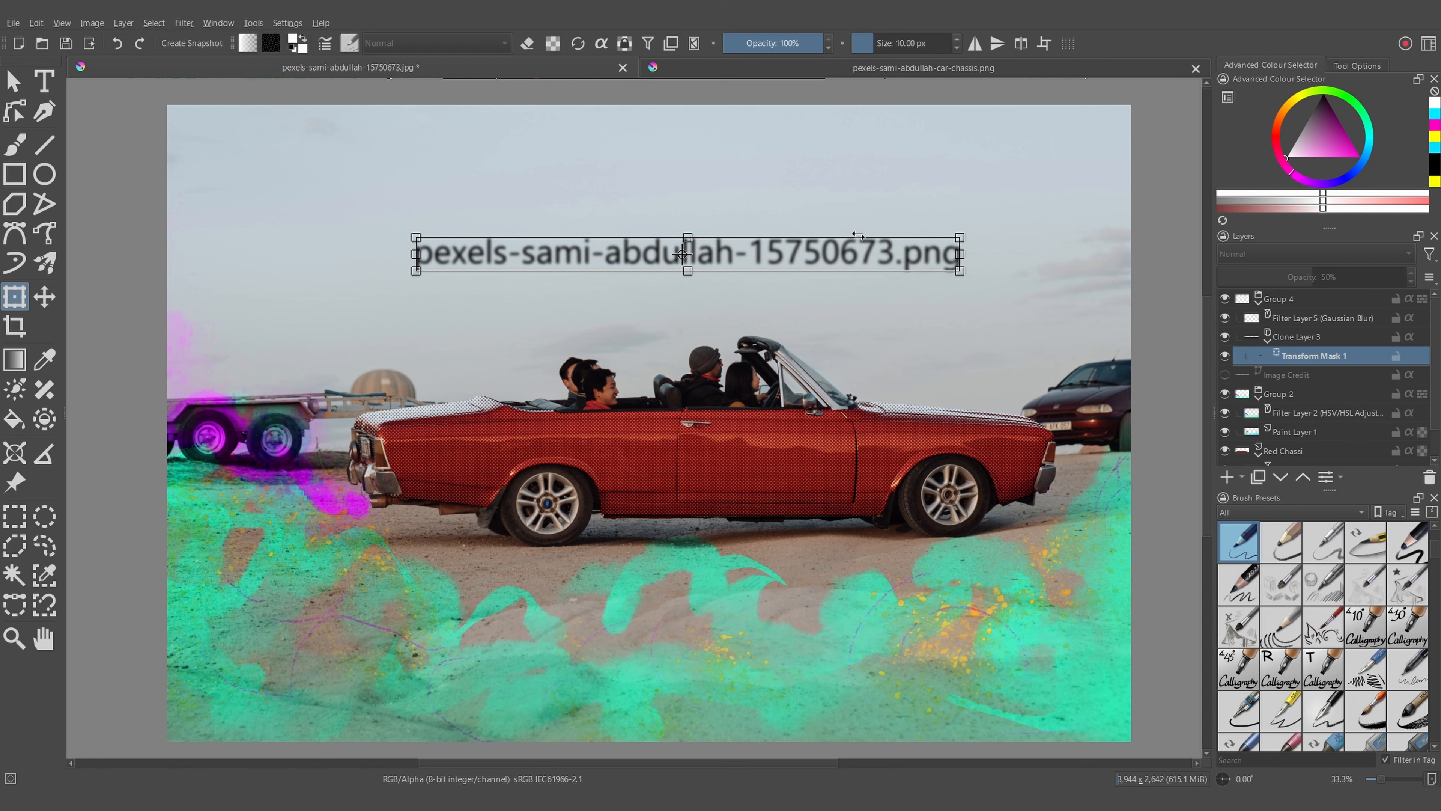
drag(857, 236, 878, 236)
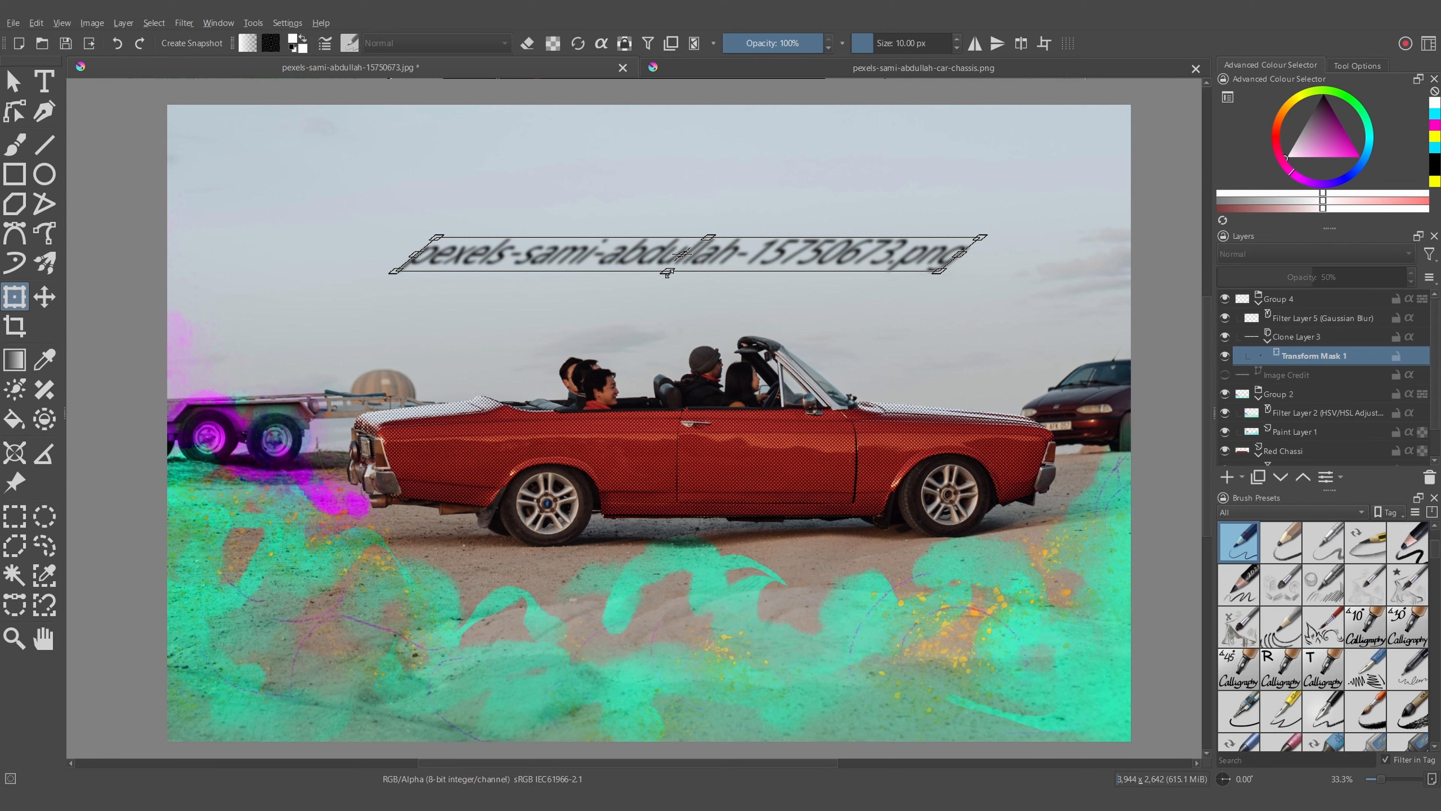
key(ctrl+r)
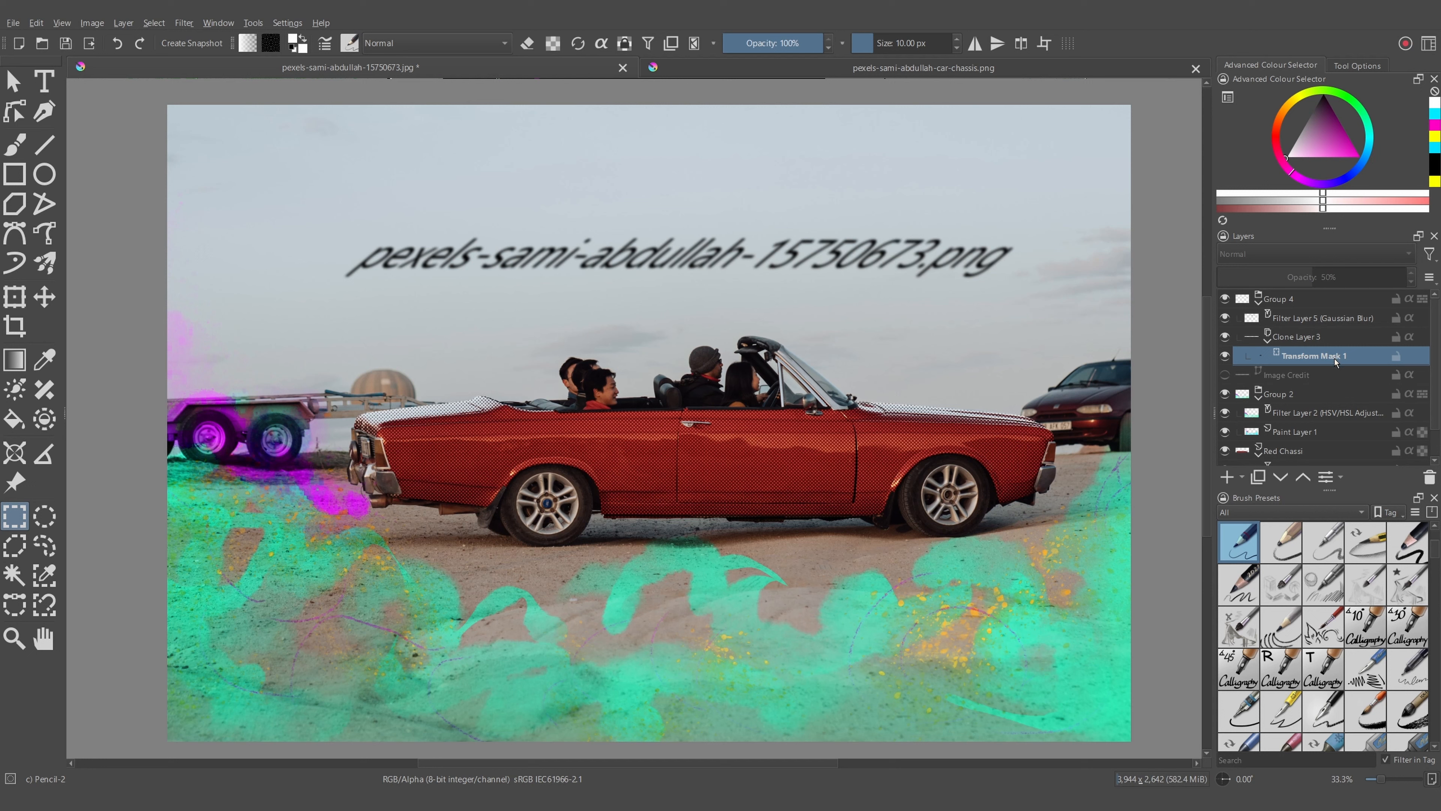
Step: Show the Image Credit layer again and replace its text with "i was fisted once"
click(1310, 337)
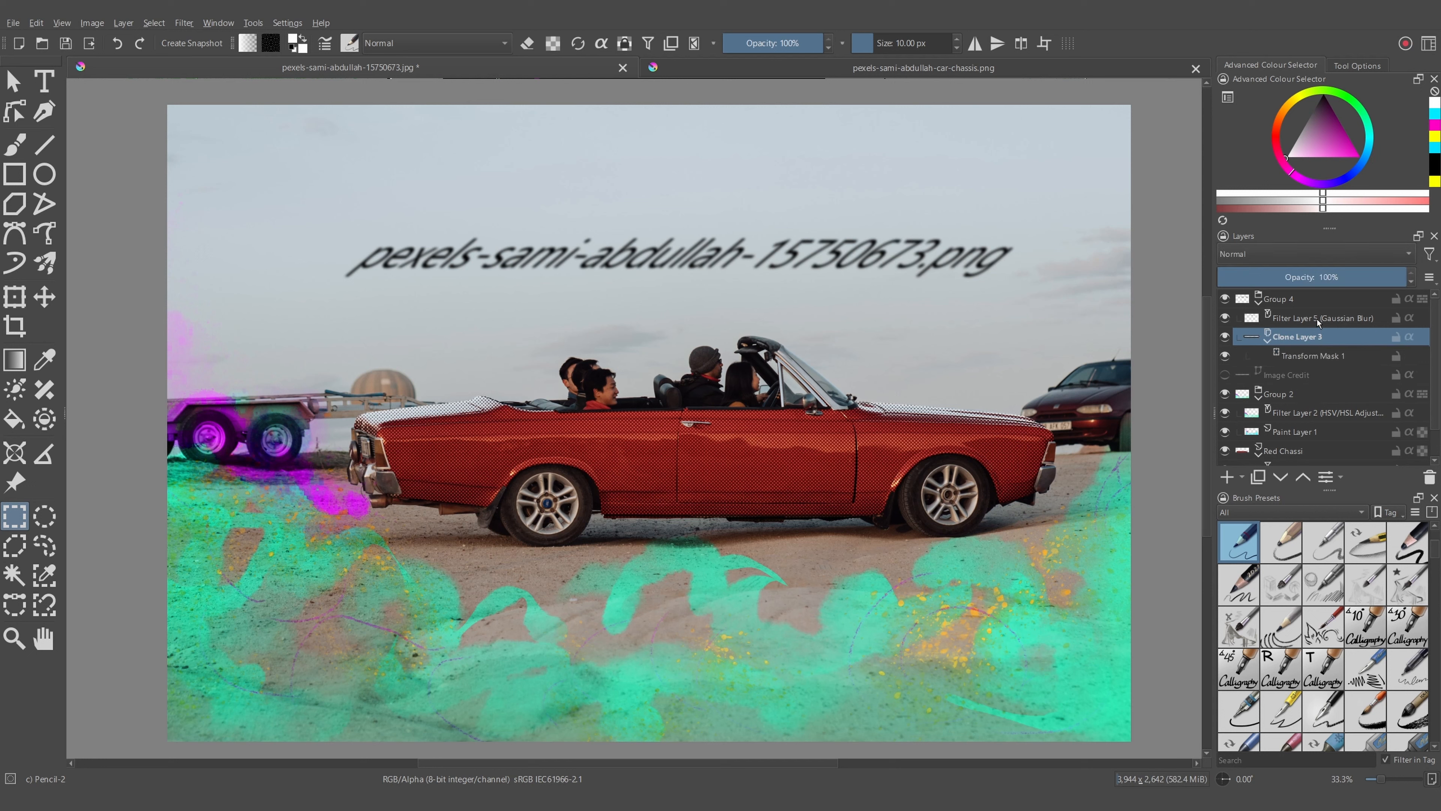
click(1314, 321)
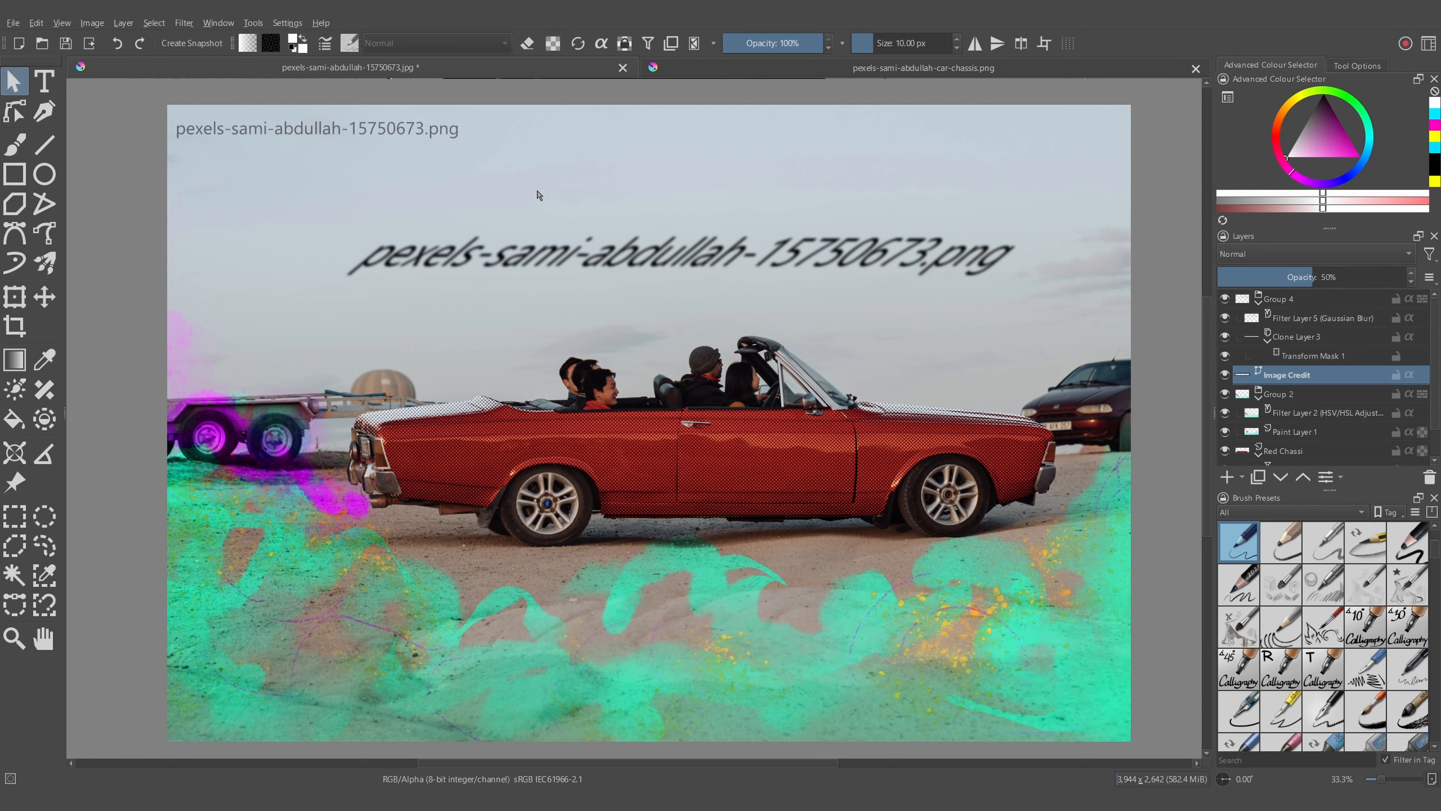
click(424, 141)
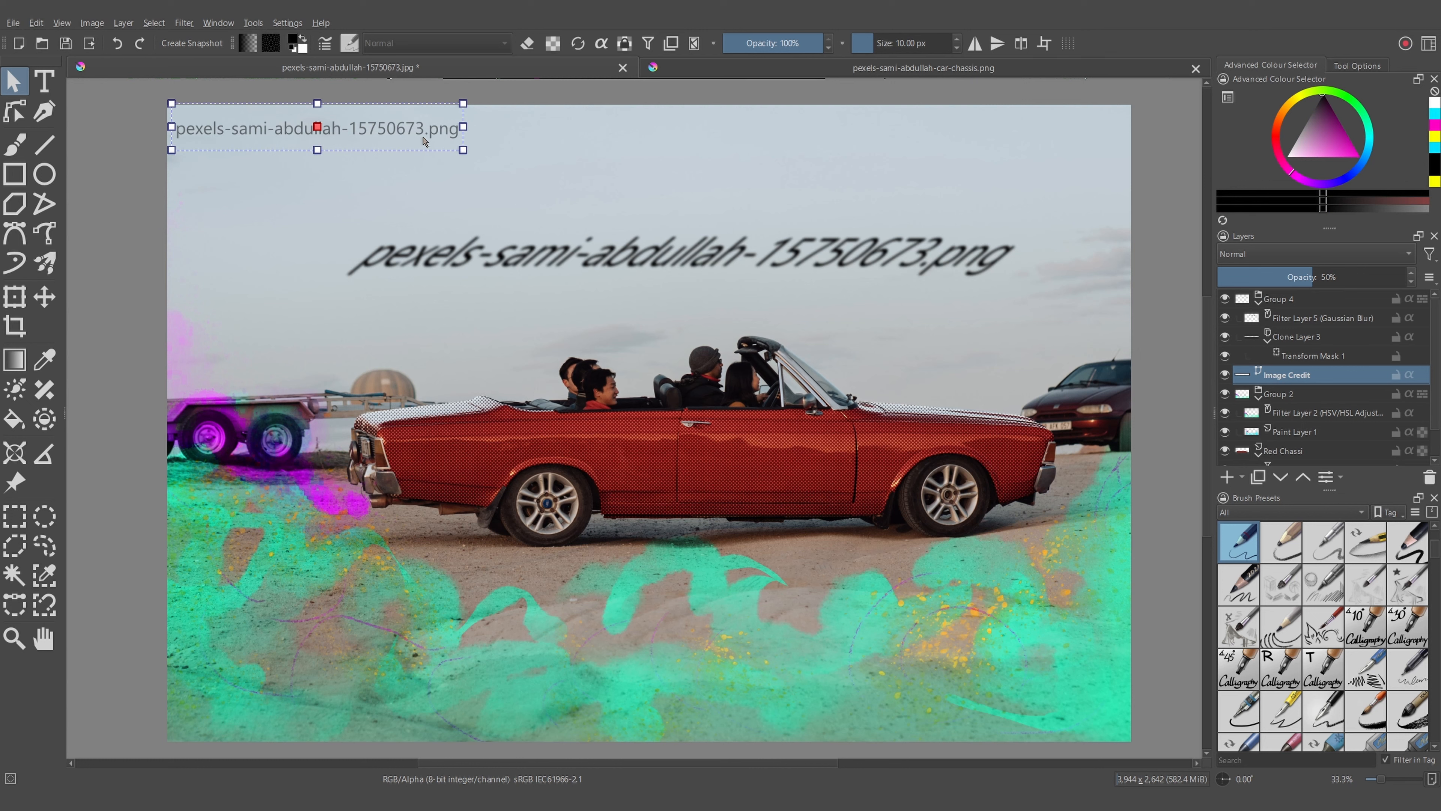
double_click(431, 130)
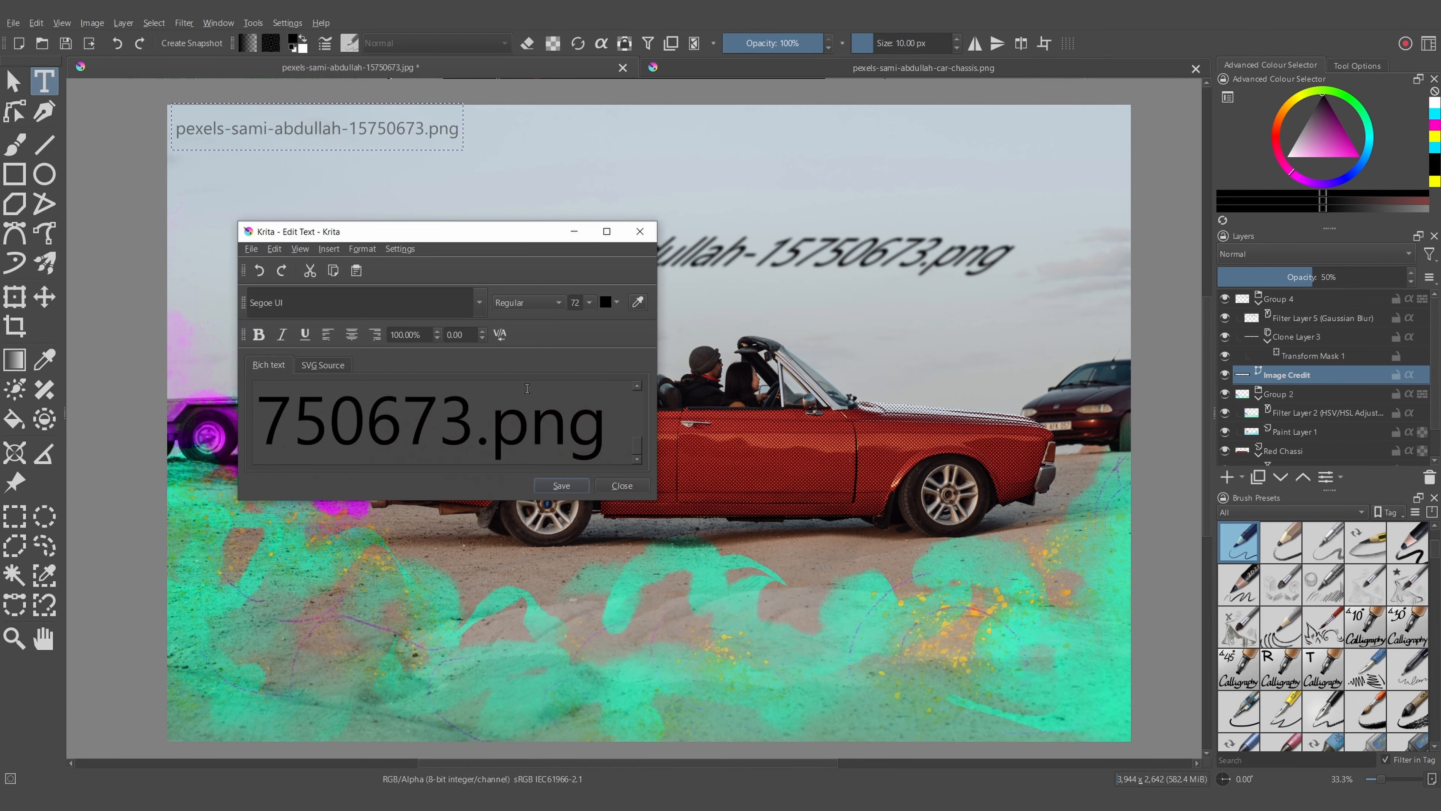
key(ctrl+a)
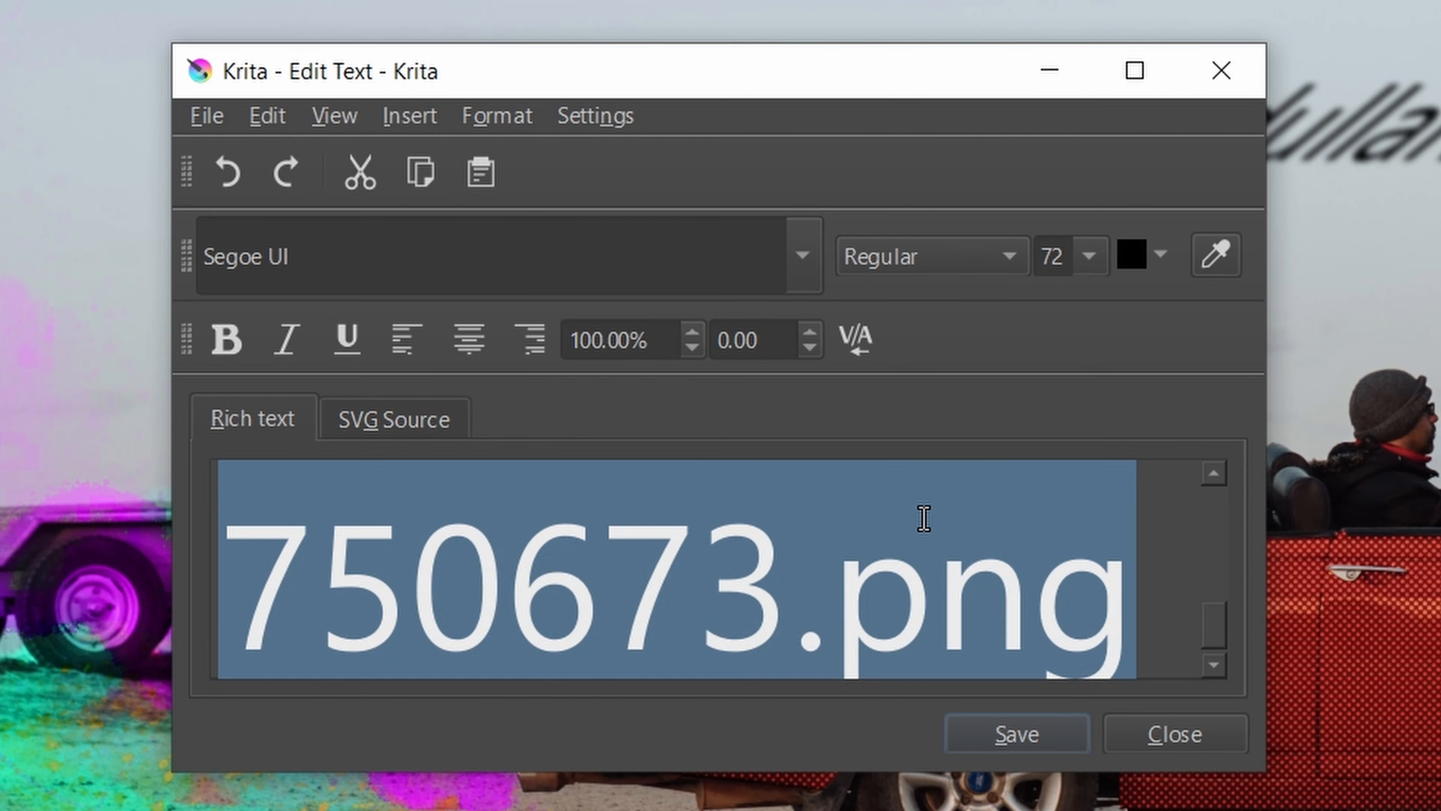
text(i was fisted onc)
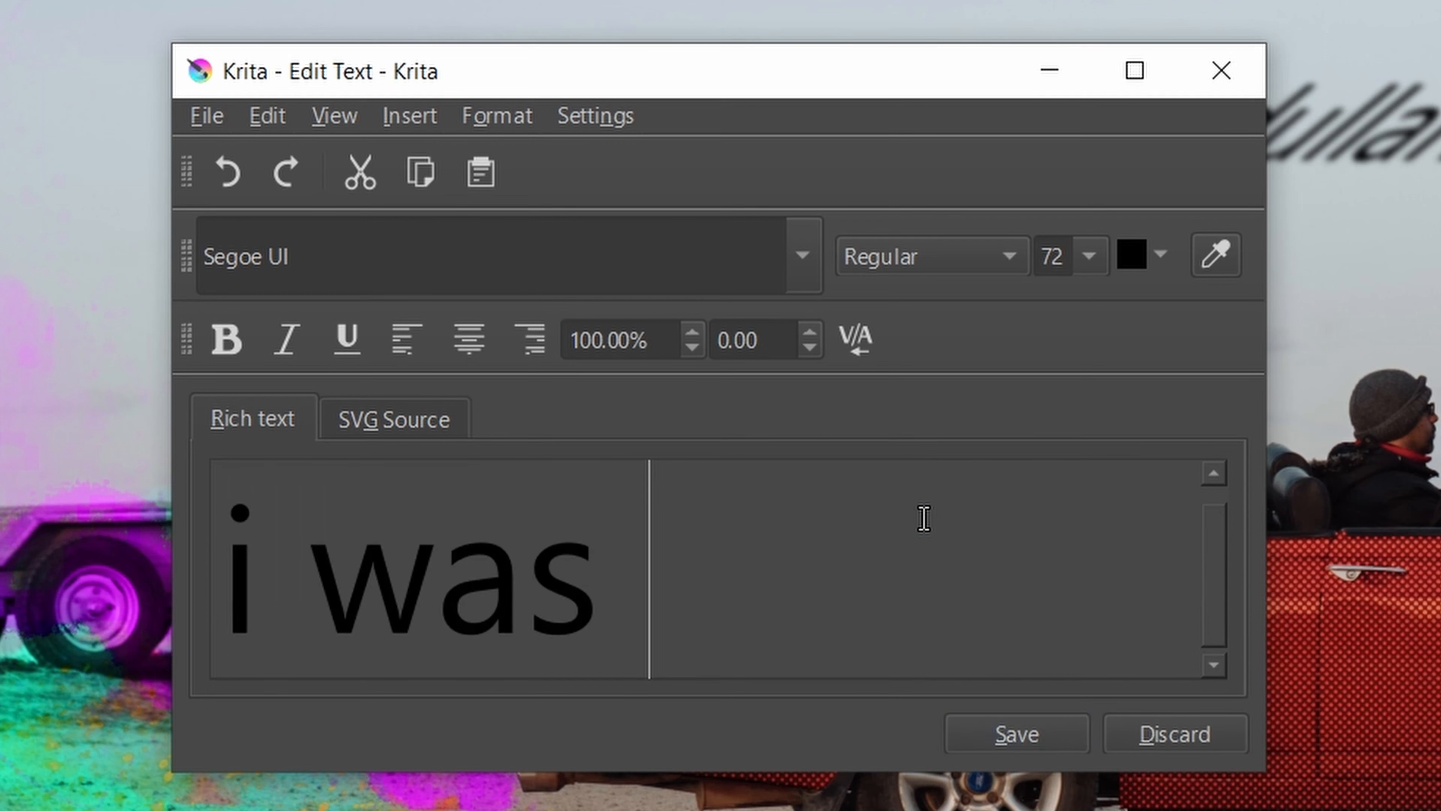
text(e)
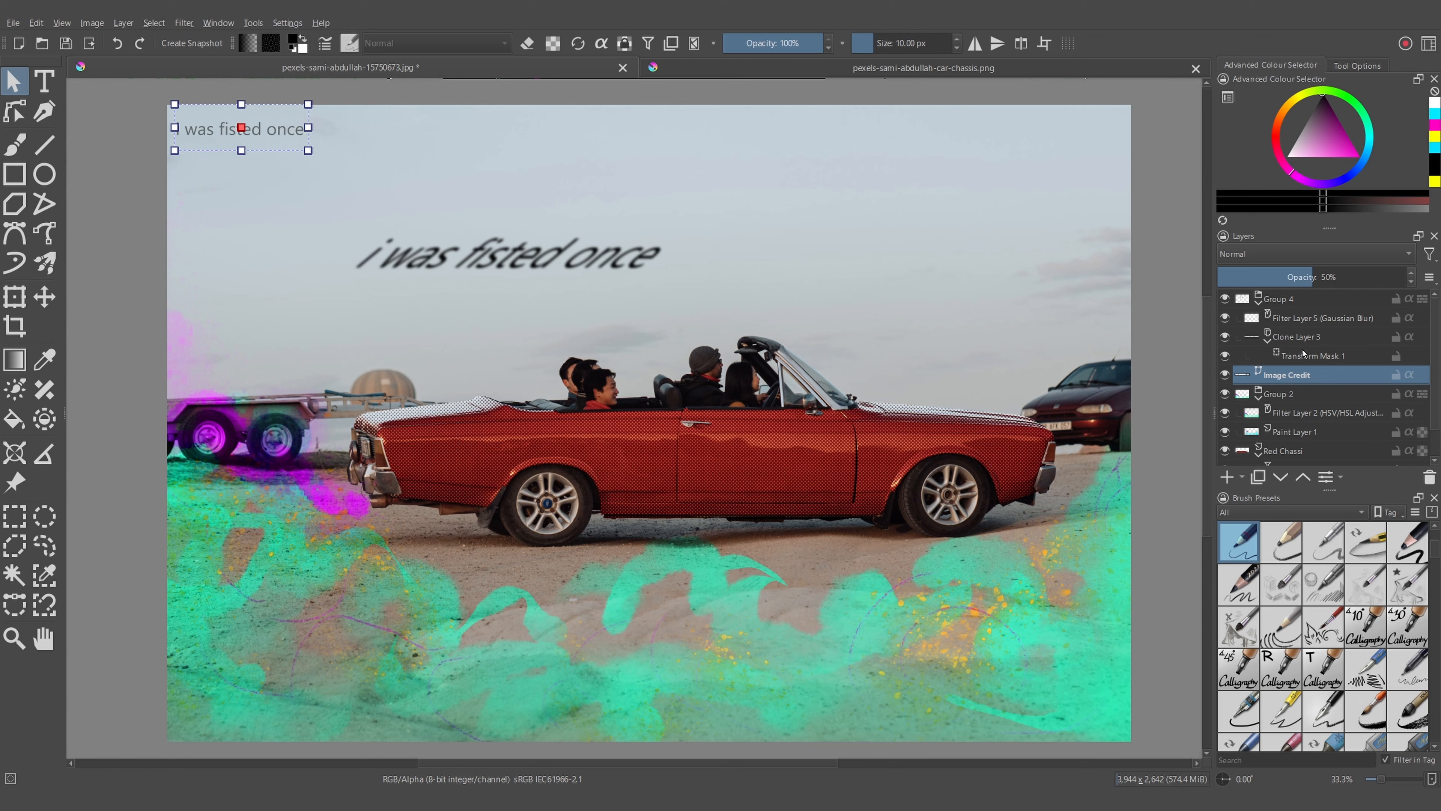
Step: Move the Image Credit text lower in the sky and close to the photo's left edge
click(1299, 337)
click(1265, 375)
drag(282, 131, 314, 191)
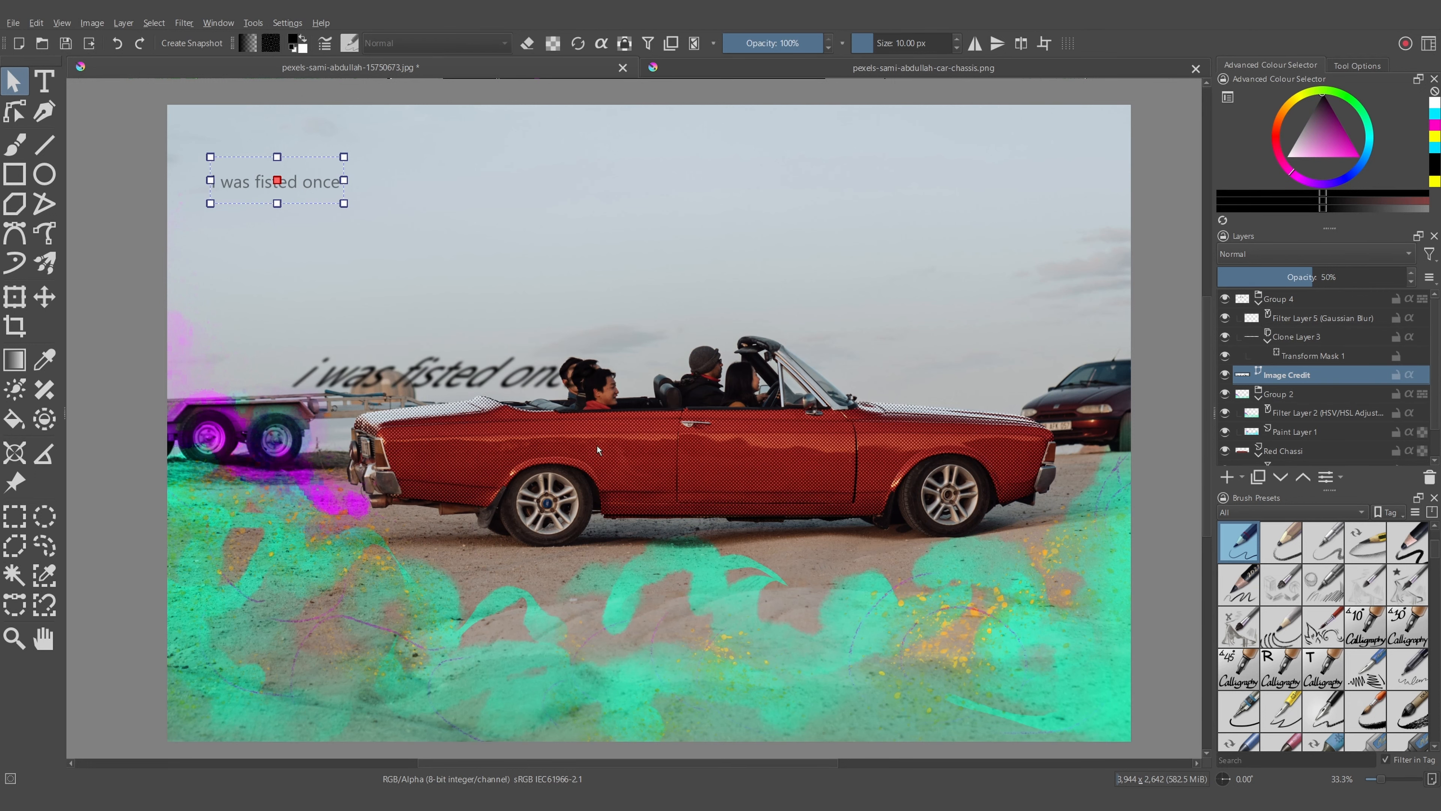
scroll(683, 468, down, 1)
scroll(485, 439, up, 1)
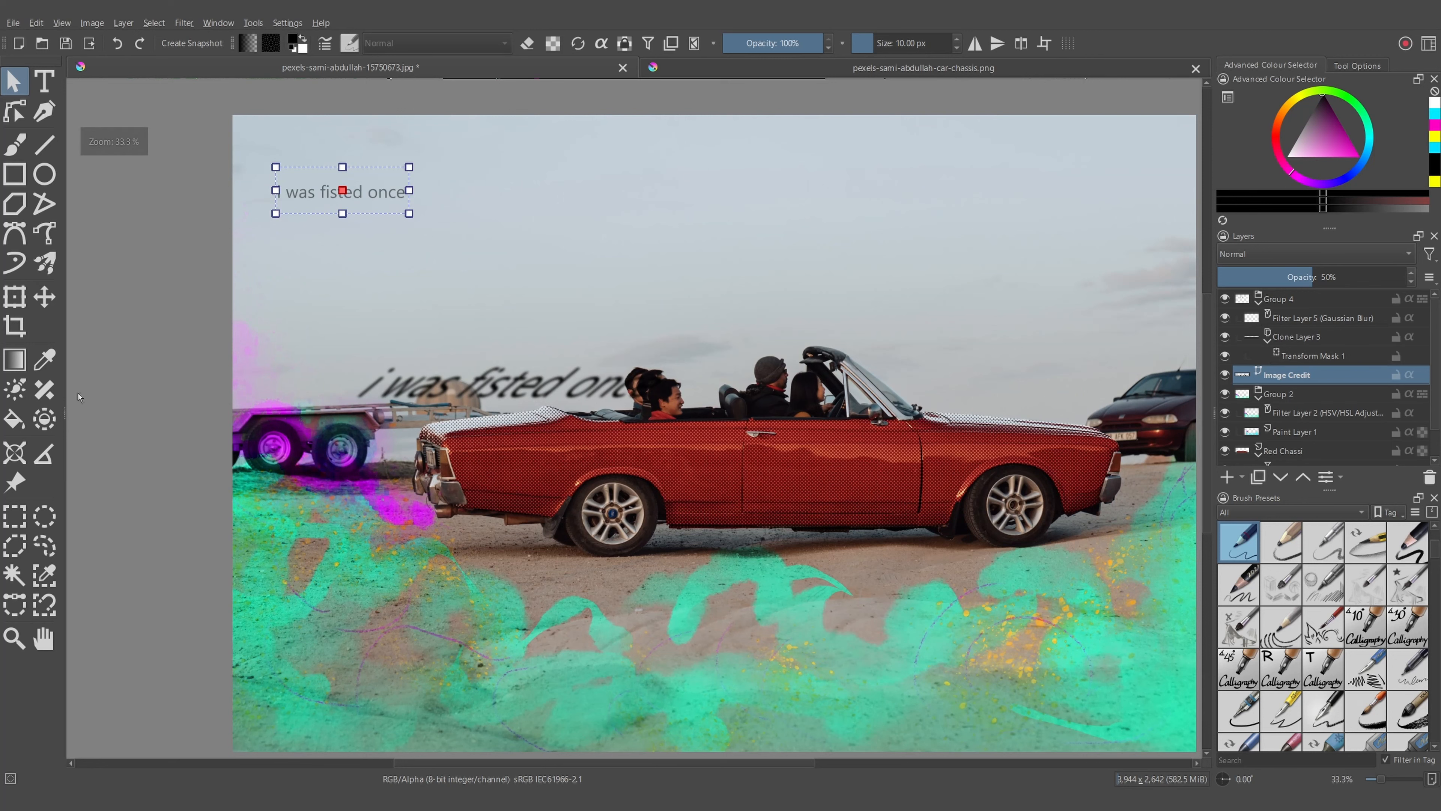
scroll(684, 426, down, 1)
scroll(462, 339, up, 1)
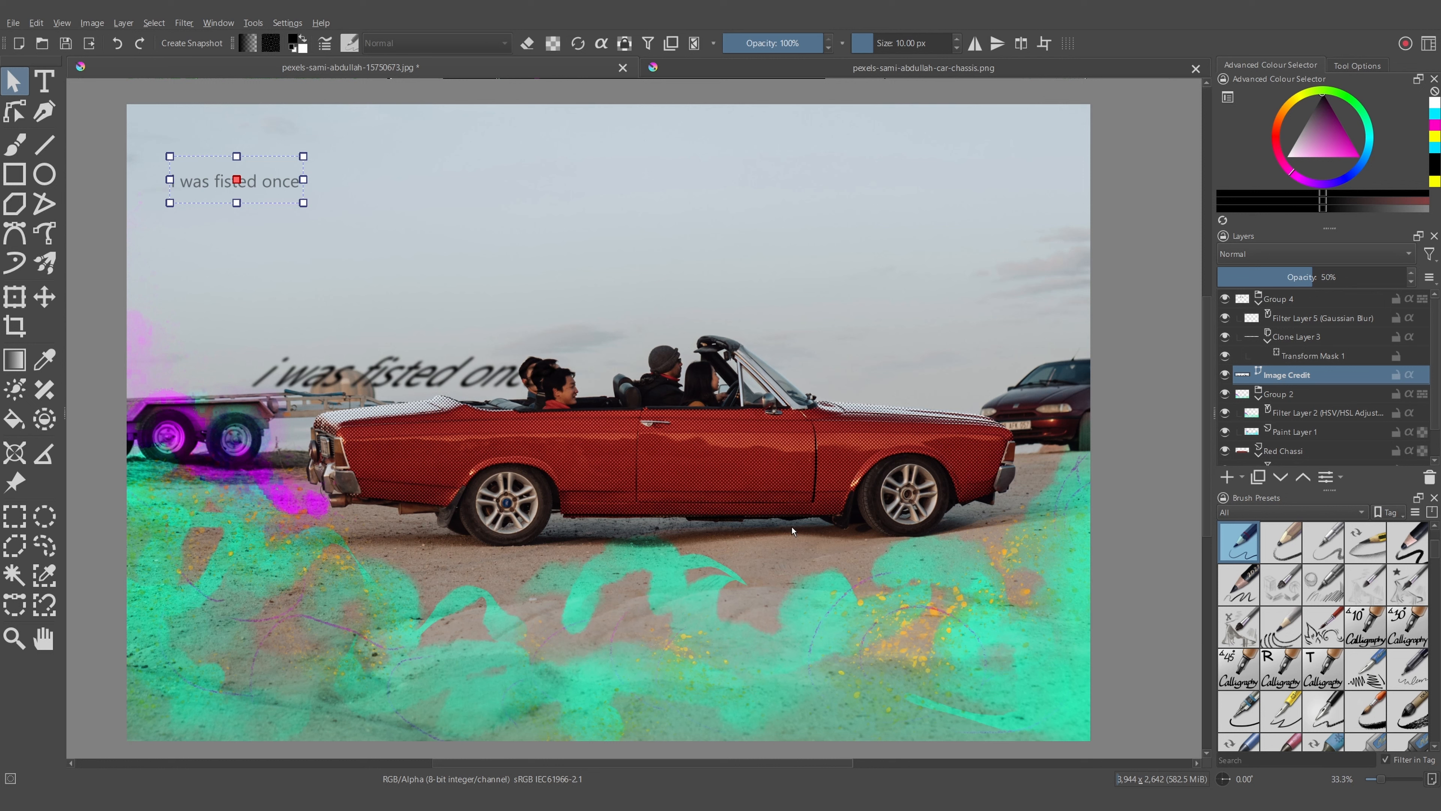
drag(252, 187, 205, 185)
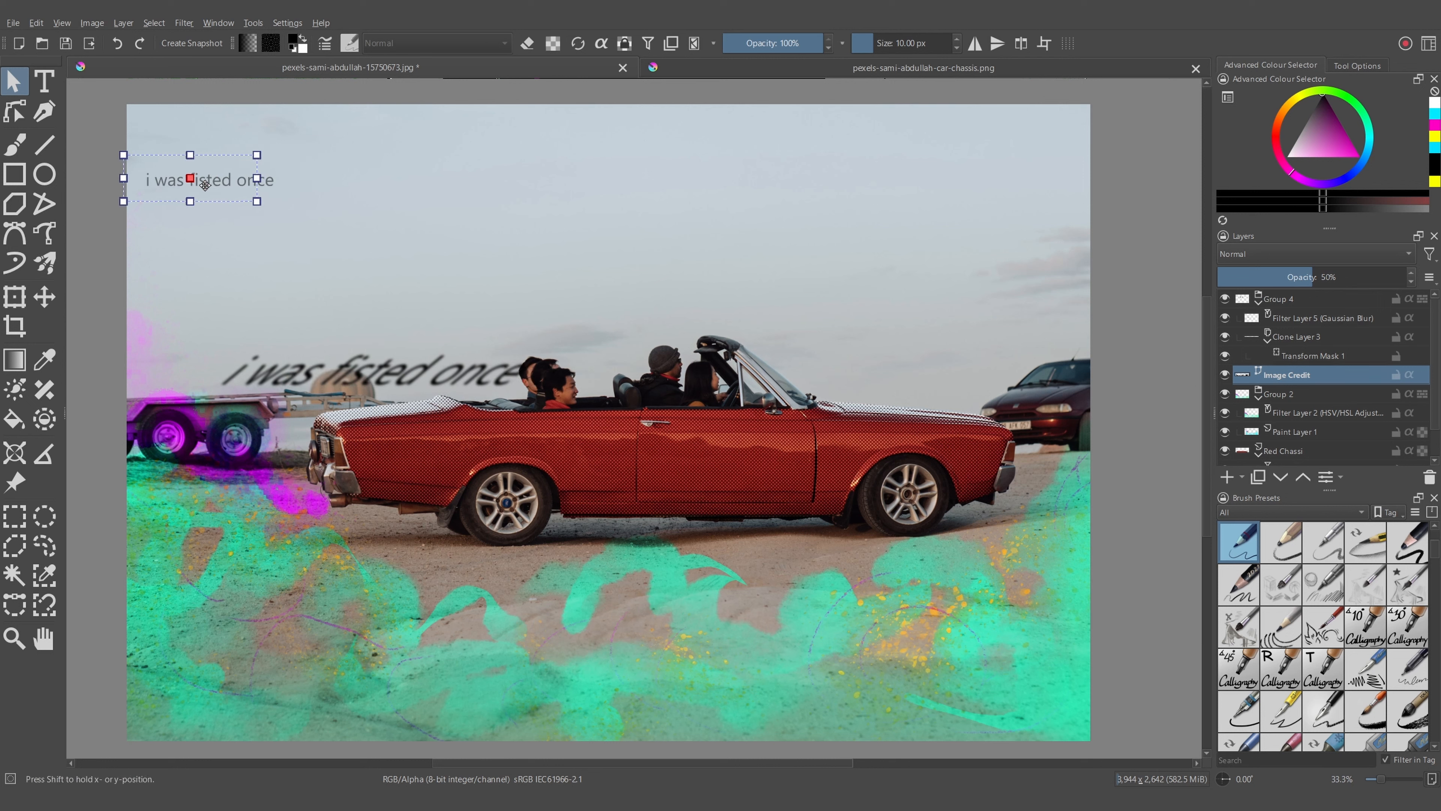